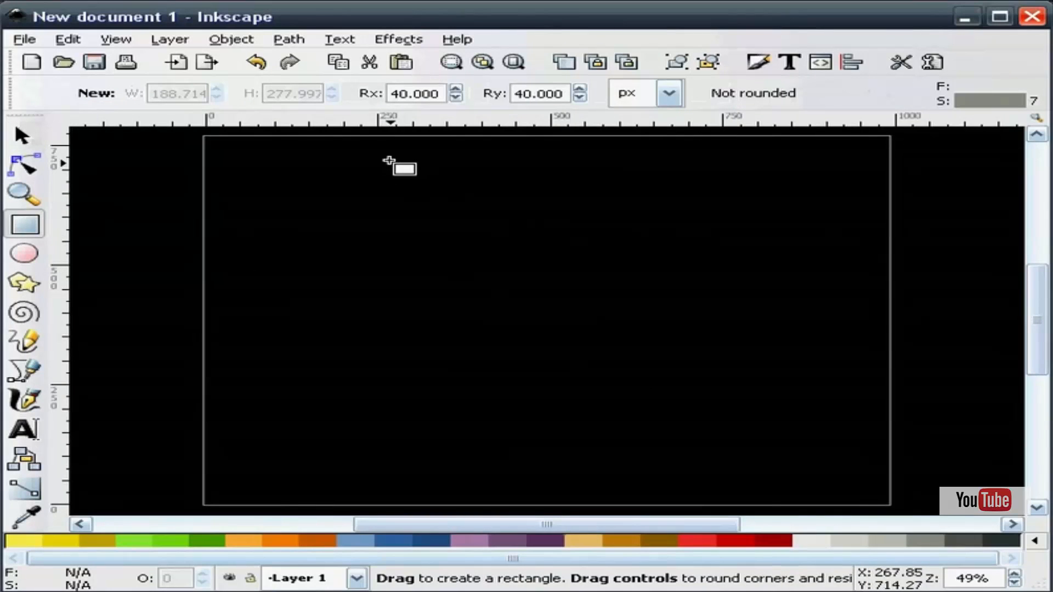
- Draw a rounded rectangle about 495 × 735 px in the middle of the page and shift it slightly left
mouse_move(382, 142)
mouse_down()
mouse_move(707, 453)
mouse_move(735, 502)
mouse_up()
click(22, 137)
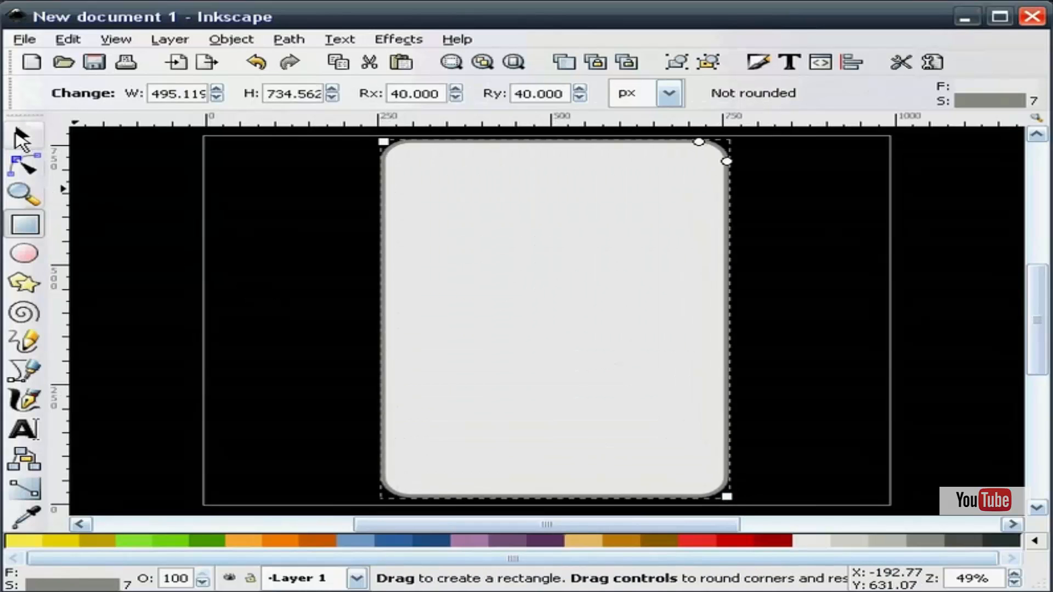
drag(633, 289, 632, 277)
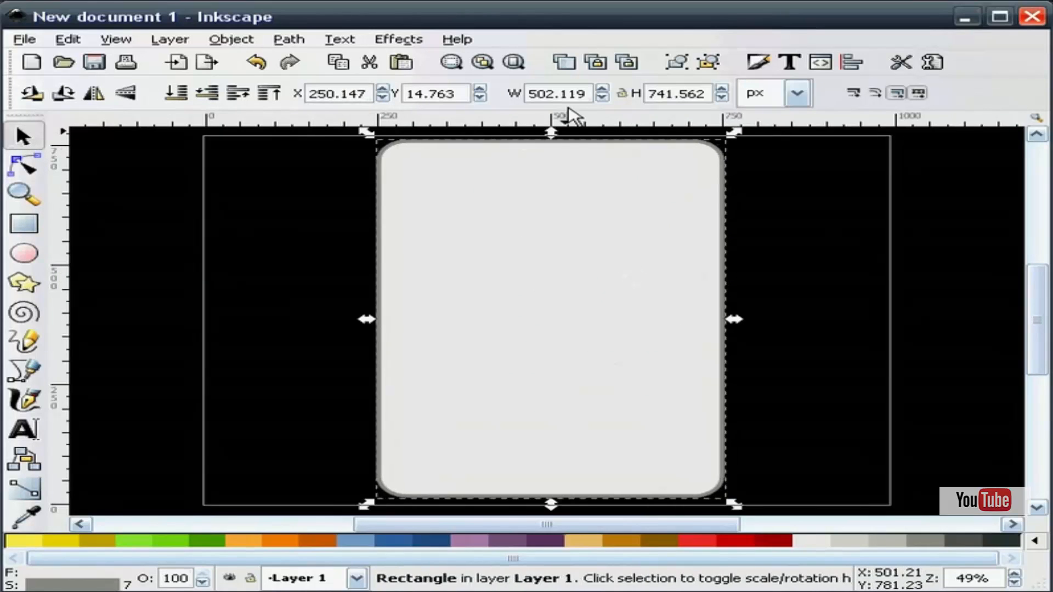
- Set the rectangle's width to 480 px and height to 730 px, and move it slightly right to about X 264 px
drag(586, 93, 521, 92)
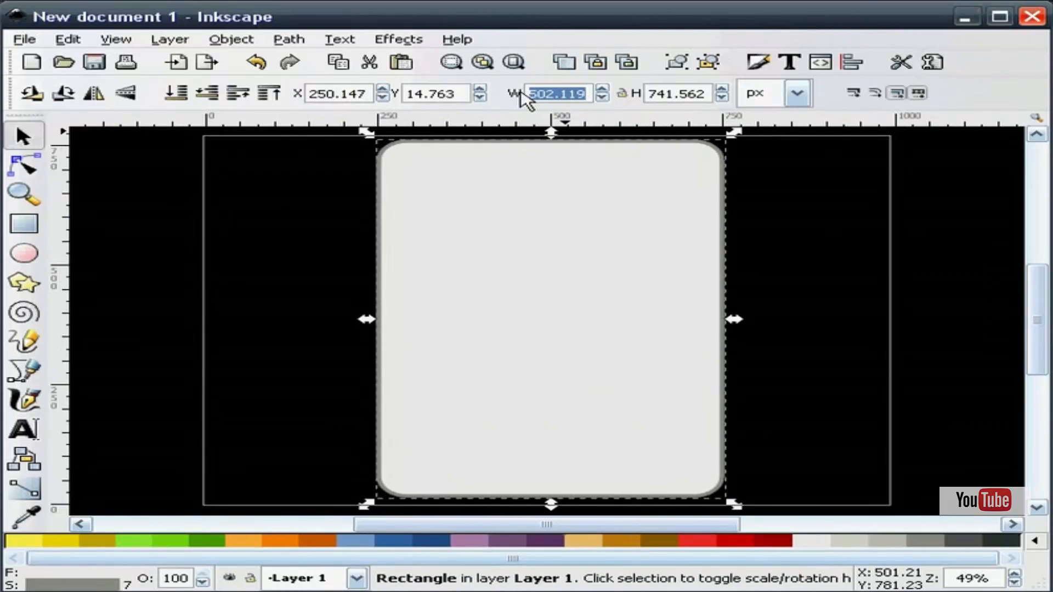
text(48)
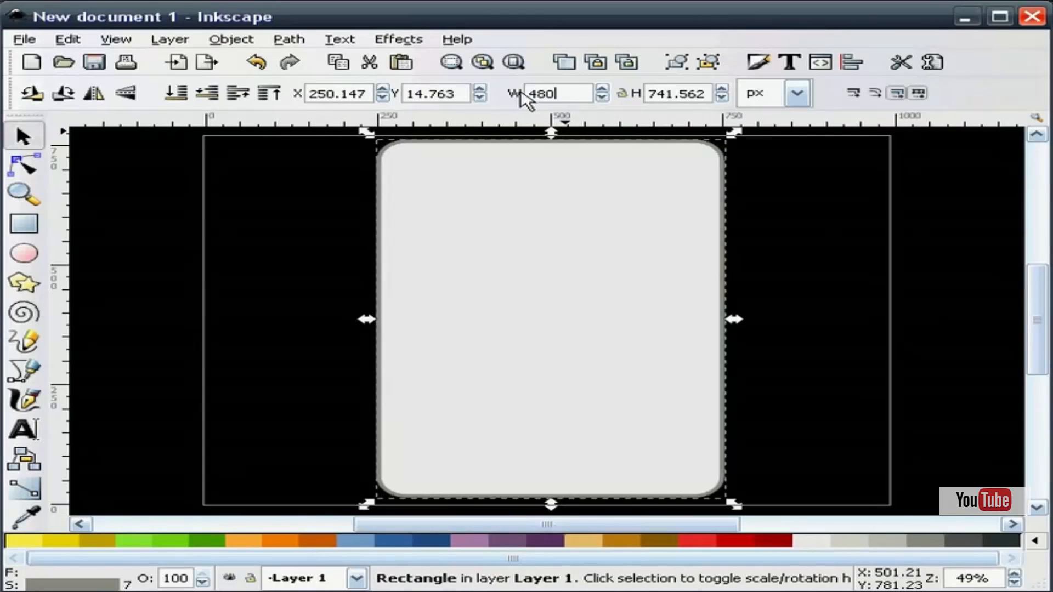
text(0)
key(Return)
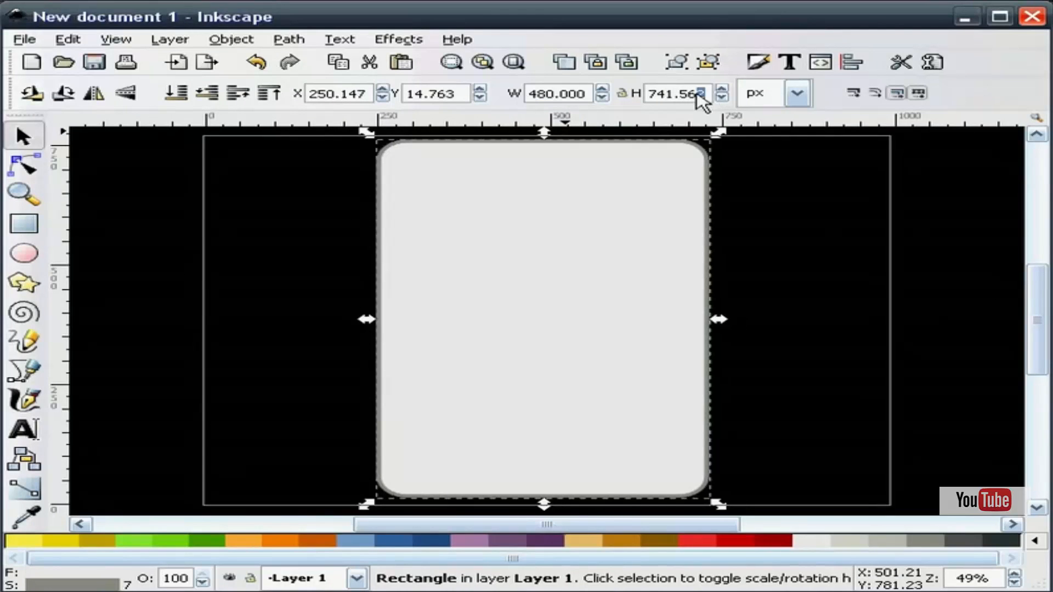
drag(697, 93, 651, 94)
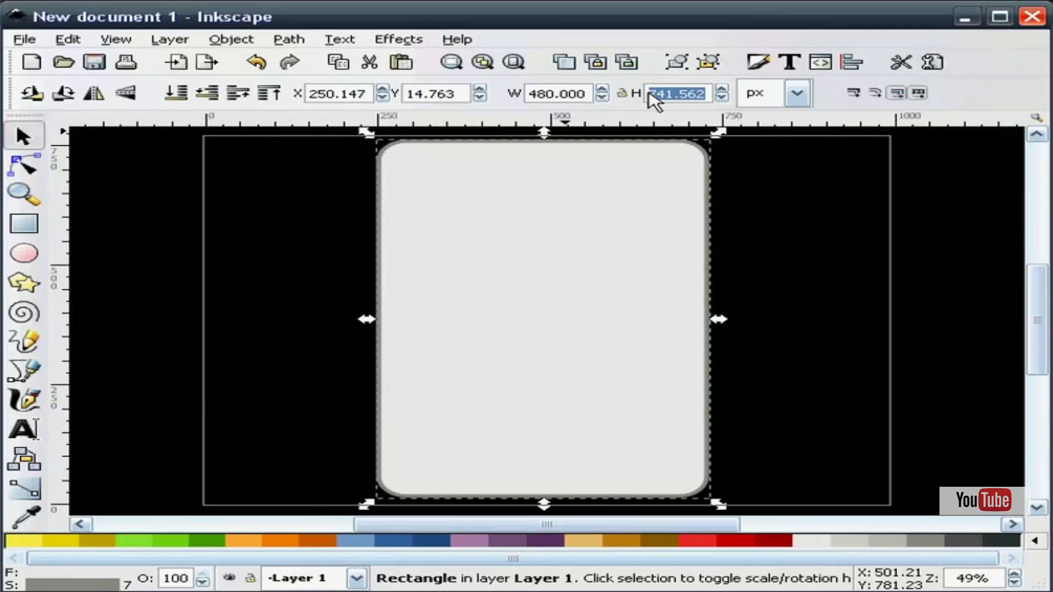
text(730)
key(Return)
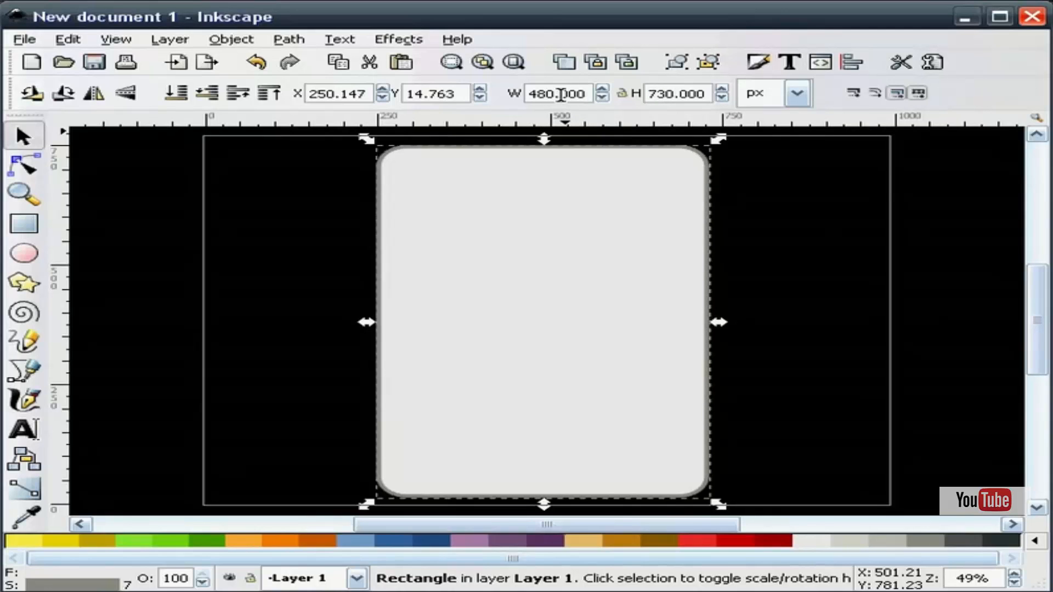
click(207, 228)
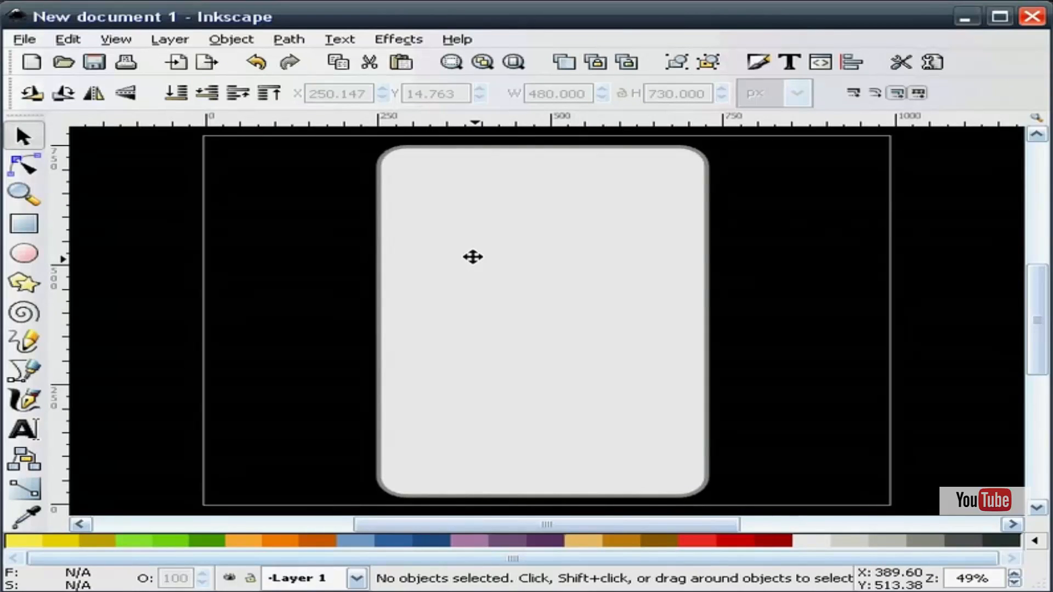
drag(473, 256, 489, 257)
click(296, 257)
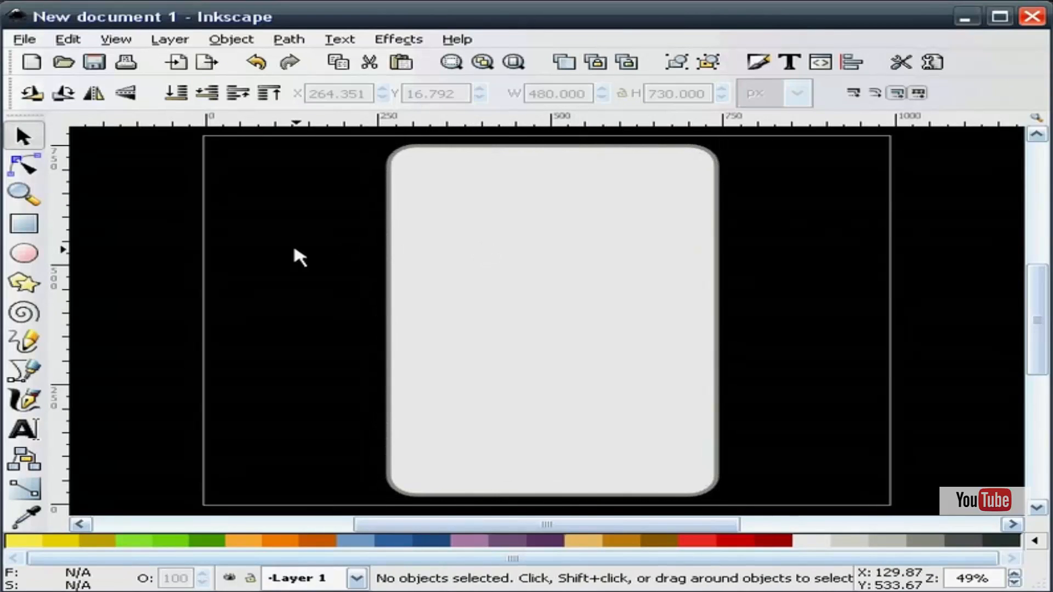
double_click(433, 251)
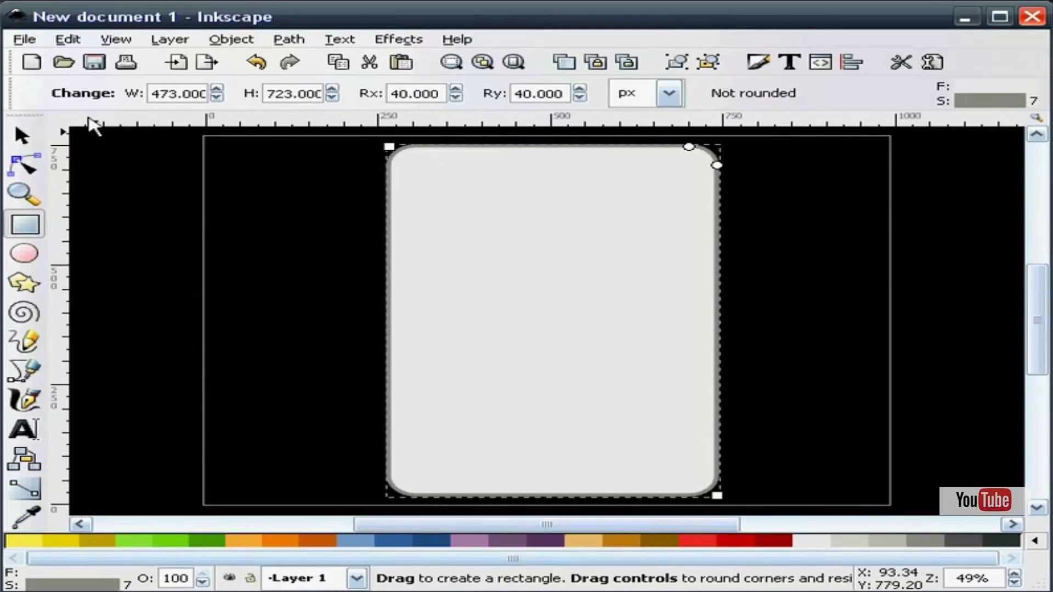
click(22, 135)
click(270, 243)
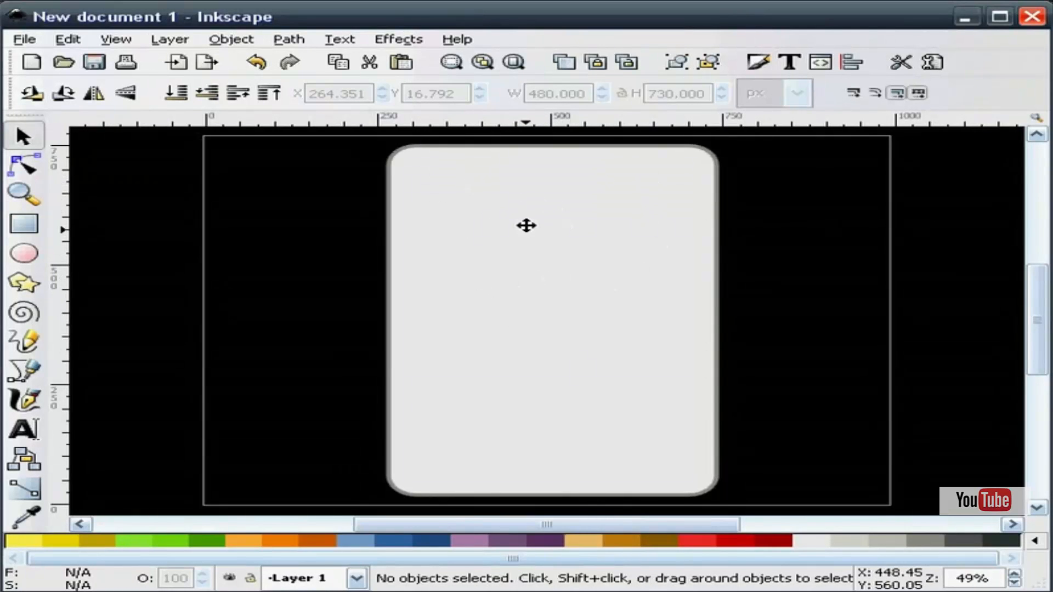
- Draw a rectangle about 367 × 308 px in the upper half of the body and set both its corner radii to 10 px
click(24, 224)
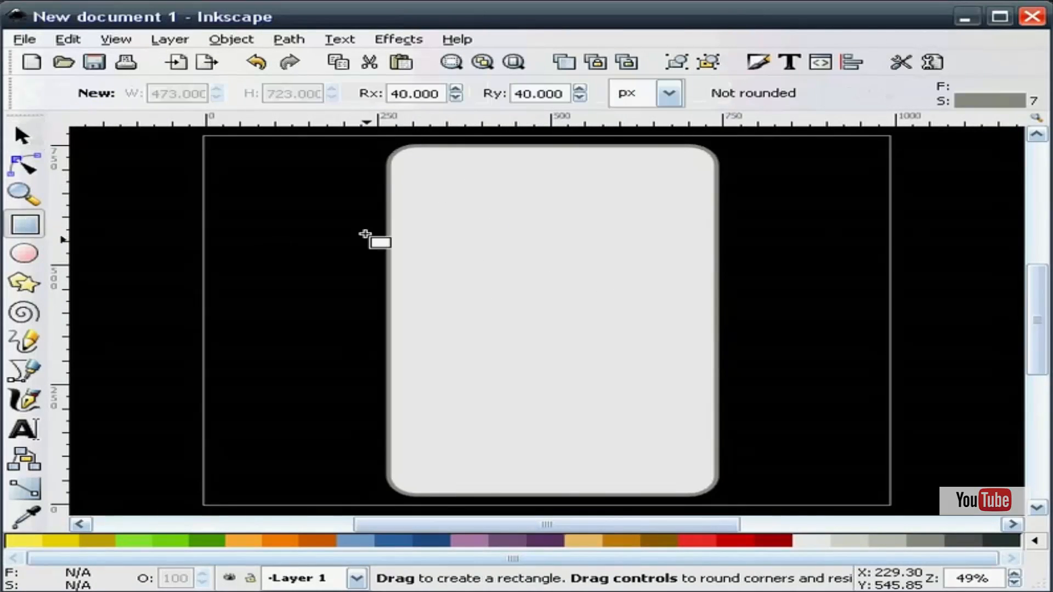
drag(436, 189, 691, 337)
drag(562, 94, 509, 93)
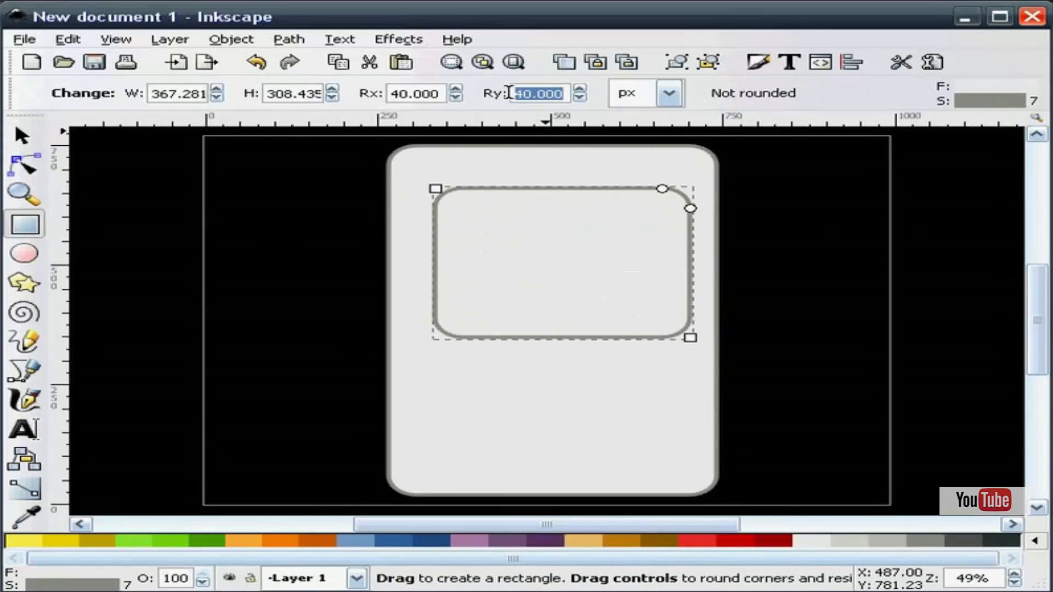
text(10)
drag(434, 91, 386, 93)
text(1)
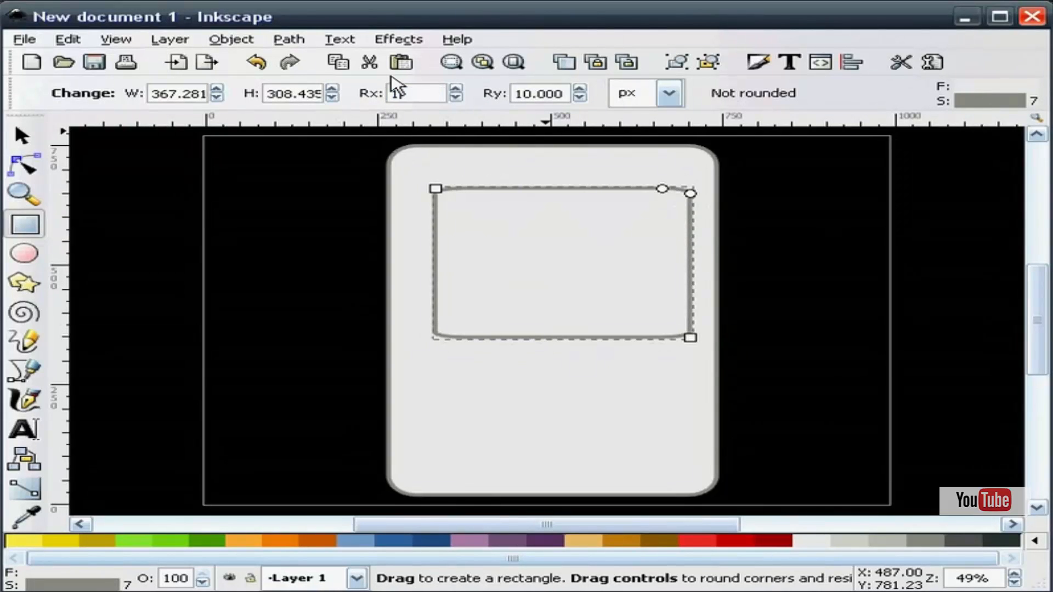
key(Return)
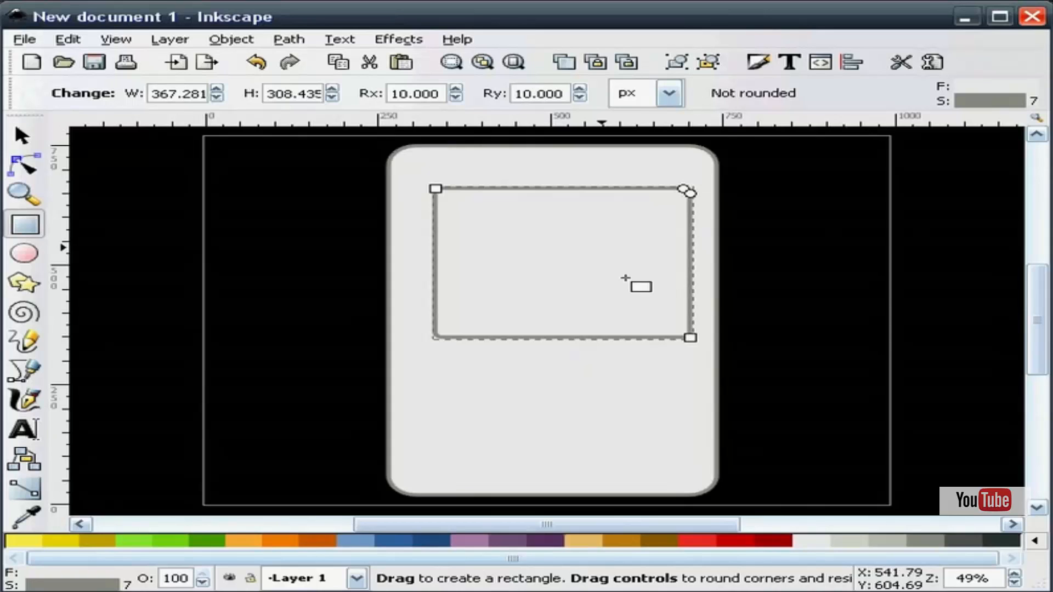
- Apply the darkest grey-green palette colour to both the fill and the stroke of the inner rectangle
drag(1001, 541, 95, 571)
mouse_move(1007, 546)
mouse_down()
mouse_move(148, 571)
mouse_move(101, 585)
mouse_up()
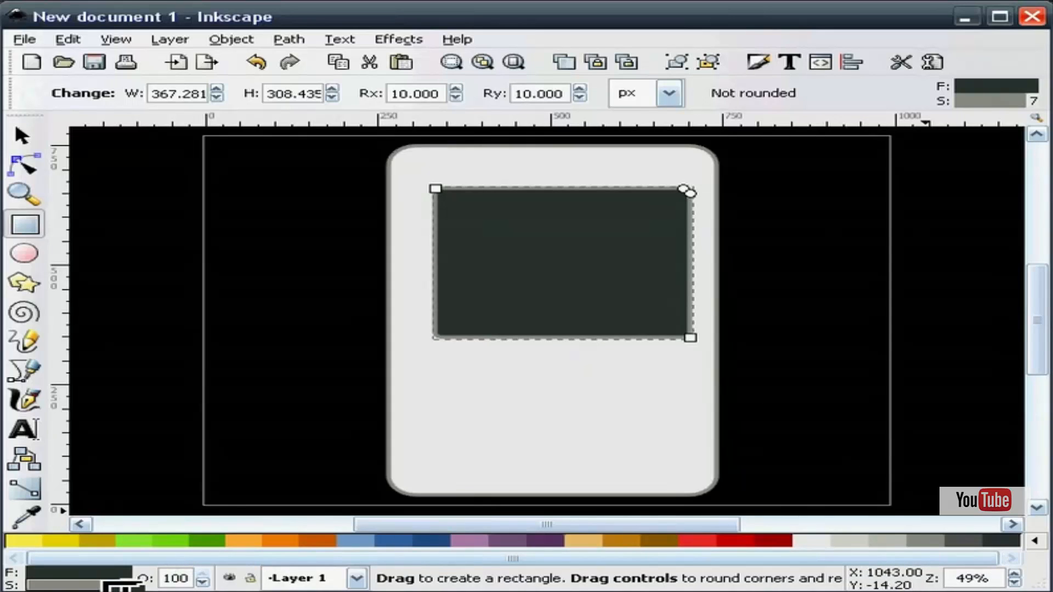
click(25, 137)
click(173, 257)
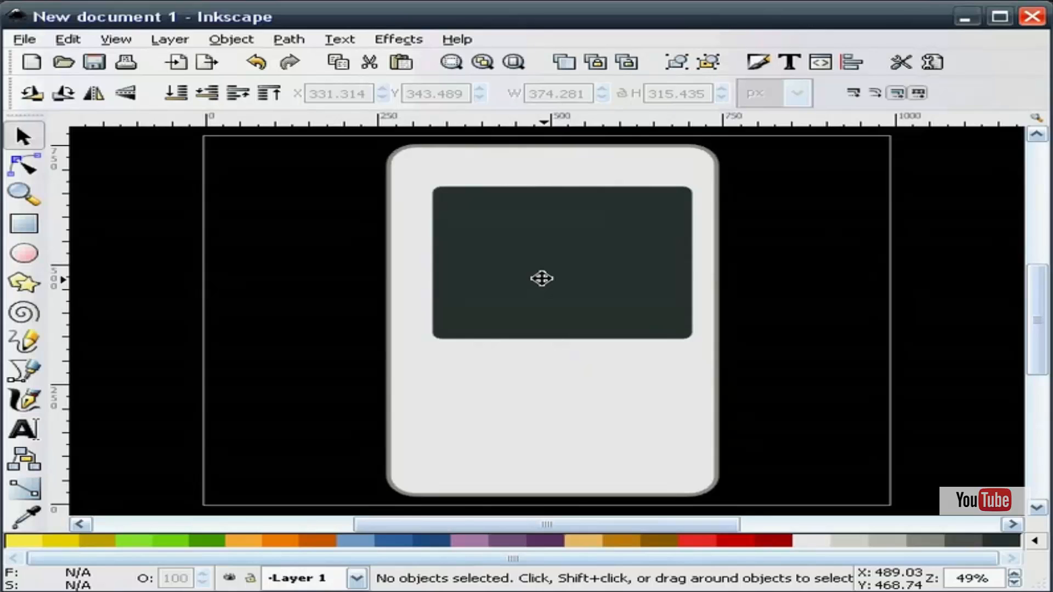
- Move the dark rectangle towards the body's upper-left corner and stretch its right edge to a width of about 415 px
drag(542, 278, 514, 250)
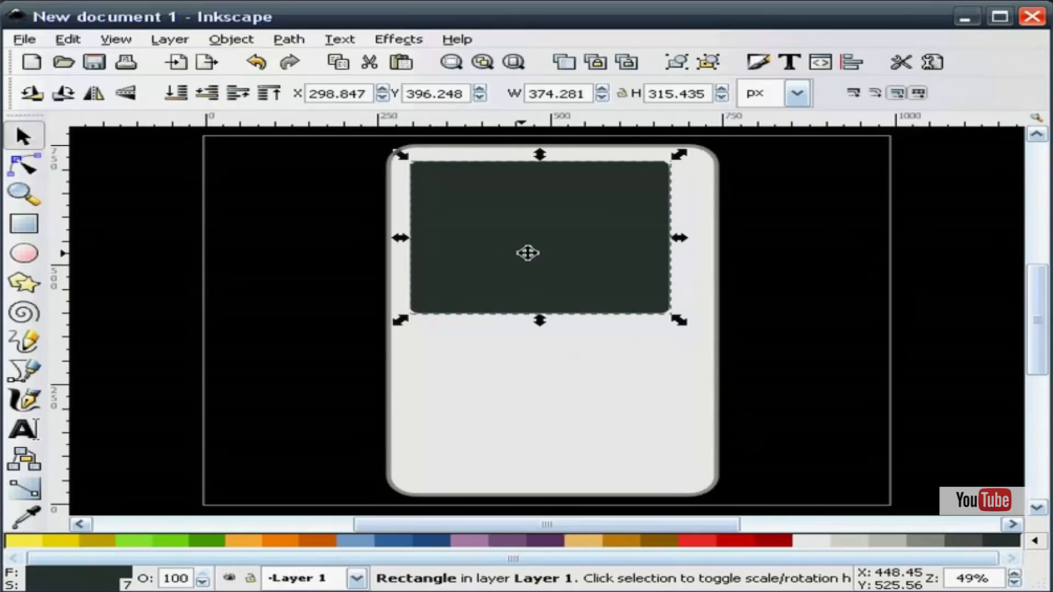
drag(684, 237, 713, 237)
click(783, 239)
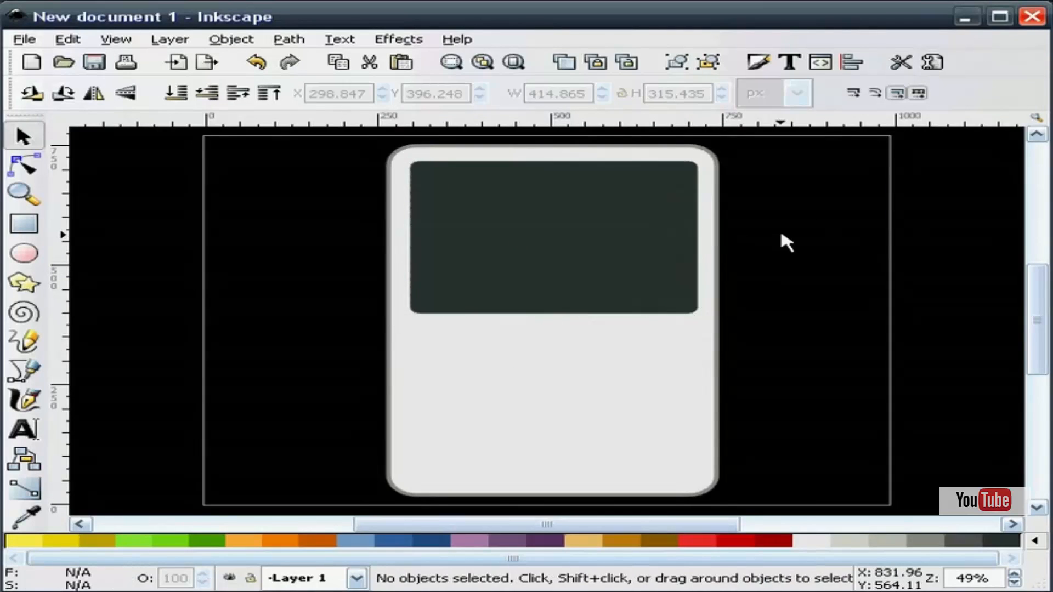
click(661, 261)
click(804, 280)
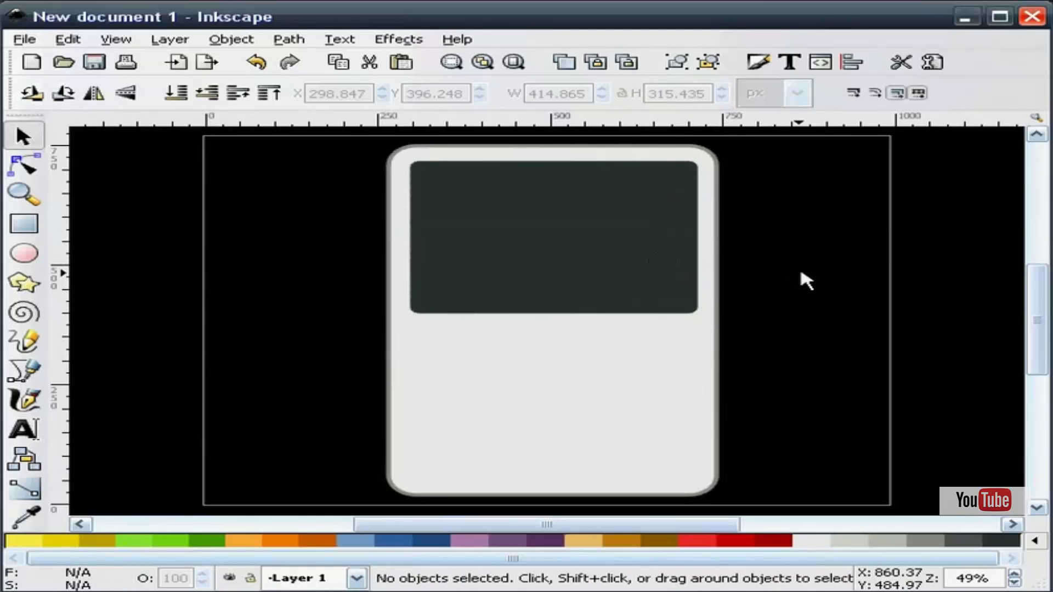
- Centre the dark rectangle horizontally on the light body, aligning both rectangles relative to the last selected
click(606, 223)
shift+click(564, 390)
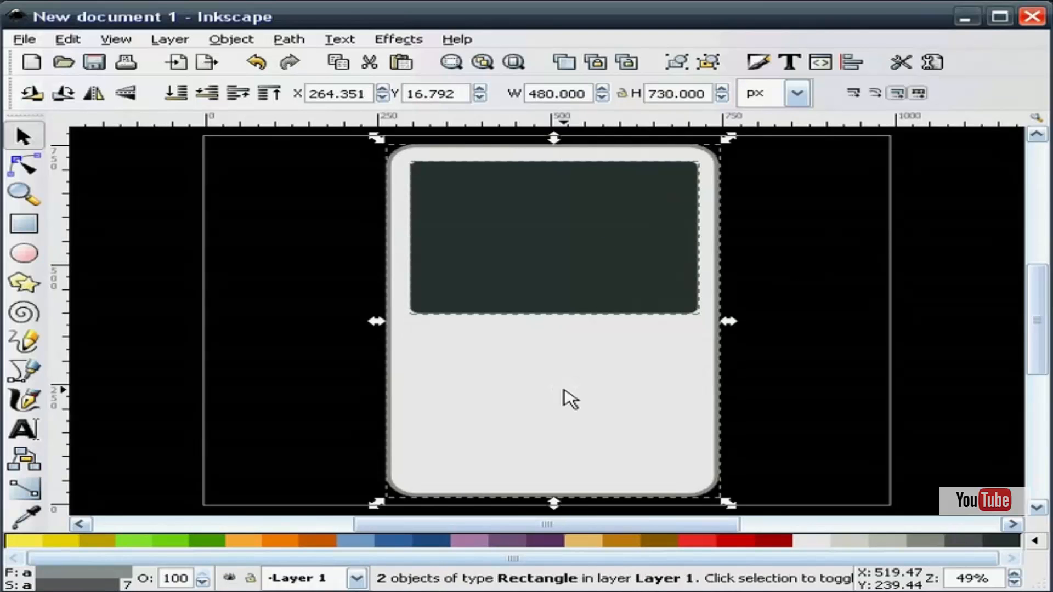
click(832, 64)
click(914, 135)
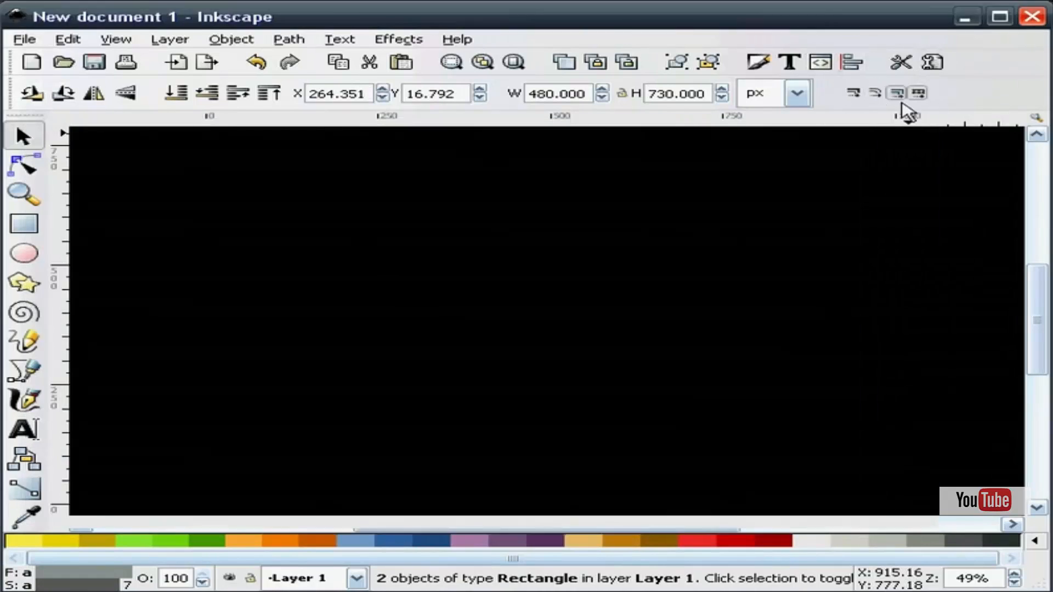
click(852, 62)
click(895, 171)
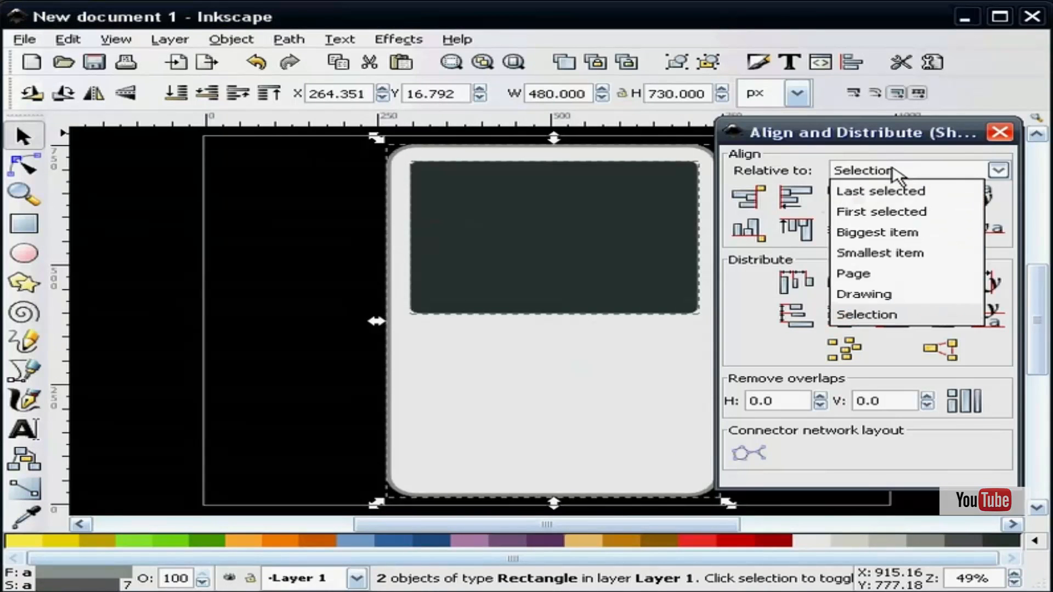
click(907, 191)
click(852, 208)
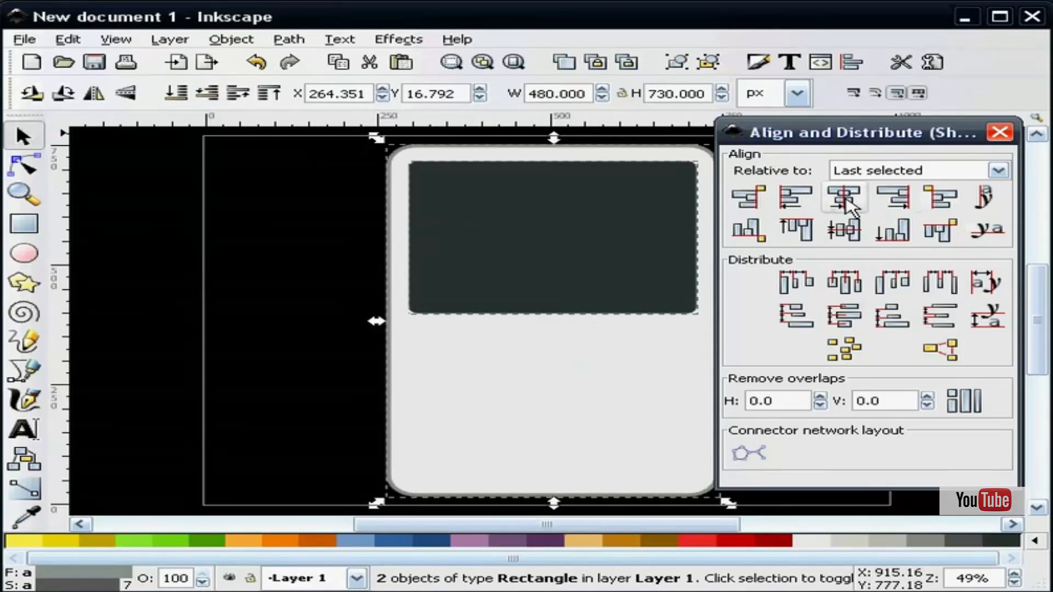
click(1000, 132)
click(868, 265)
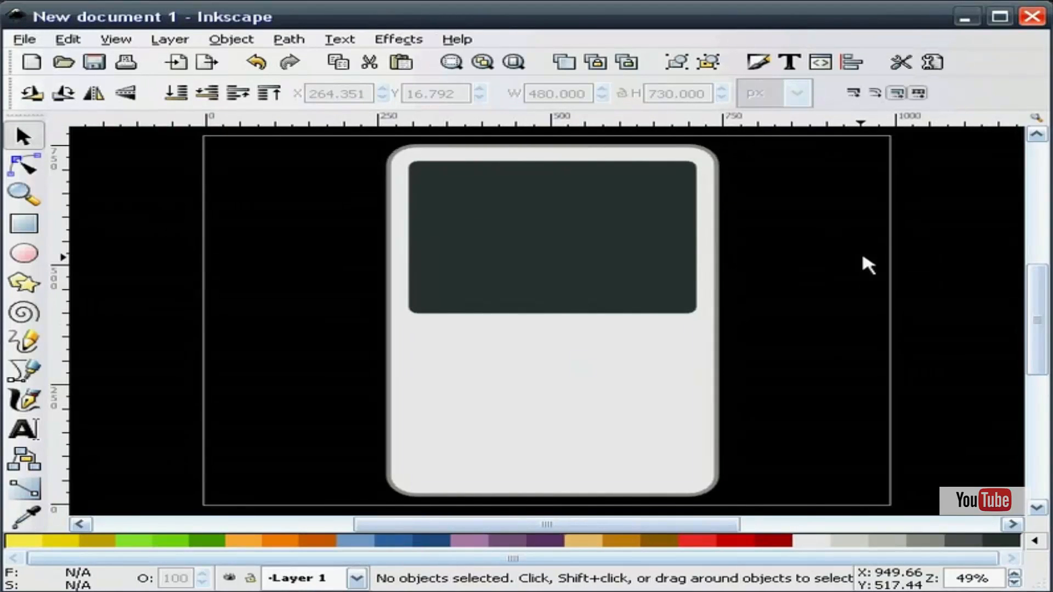
- Move the dark rectangle straight up slightly, to about Y 400 px
click(506, 261)
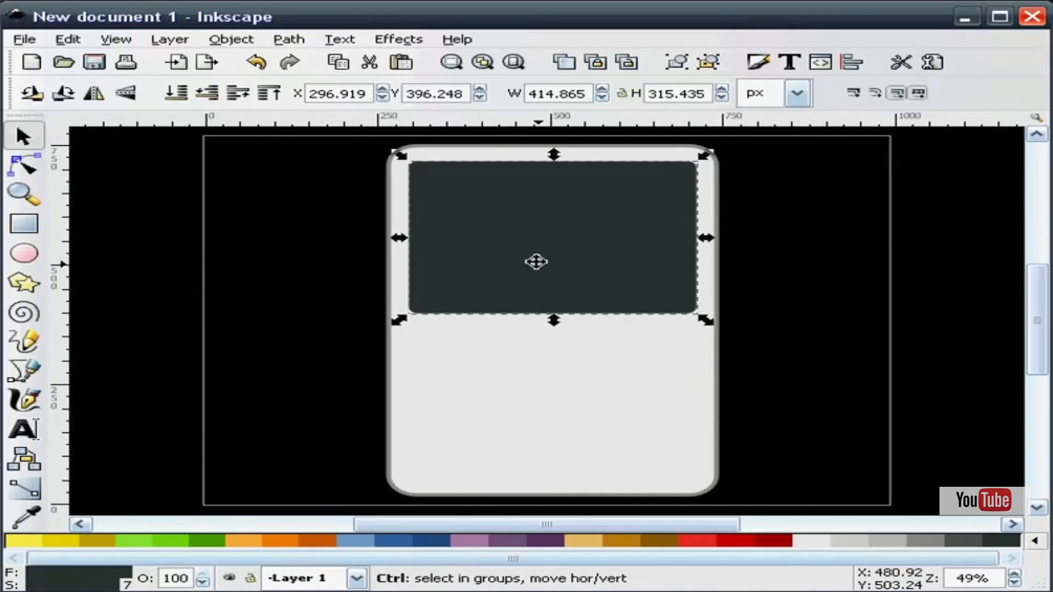
drag(536, 262, 542, 259)
click(768, 230)
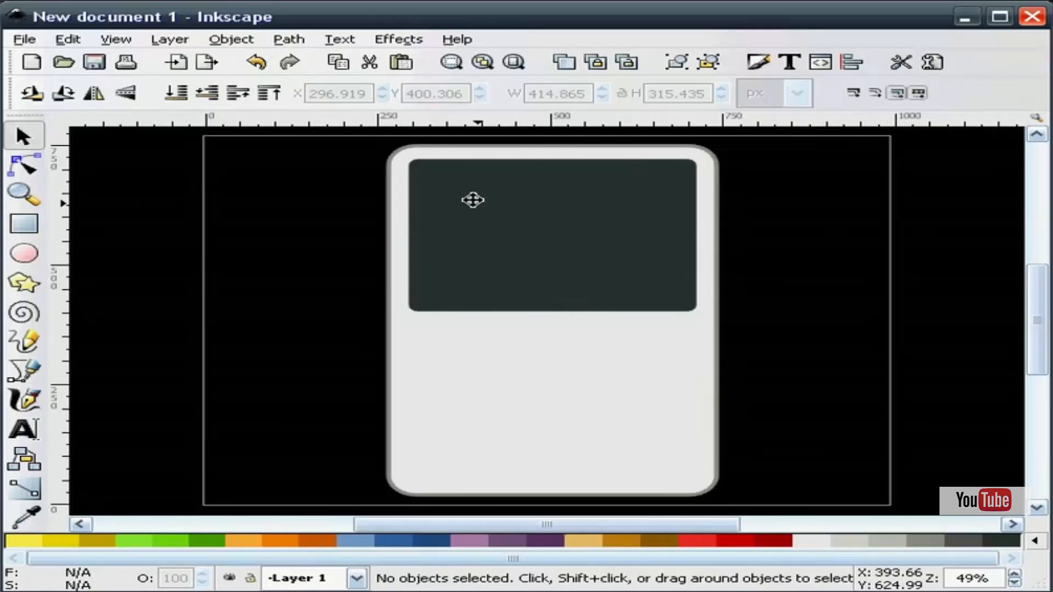
- Draw a rectangle about 312 × 248 px inside the dark one, with both corner radii at 0 and its stroke removed
click(24, 224)
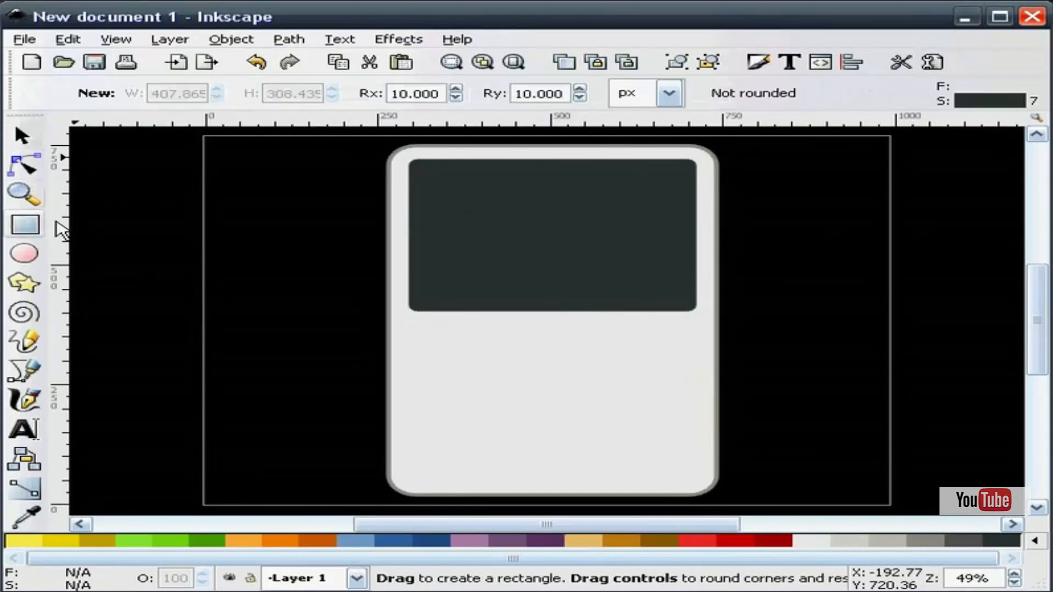
drag(444, 181, 649, 294)
drag(568, 95, 517, 93)
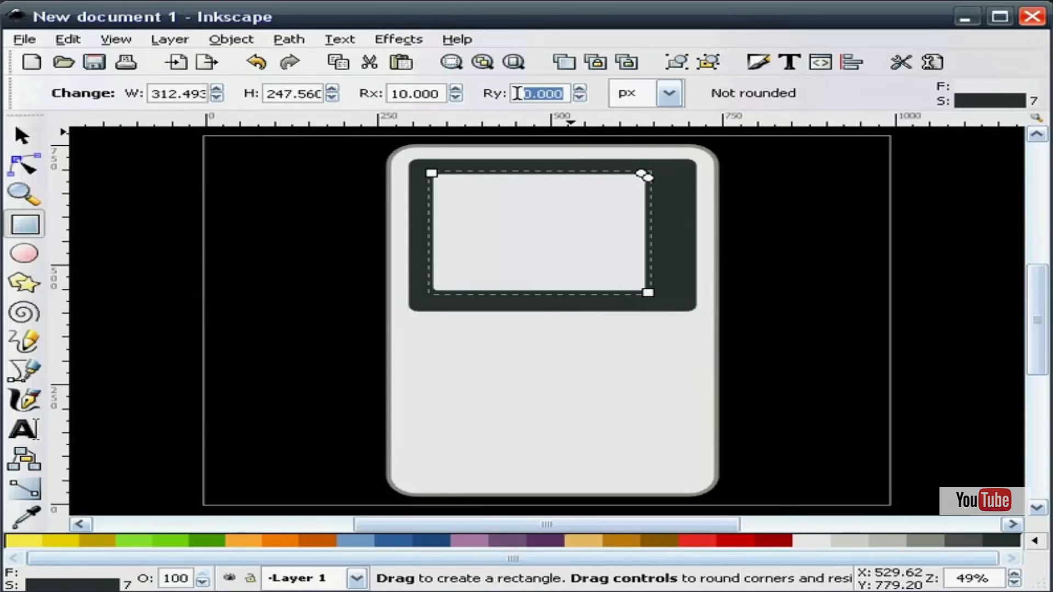
text(0)
click(440, 94)
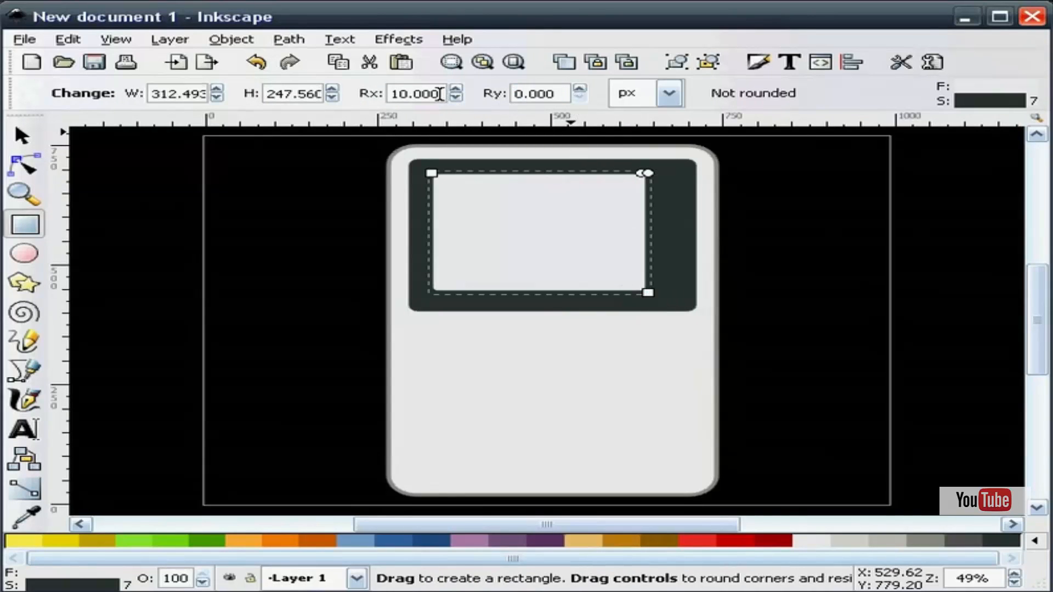
text(0)
click(535, 94)
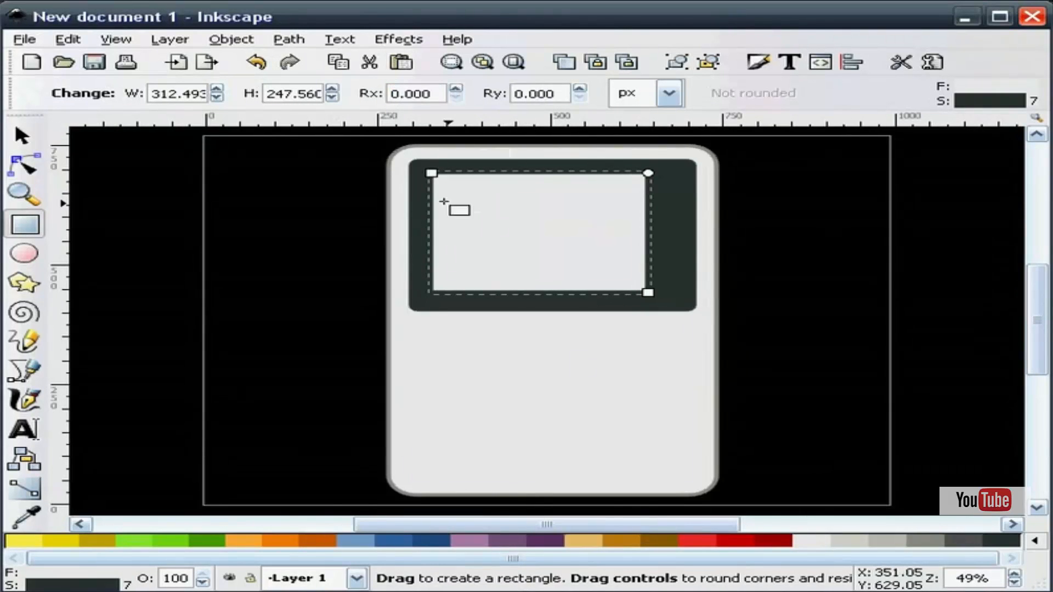
right_click(104, 584)
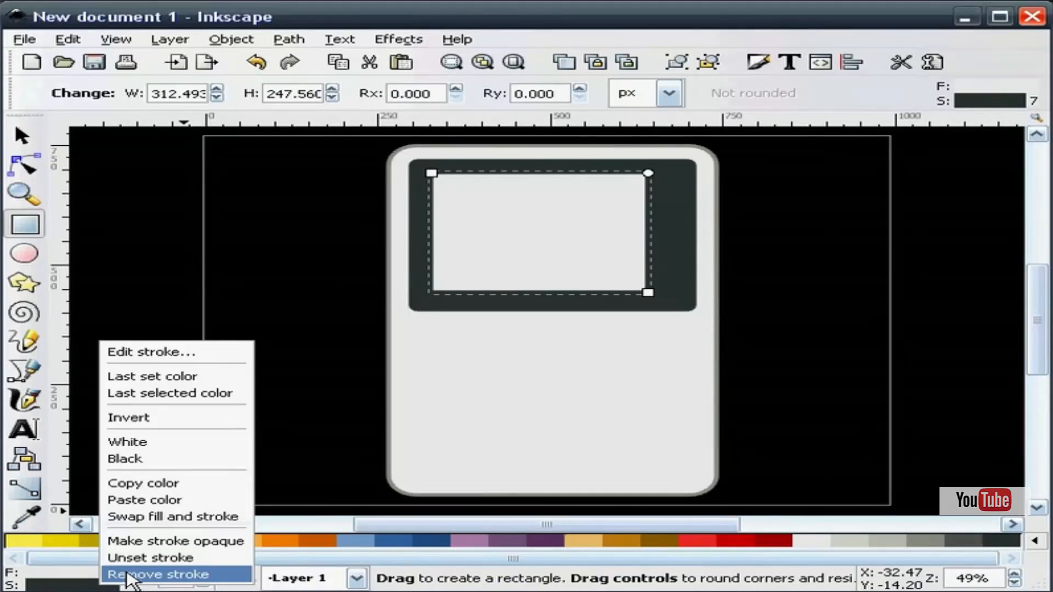
click(128, 574)
- Move the light inner rectangle to the dark rectangle's upper-left corner and enlarge it to about 398 × 298 px, leaving a thin dark border
click(21, 136)
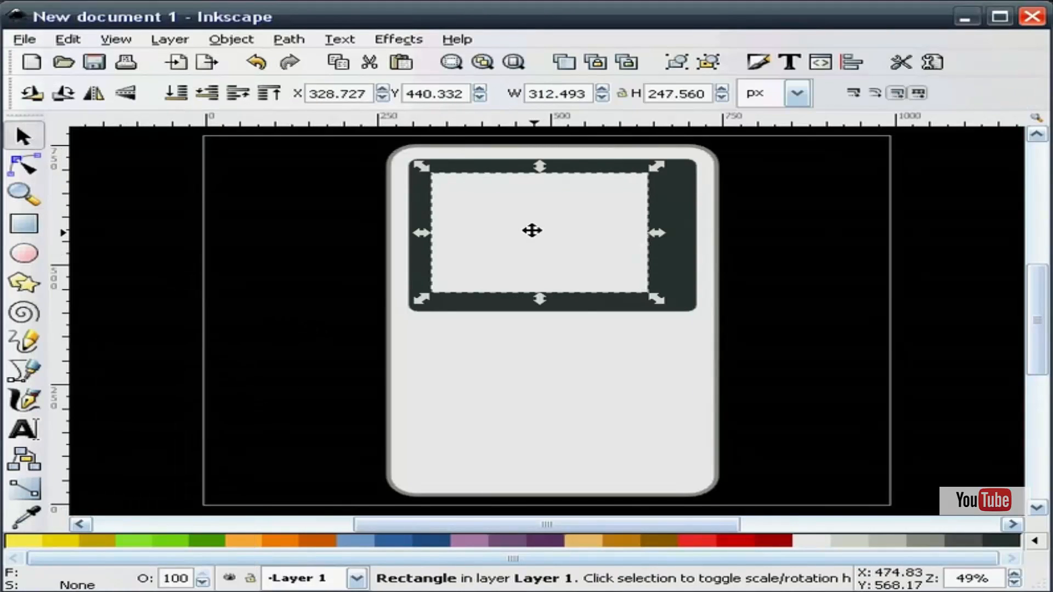
drag(532, 230, 505, 216)
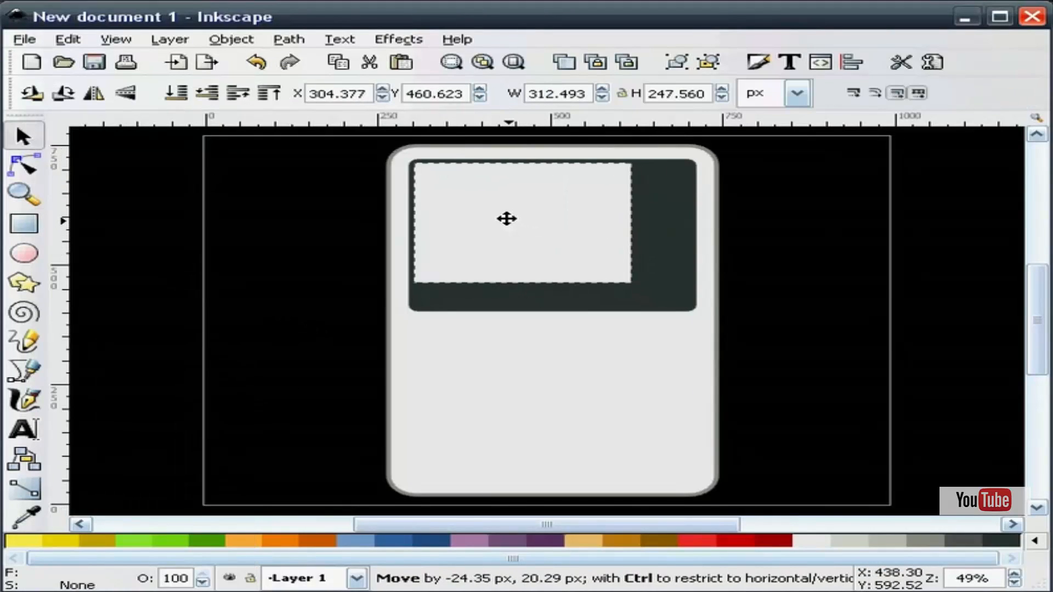
drag(639, 288, 700, 313)
click(775, 258)
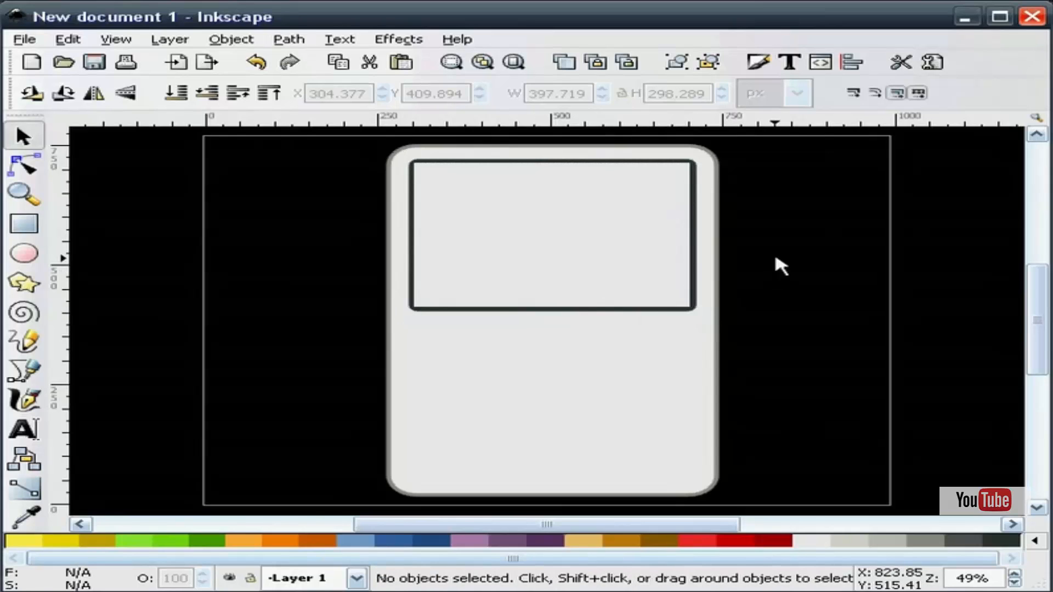
- Centre the light inner rectangle horizontally and vertically on the dark rectangle, aligning relative to the last selected
click(654, 251)
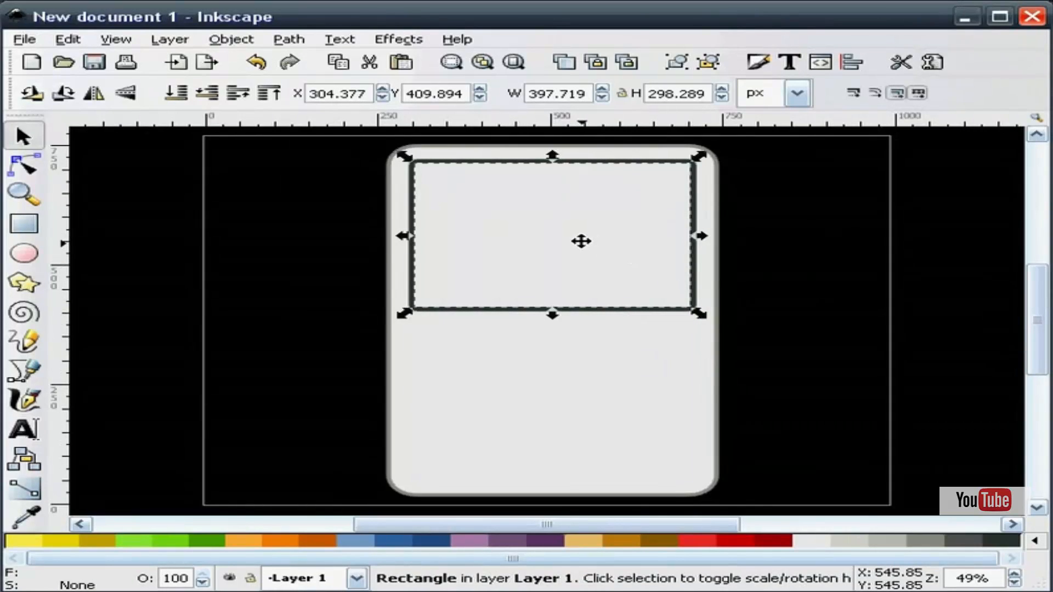
drag(581, 241, 753, 300)
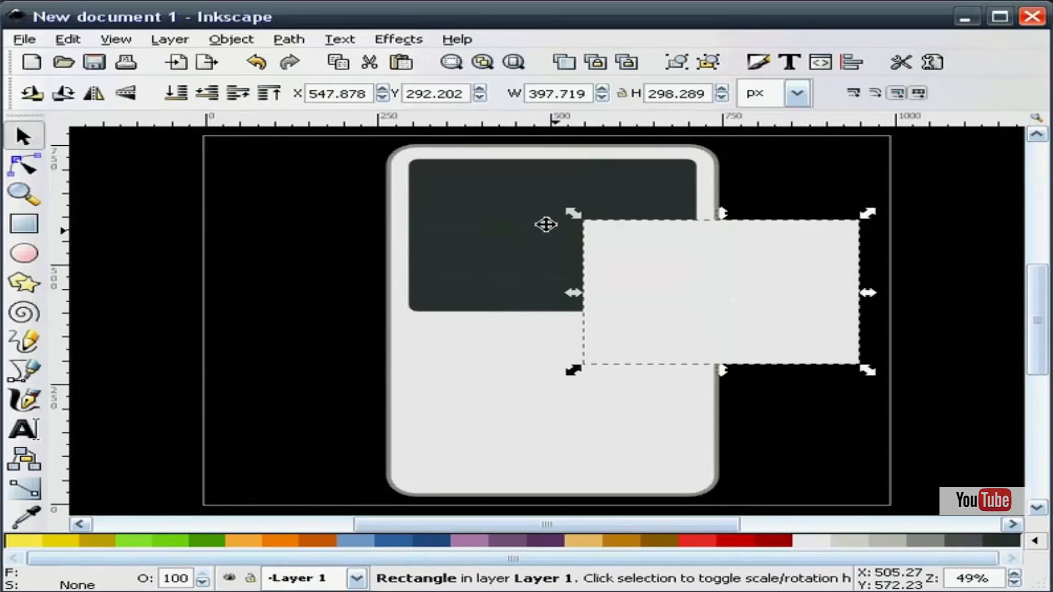
shift+click(524, 227)
click(852, 63)
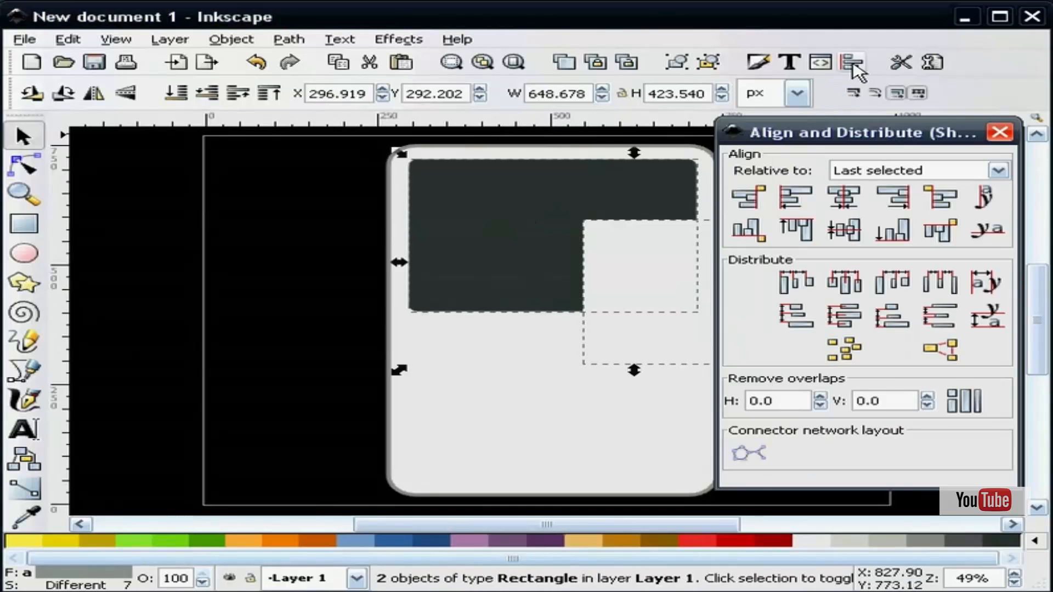
click(850, 203)
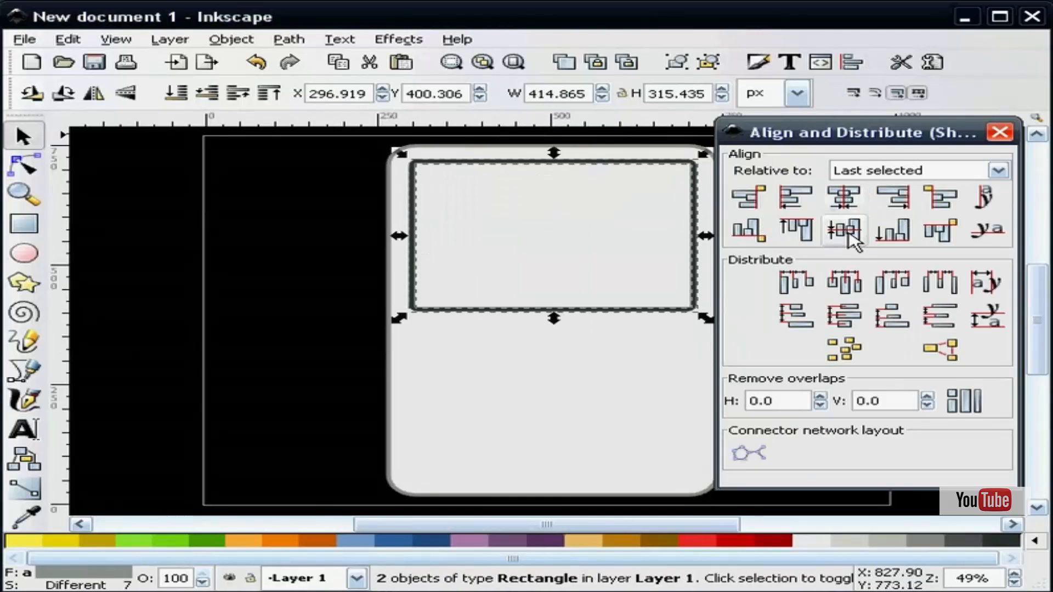
click(999, 132)
click(849, 246)
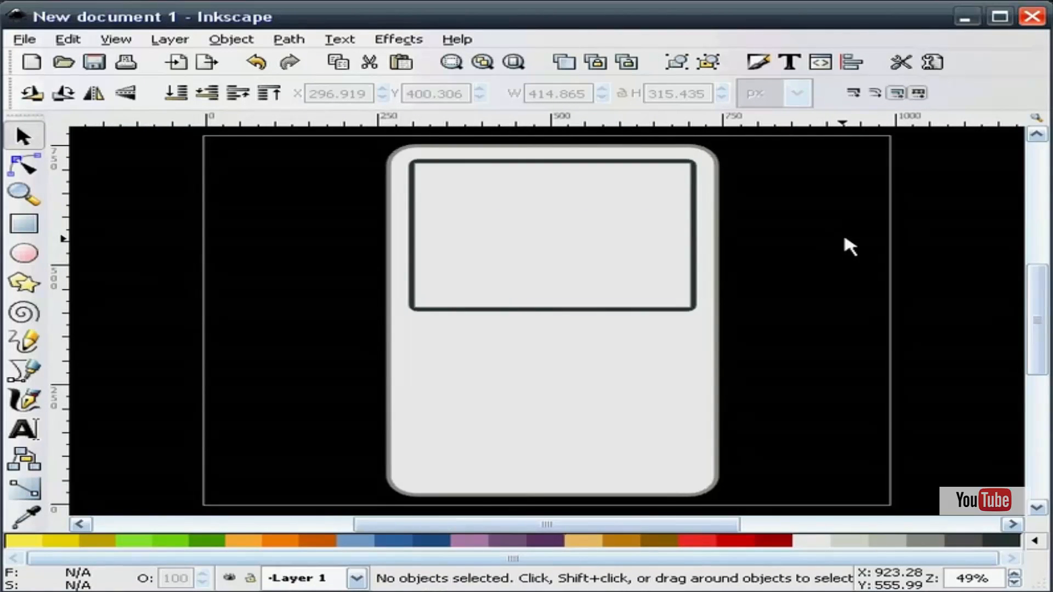
- Fill the inner screen rectangle with light blue
click(586, 248)
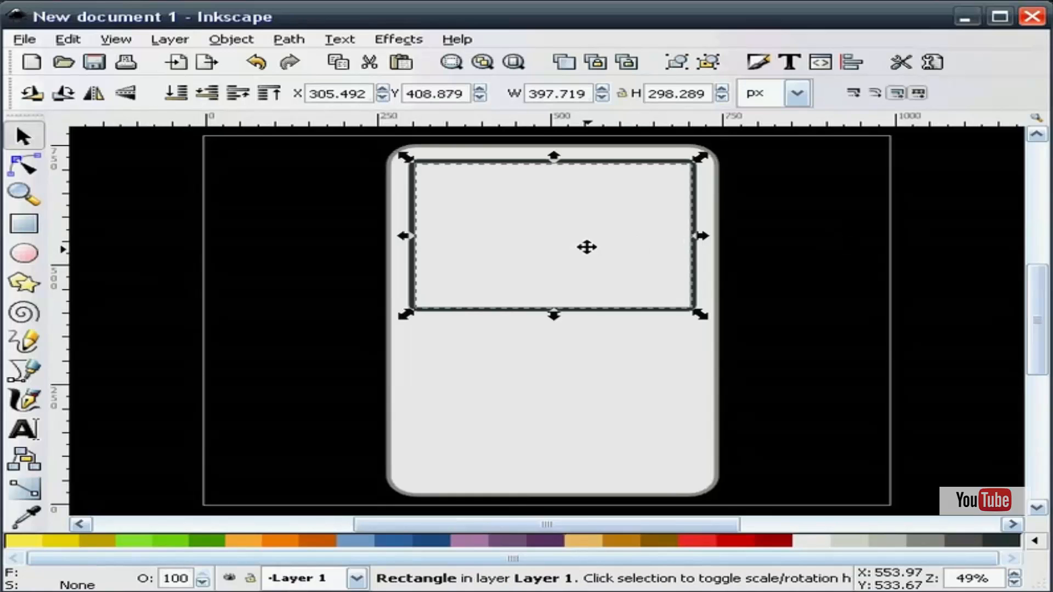
click(357, 541)
key(Escape)
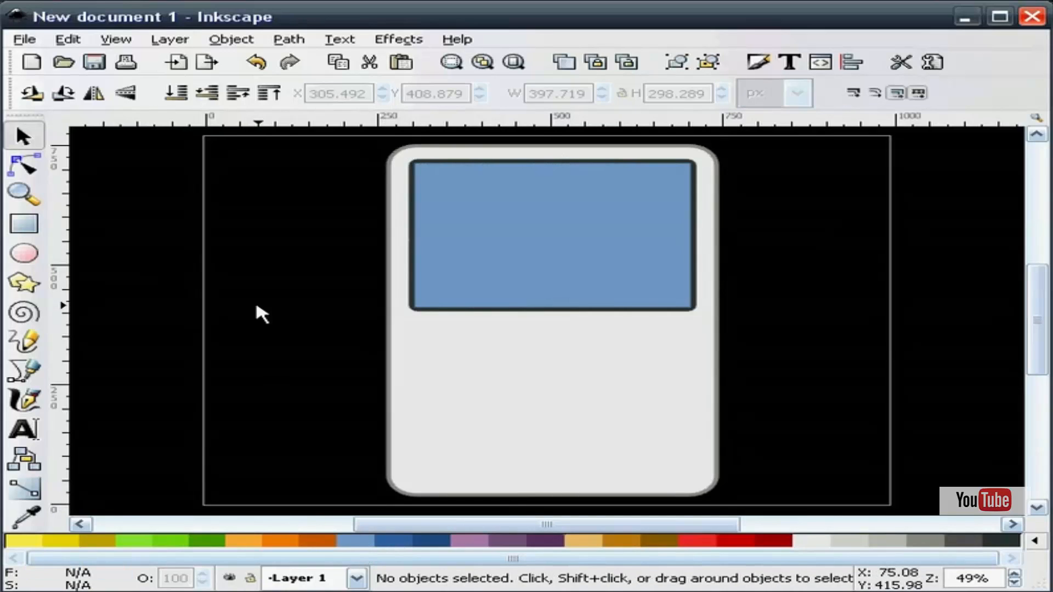
- Duplicate the blue screen rectangle in place and fill the copy with grey (babdb6)
right_click(519, 234)
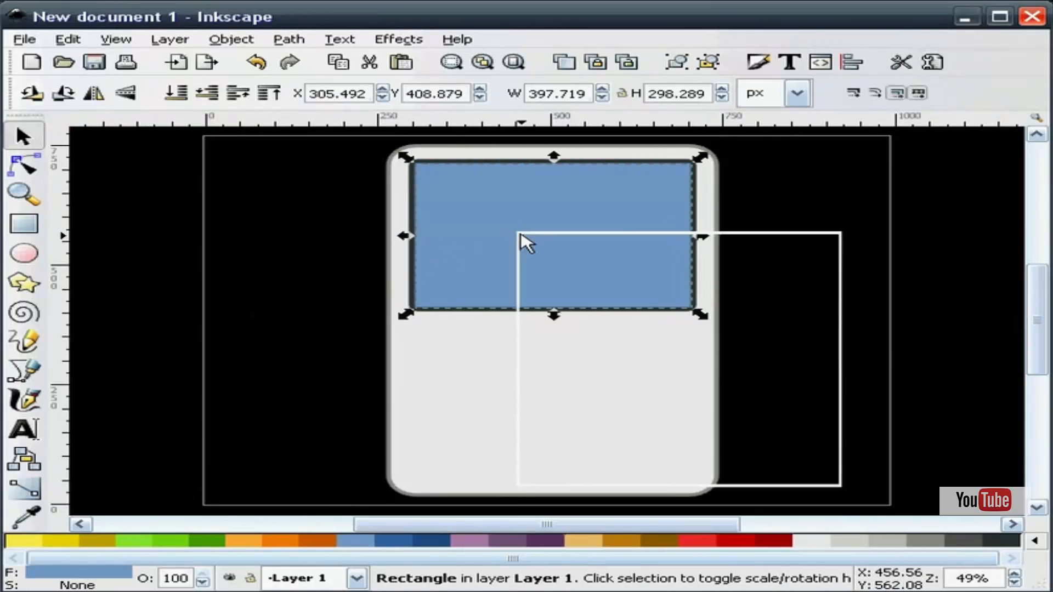
click(614, 364)
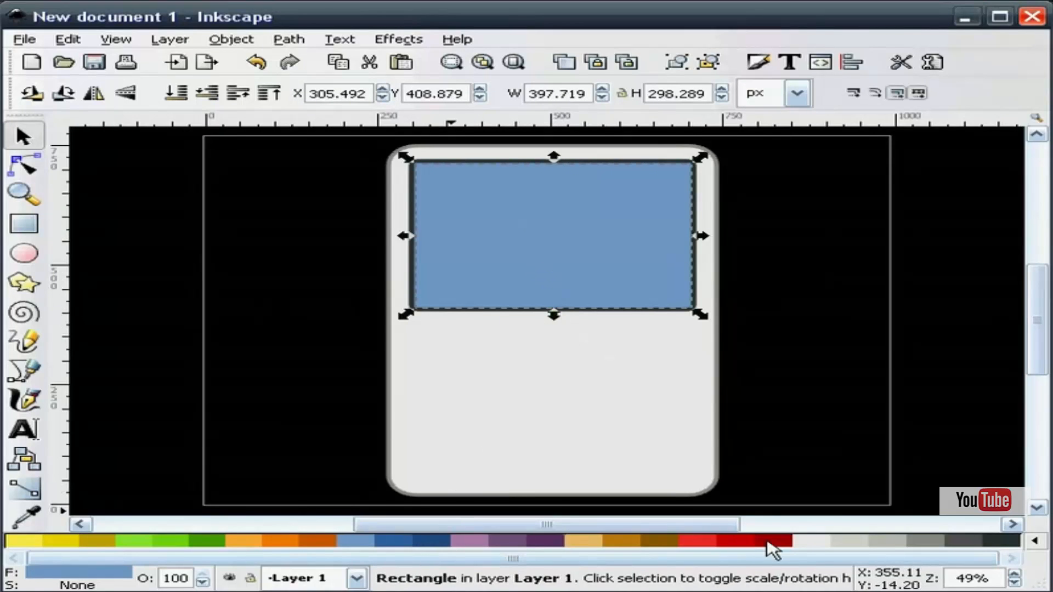
click(884, 543)
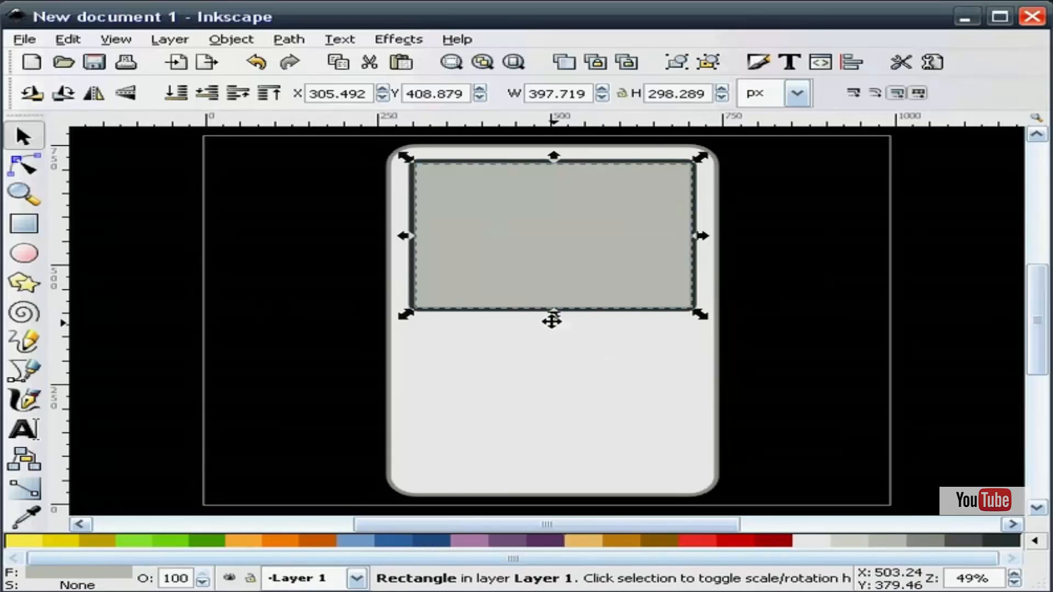
- Shrink the grey copy vertically to a strip about 36.5 px high along the screen's upper edge
drag(553, 316, 556, 193)
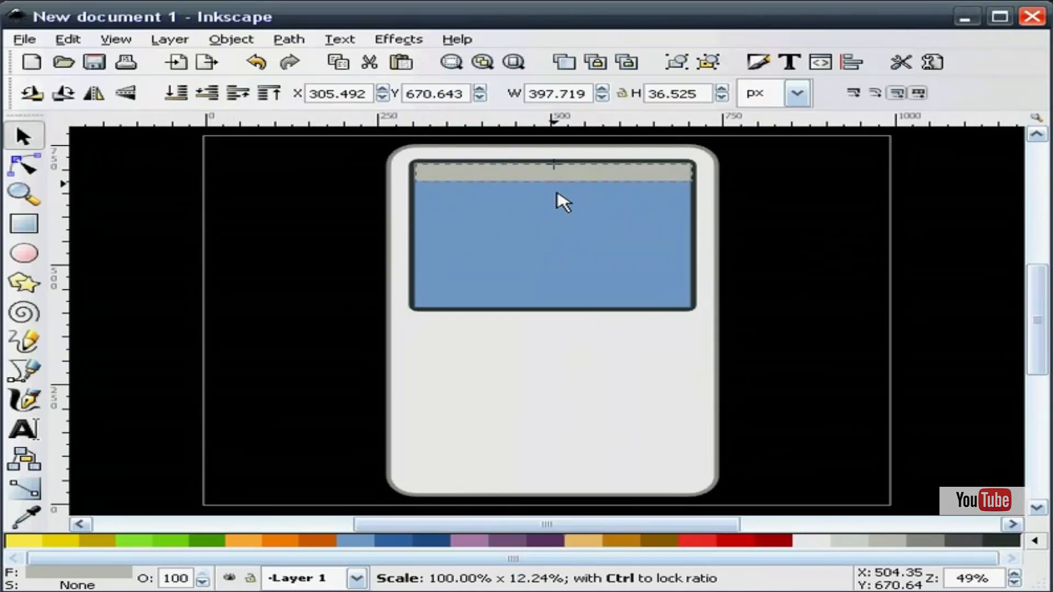
drag(556, 193, 555, 188)
click(816, 219)
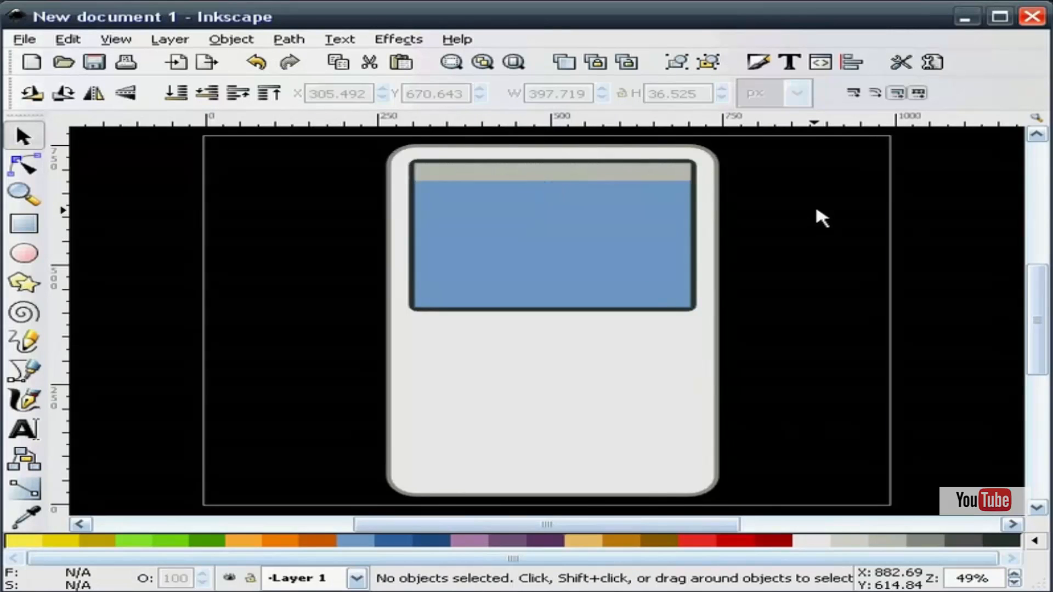
- Give the grey strip a linear gradient fill, with its end stop at alpha 255 and lightness 150 (979b91ff)
click(630, 169)
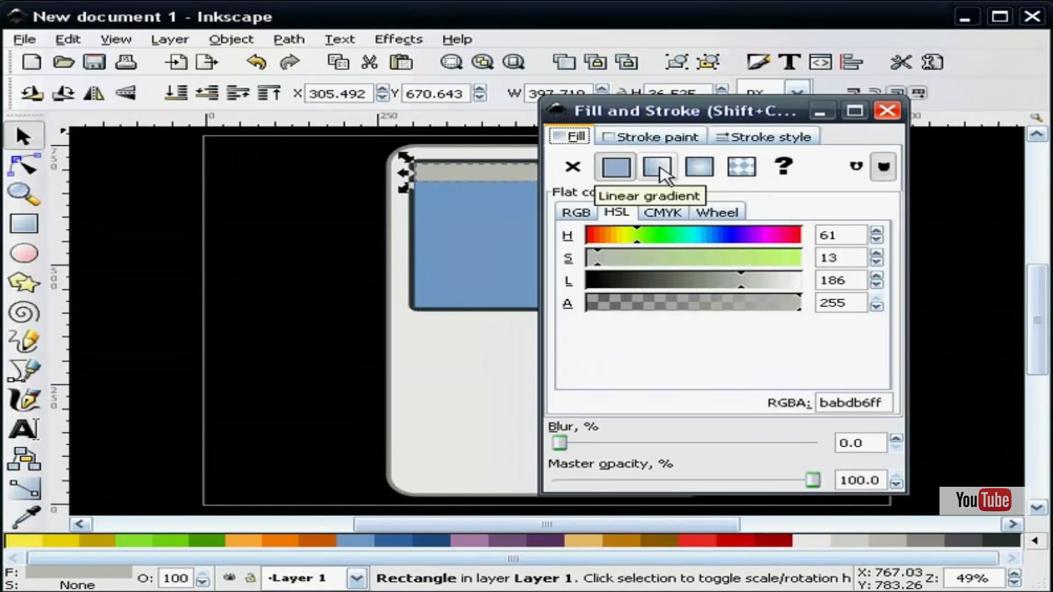
click(661, 172)
click(834, 236)
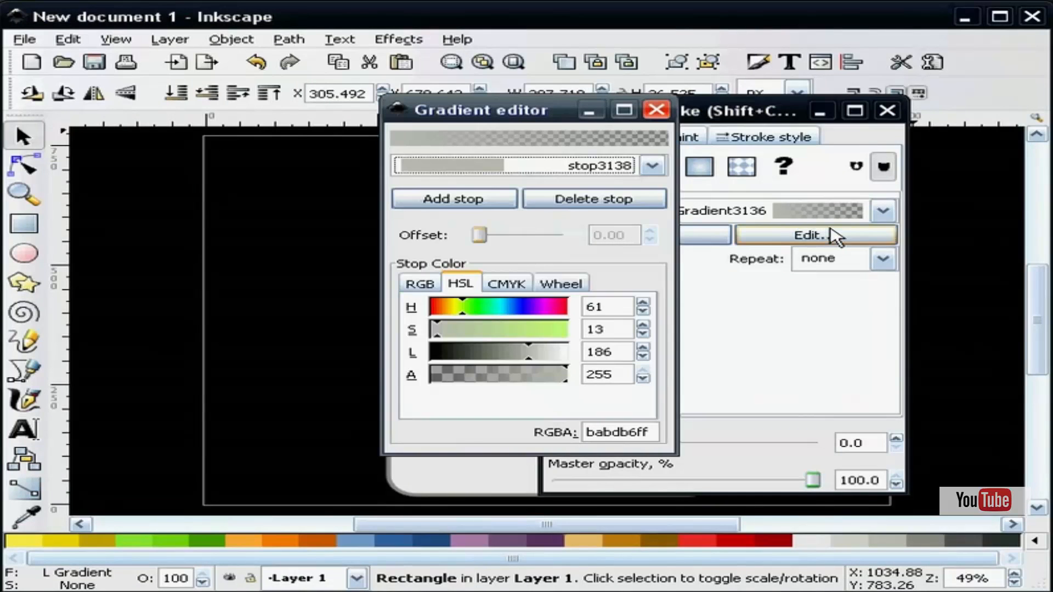
click(529, 165)
click(529, 184)
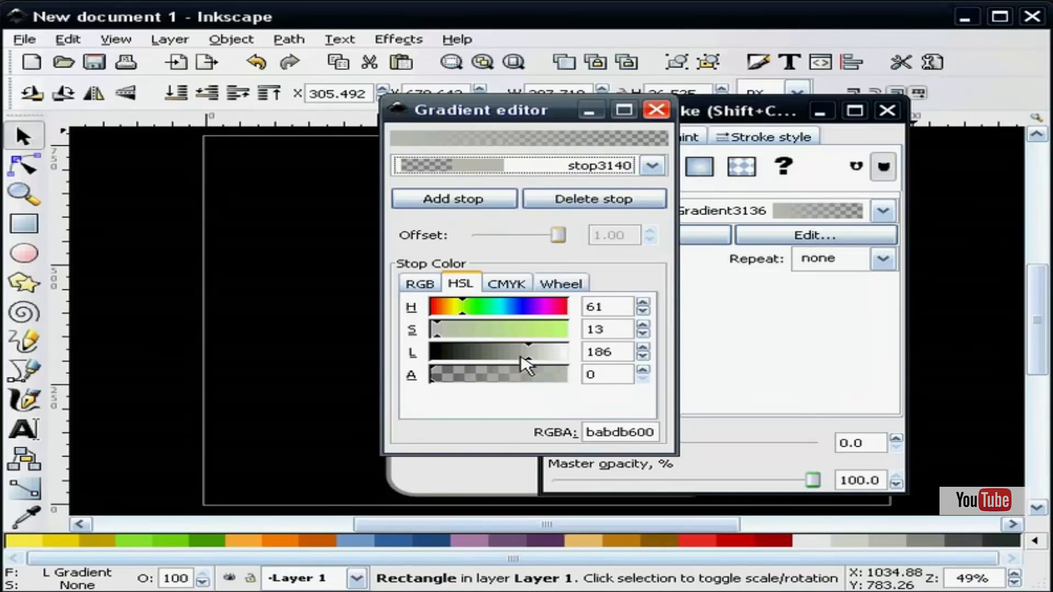
drag(521, 375, 574, 378)
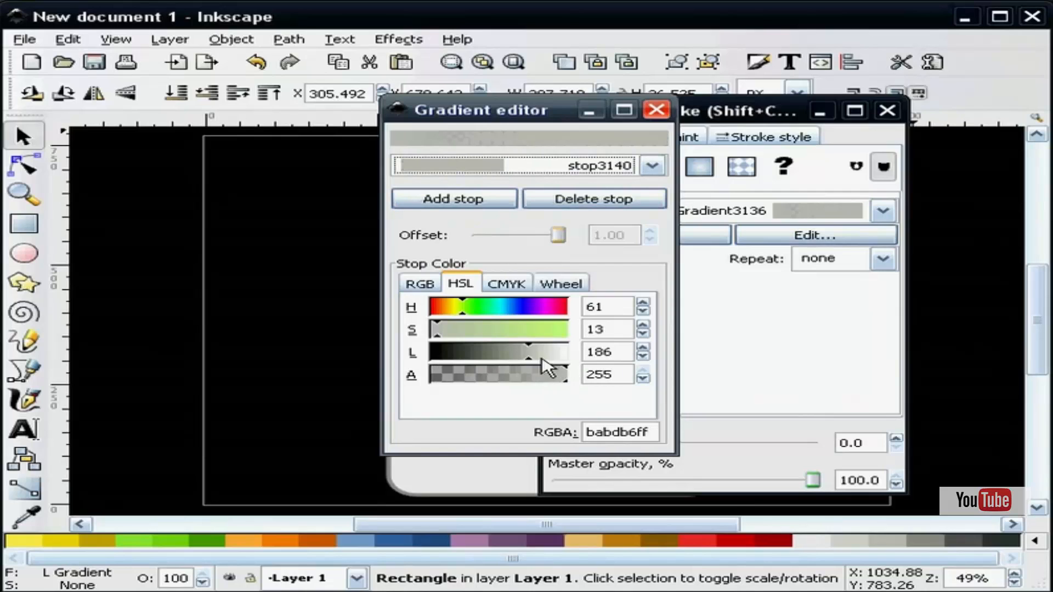
click(513, 360)
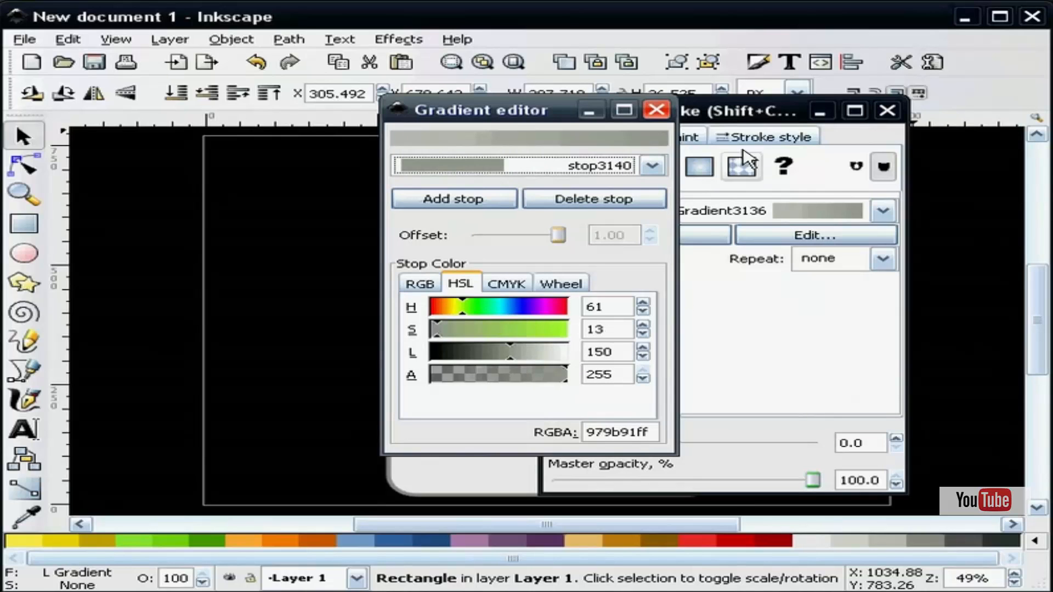
click(657, 109)
click(887, 110)
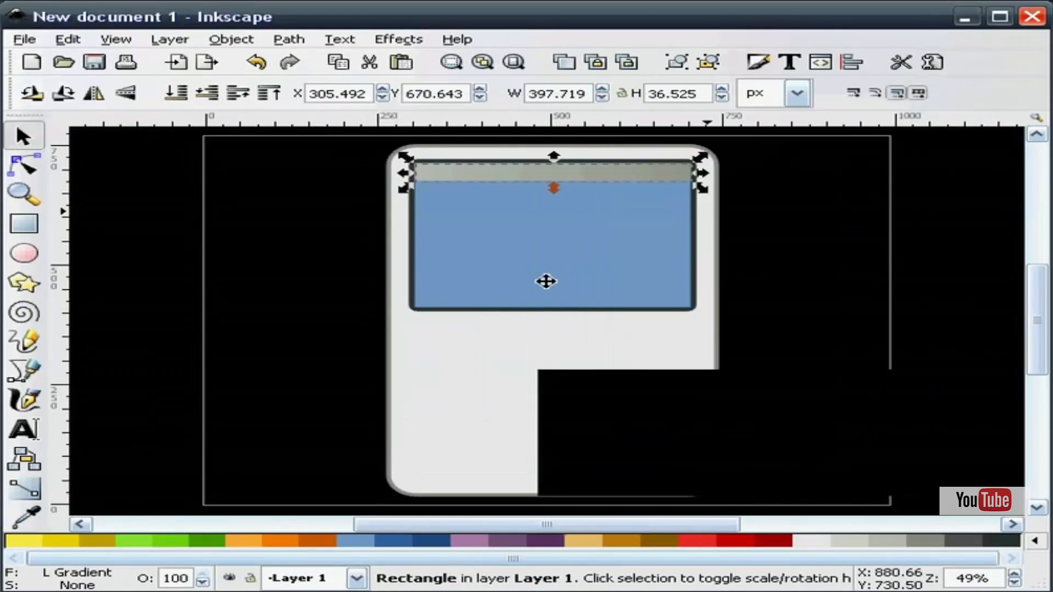
- Reorient the strip's gradient to run vertically from the middle of its upper edge to its lower edge
click(24, 488)
drag(416, 173, 559, 162)
drag(691, 174, 555, 182)
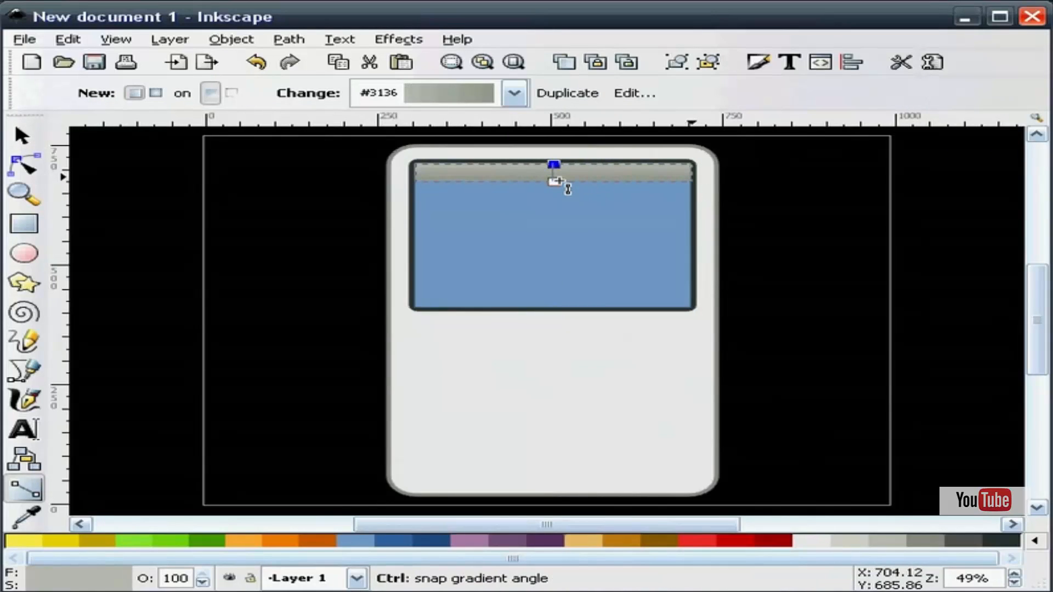
click(22, 136)
click(172, 181)
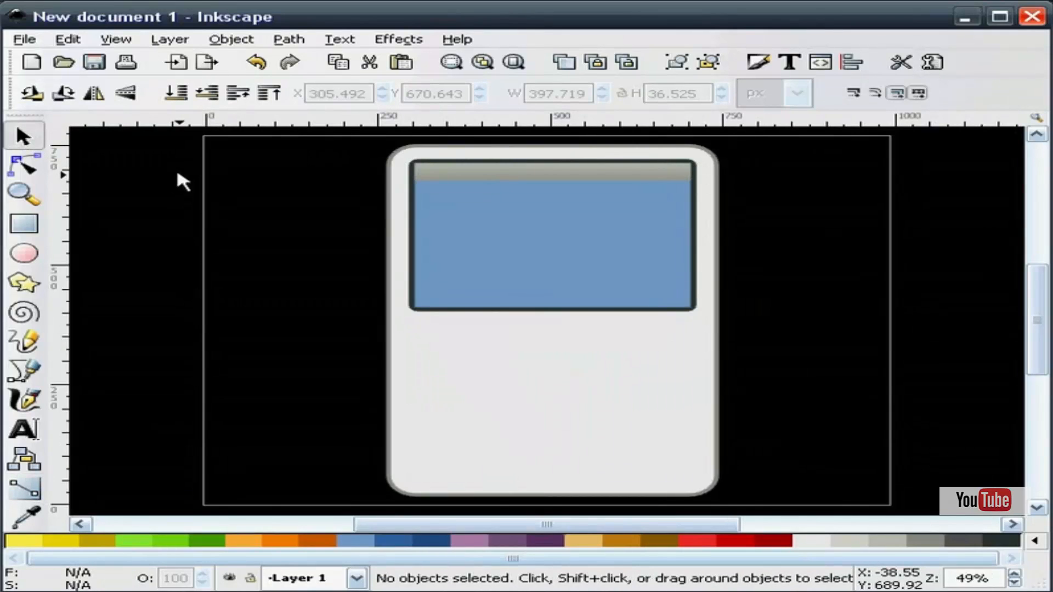
- Fill the blue screen rectangle with light grey
click(541, 236)
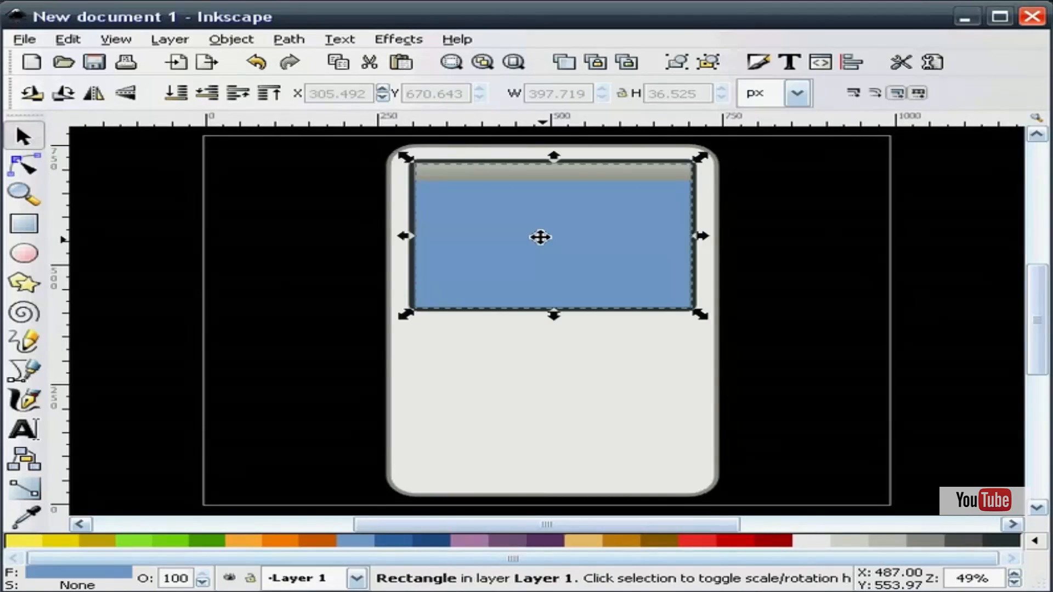
click(821, 221)
click(613, 242)
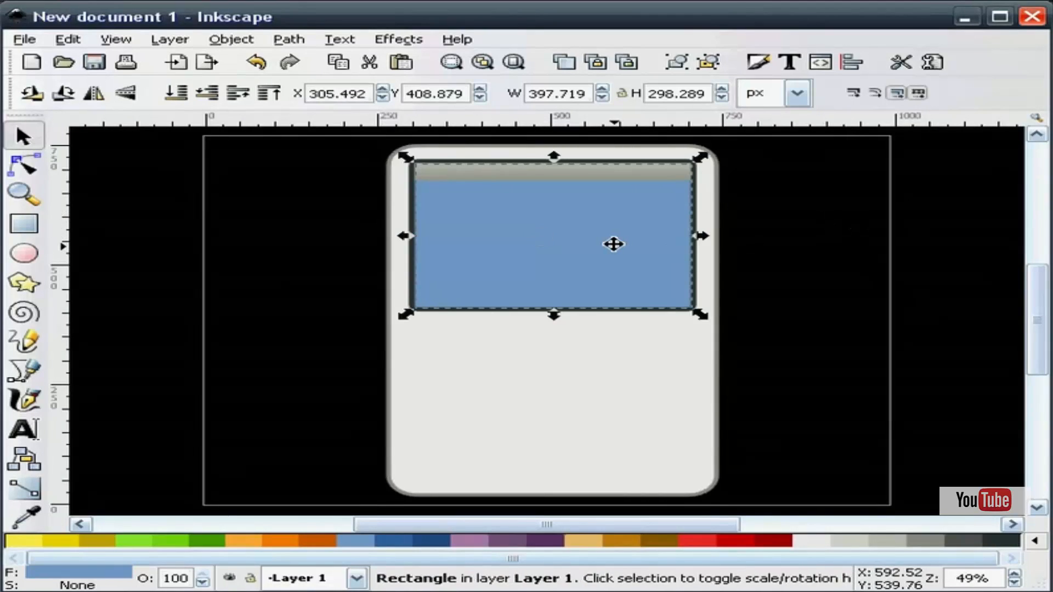
click(828, 542)
click(867, 371)
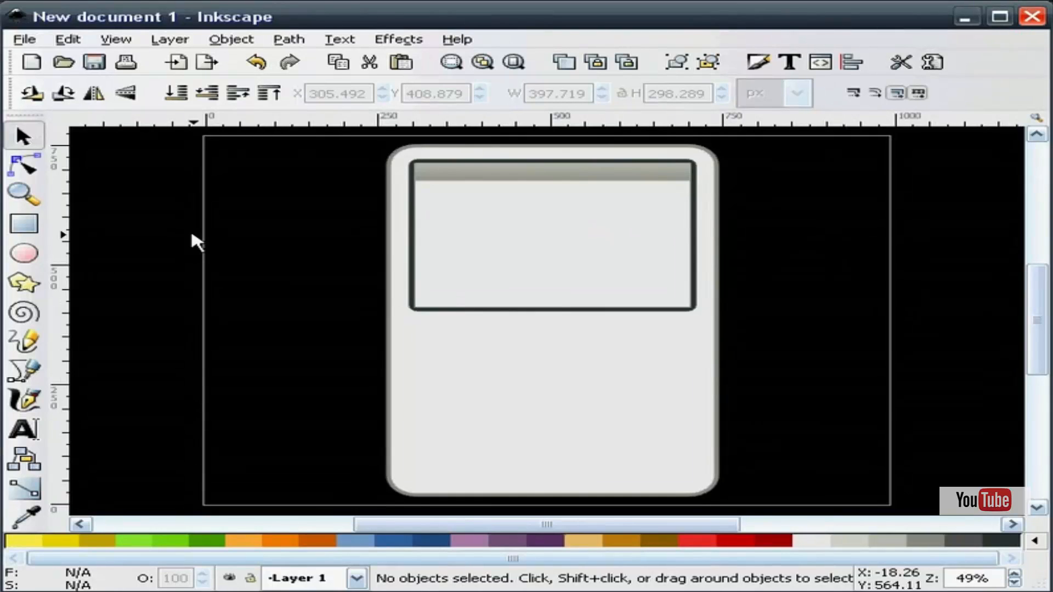
- Add the text "iPod" inside the screen, below the grey strip
click(24, 430)
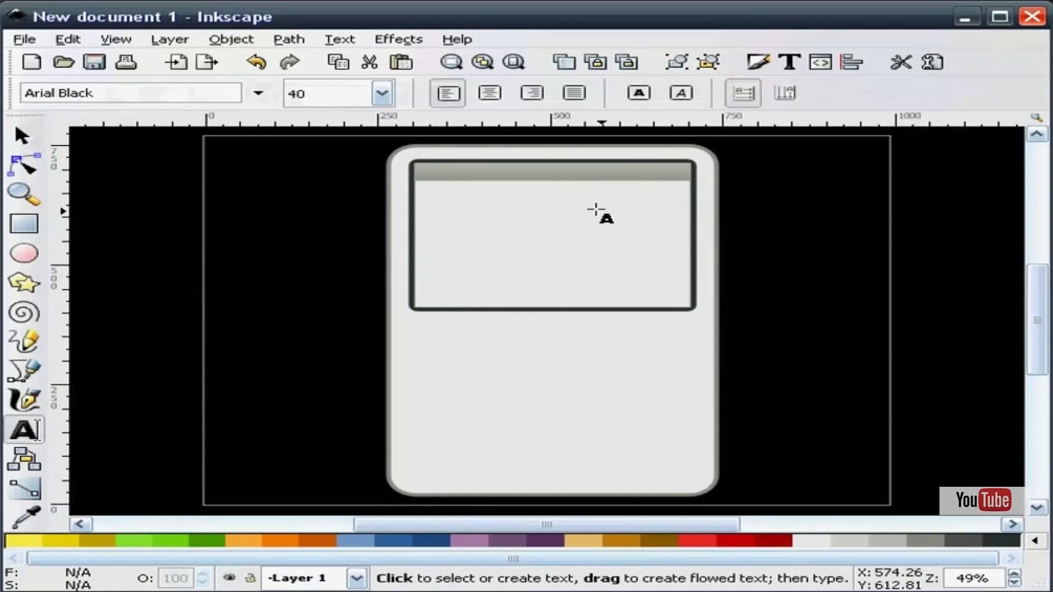
click(494, 229)
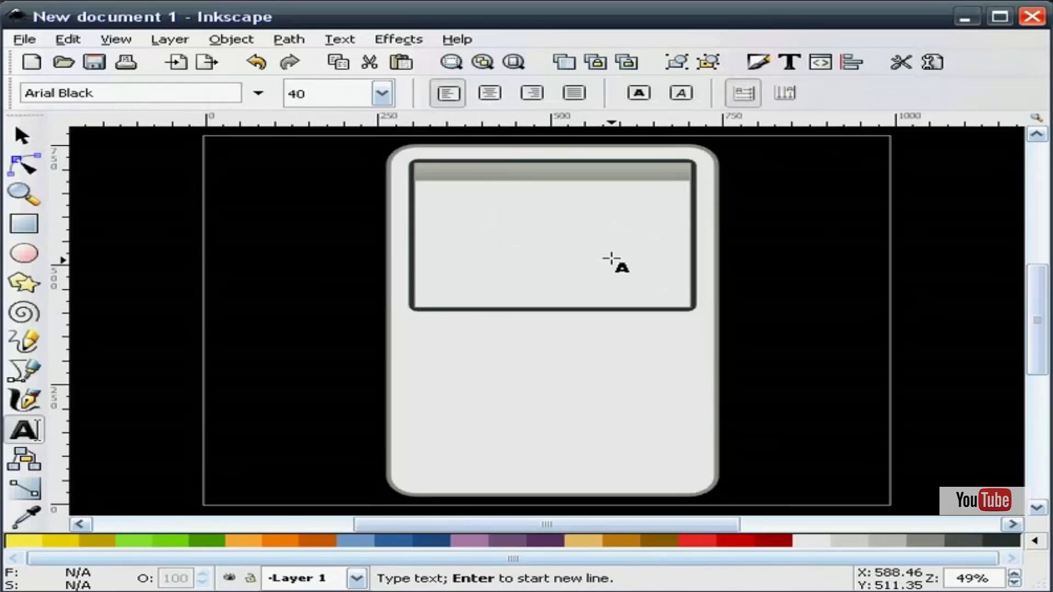
text(iPod)
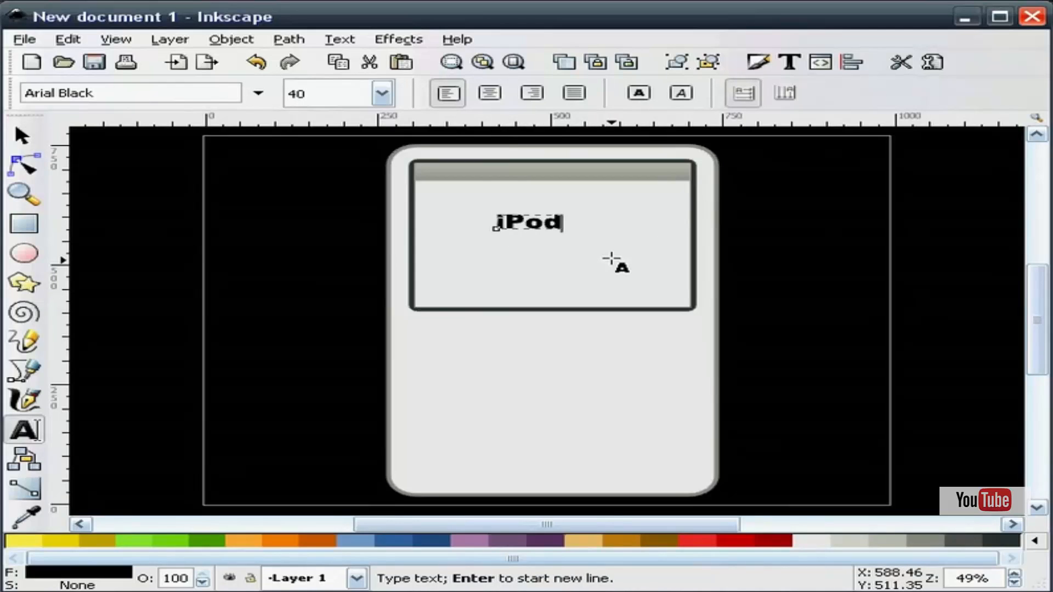
- Set the "iPod" text's font to Segoe UI Bold
click(790, 64)
drag(691, 27, 741, 66)
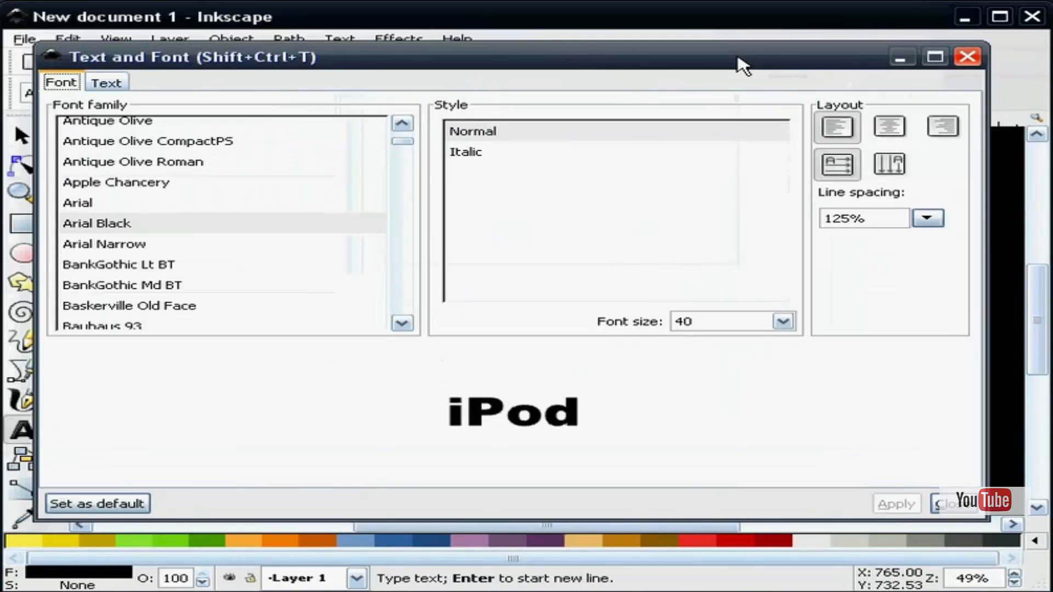
click(99, 245)
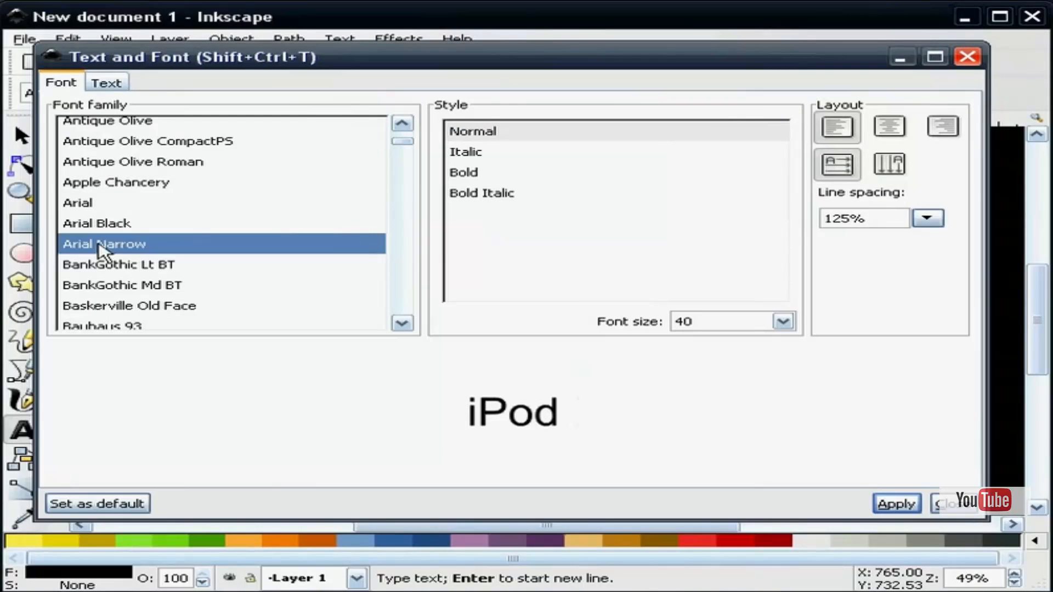
text(s)
click(404, 325)
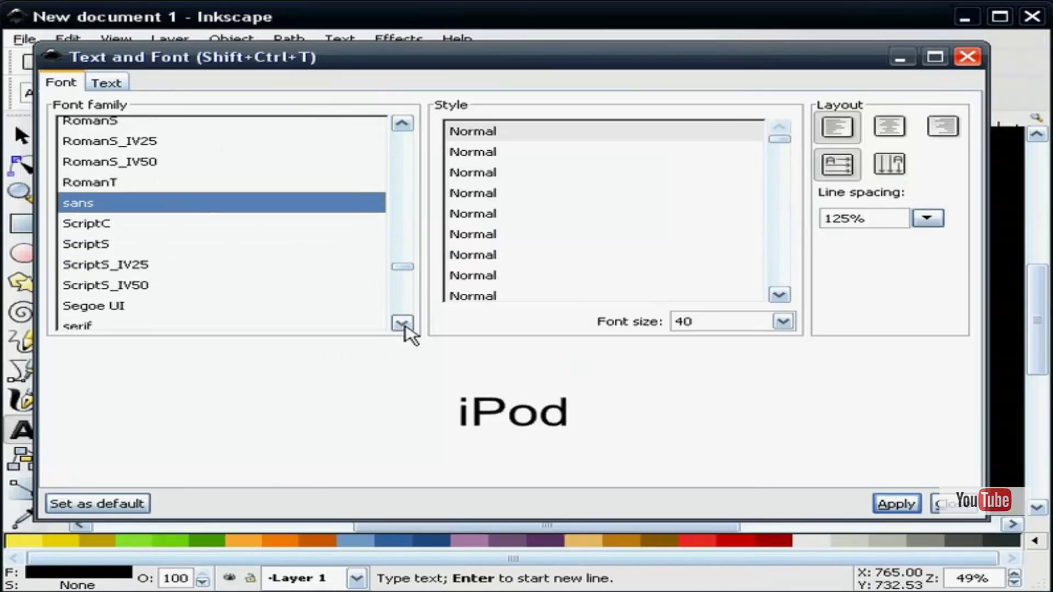
click(114, 307)
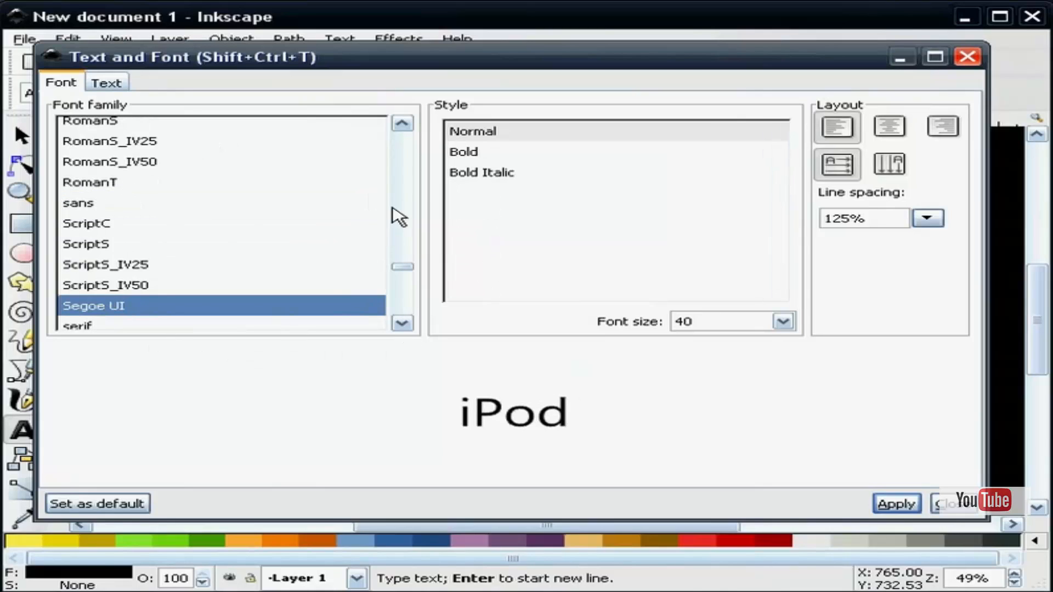
click(464, 155)
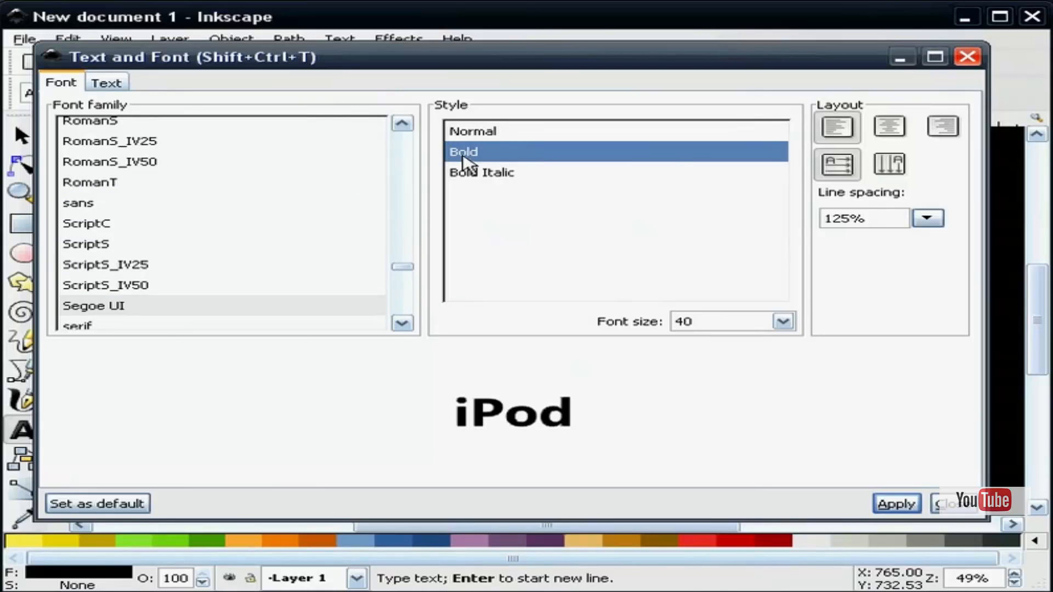
click(897, 503)
click(944, 504)
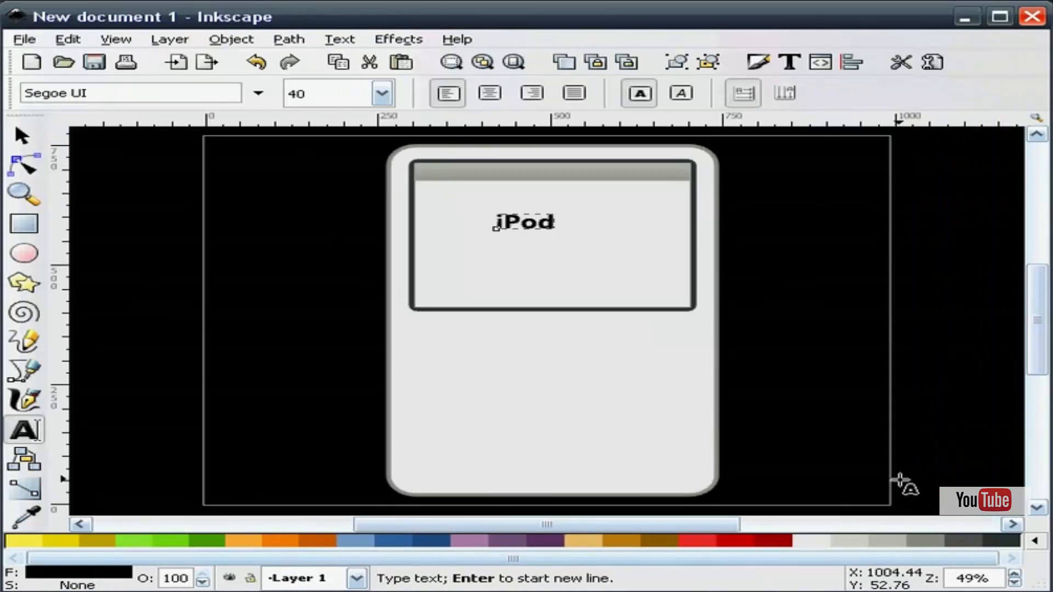
- Set the "iPod" text's font size to 24 and deselect it
click(384, 99)
click(328, 394)
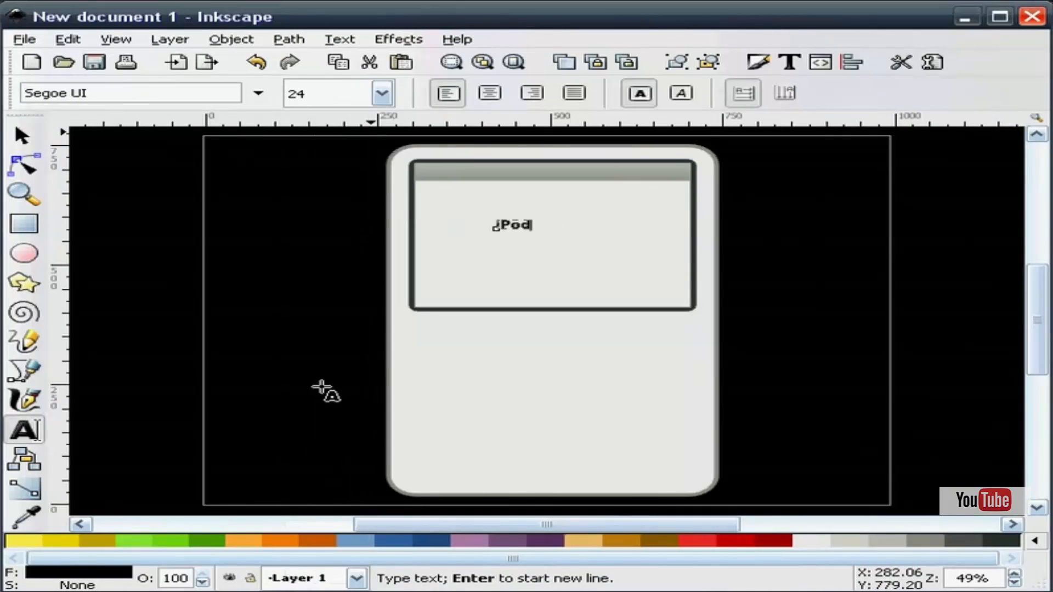
click(22, 135)
key(Escape)
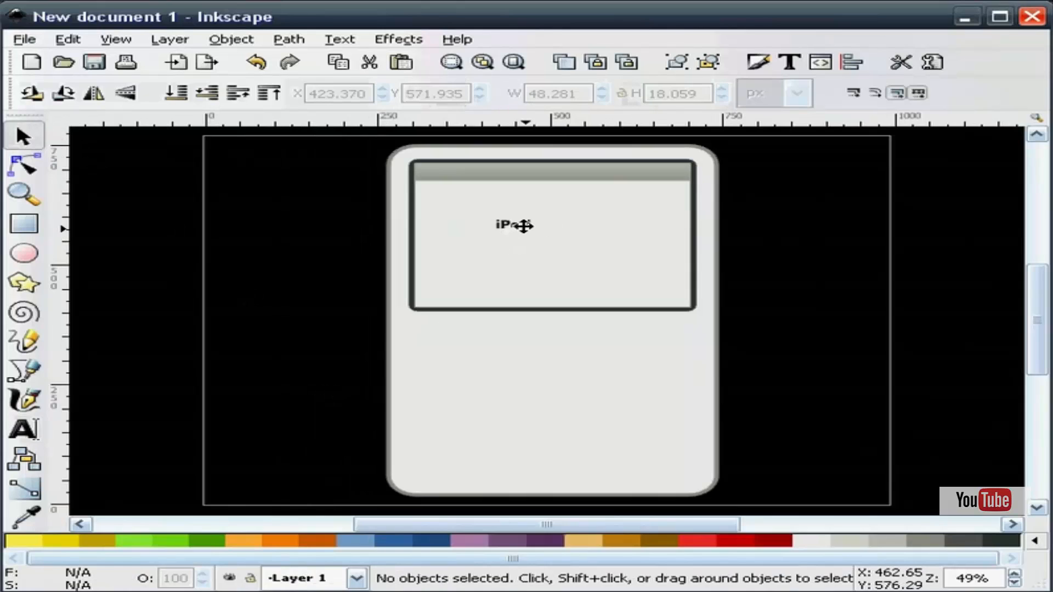
- Centre the "iPod" text horizontally and vertically on the gradient title bar, aligned relative to the last selected object, and deselect
click(515, 225)
shift+click(579, 177)
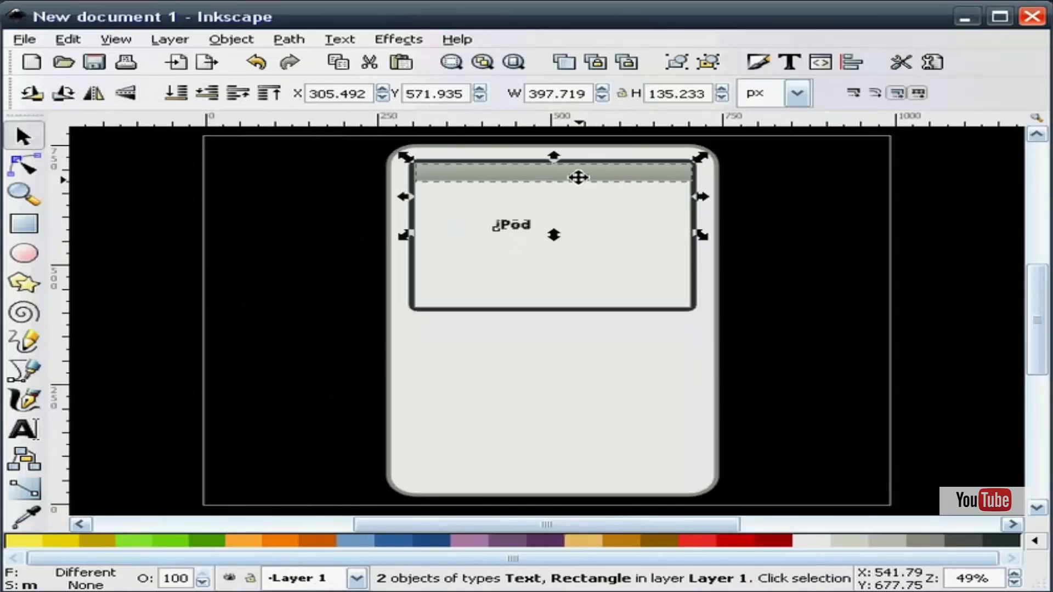
click(851, 62)
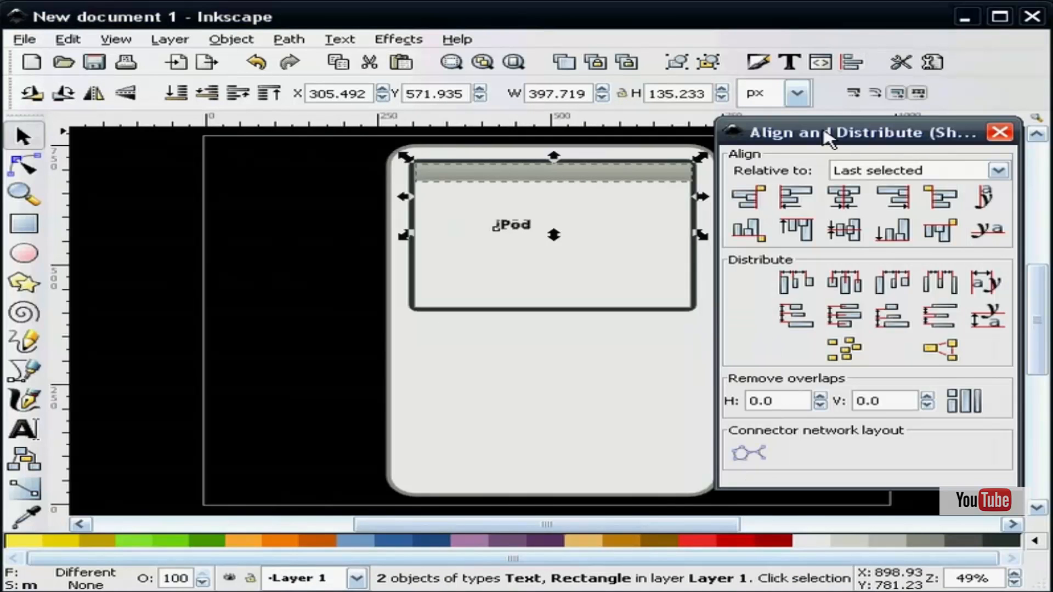
click(852, 228)
click(851, 231)
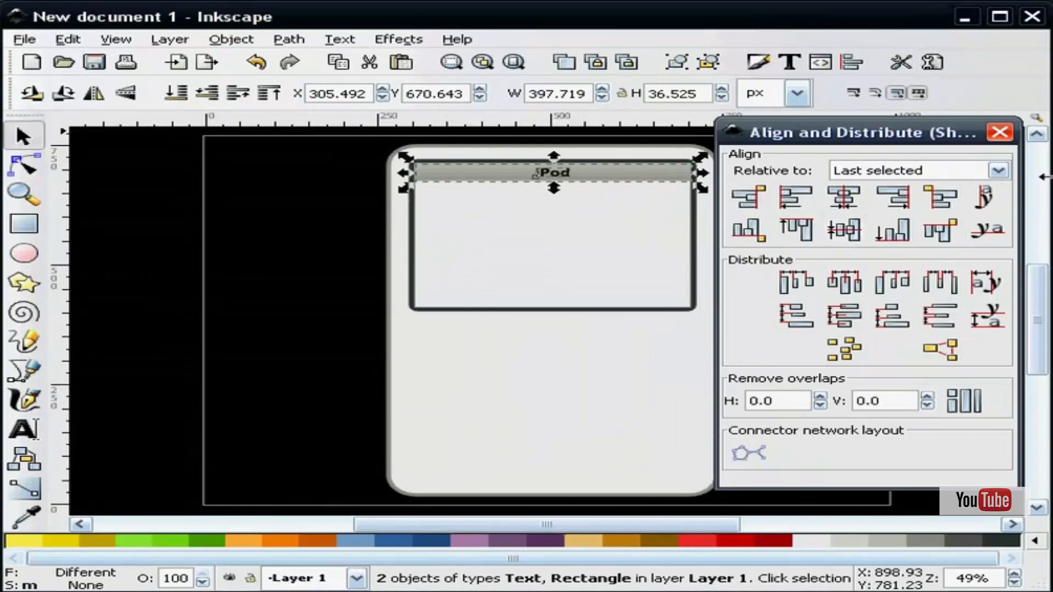
click(1000, 132)
click(938, 257)
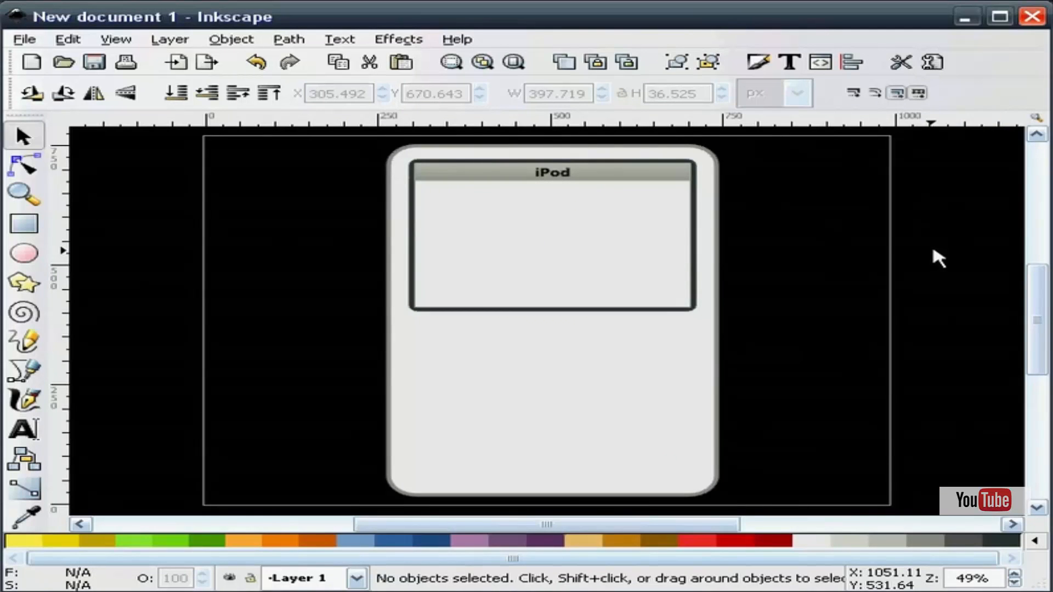
- Duplicate the "iPod" text on the title bar
right_click(553, 177)
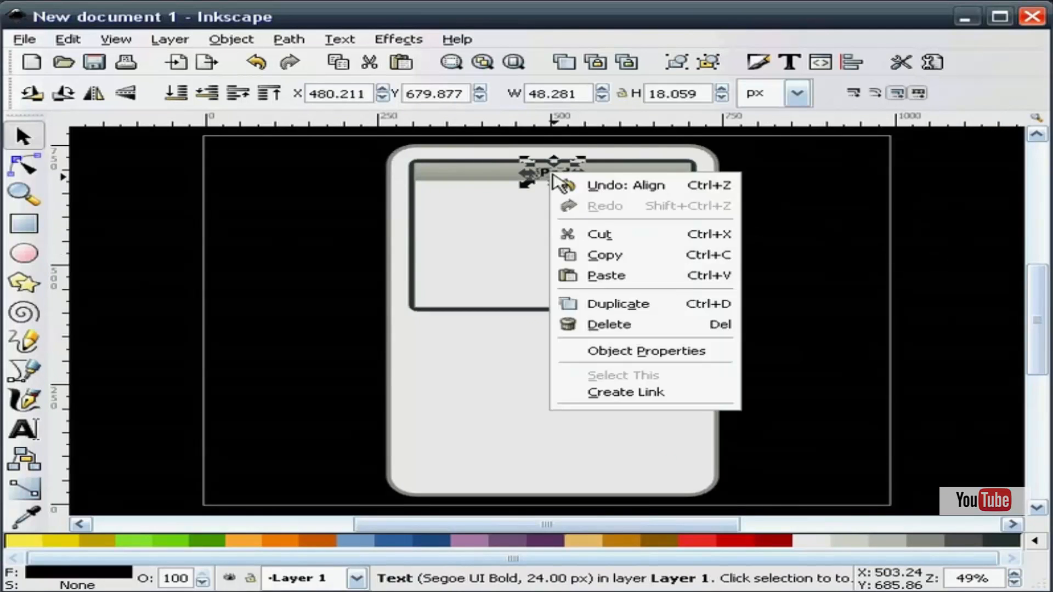
click(631, 305)
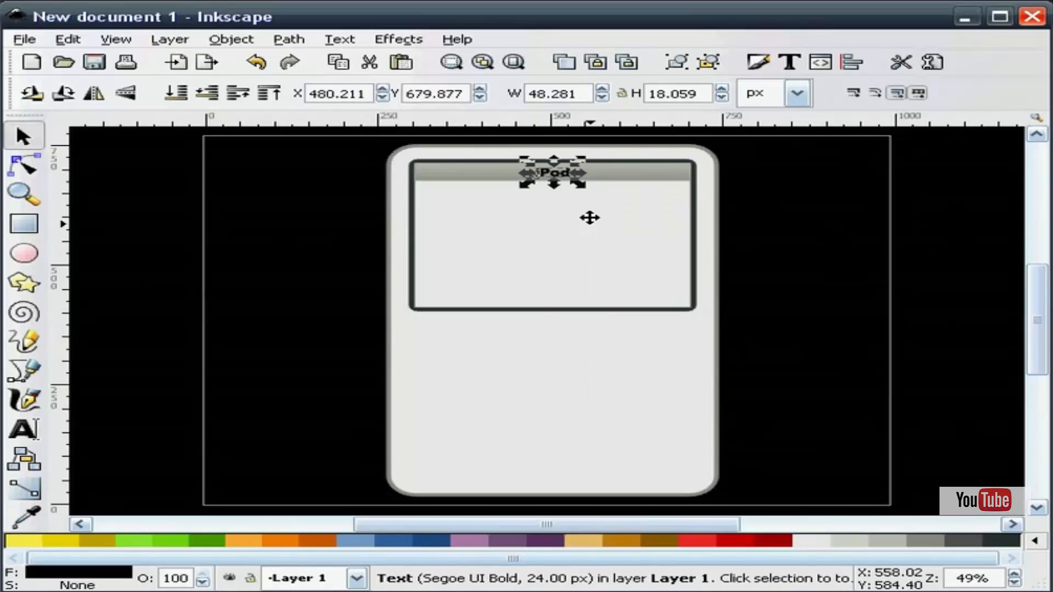
drag(548, 183, 532, 209)
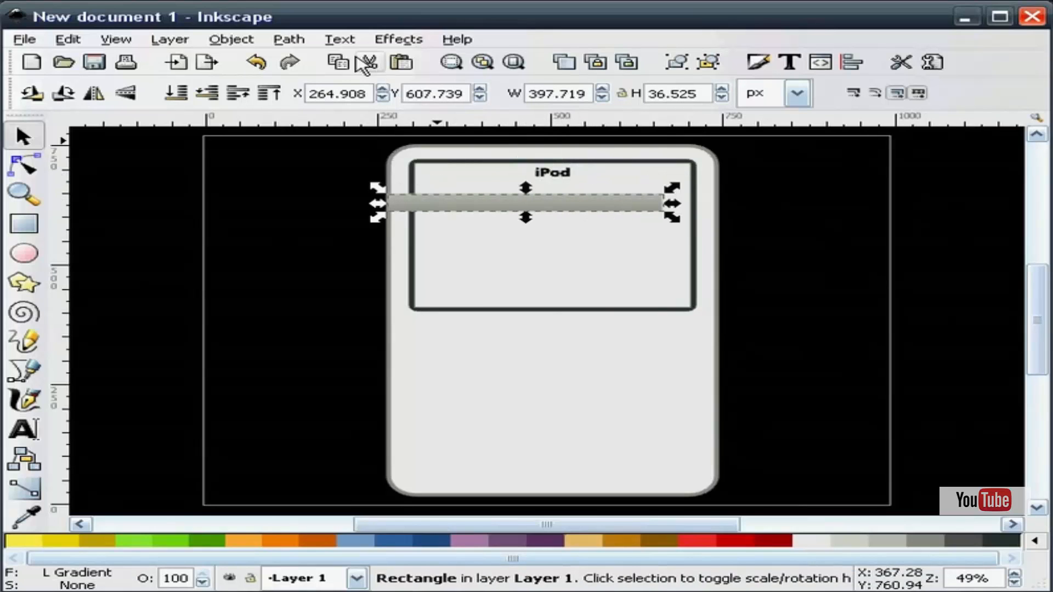
click(256, 62)
click(574, 220)
click(554, 173)
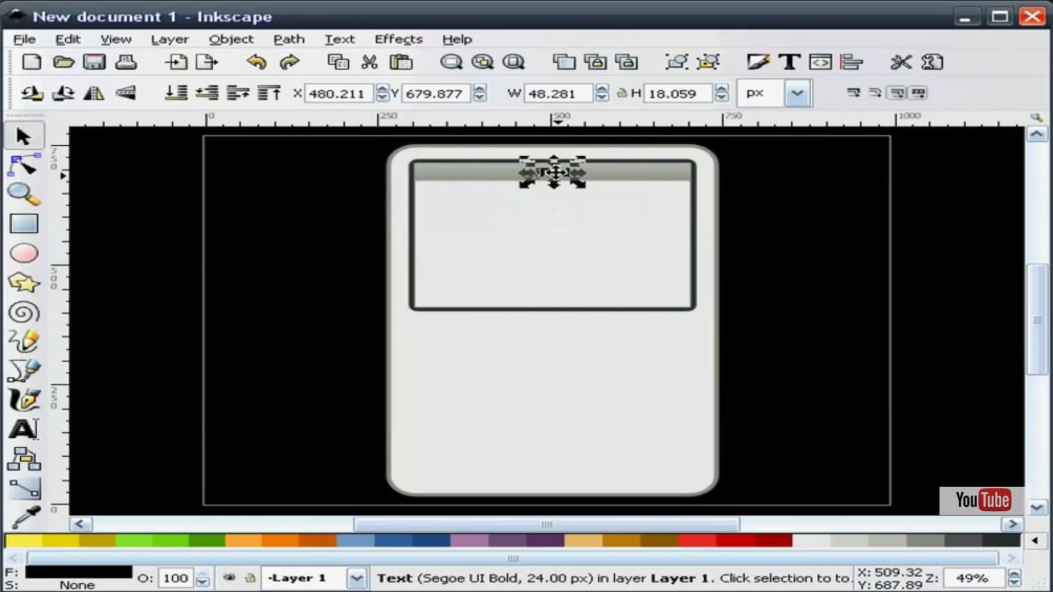
drag(554, 181, 537, 224)
click(256, 62)
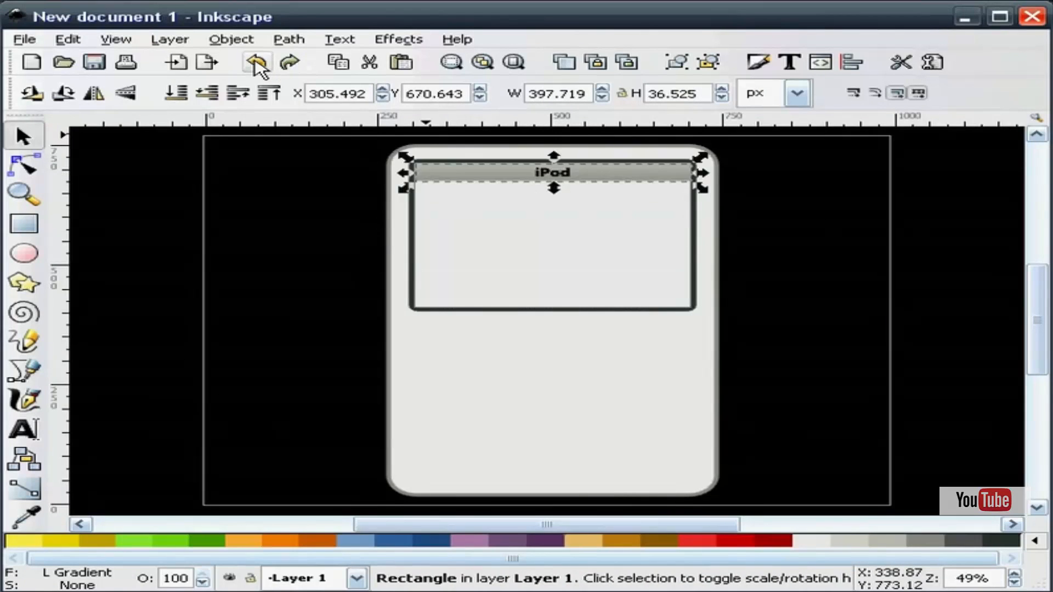
click(271, 146)
click(562, 171)
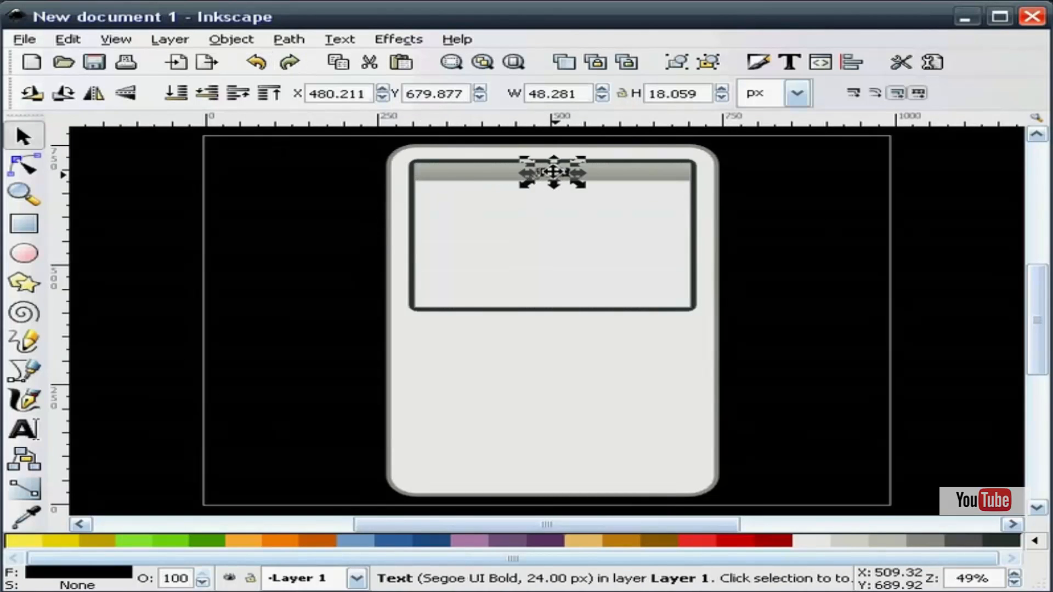
drag(554, 179, 549, 204)
click(257, 62)
click(240, 164)
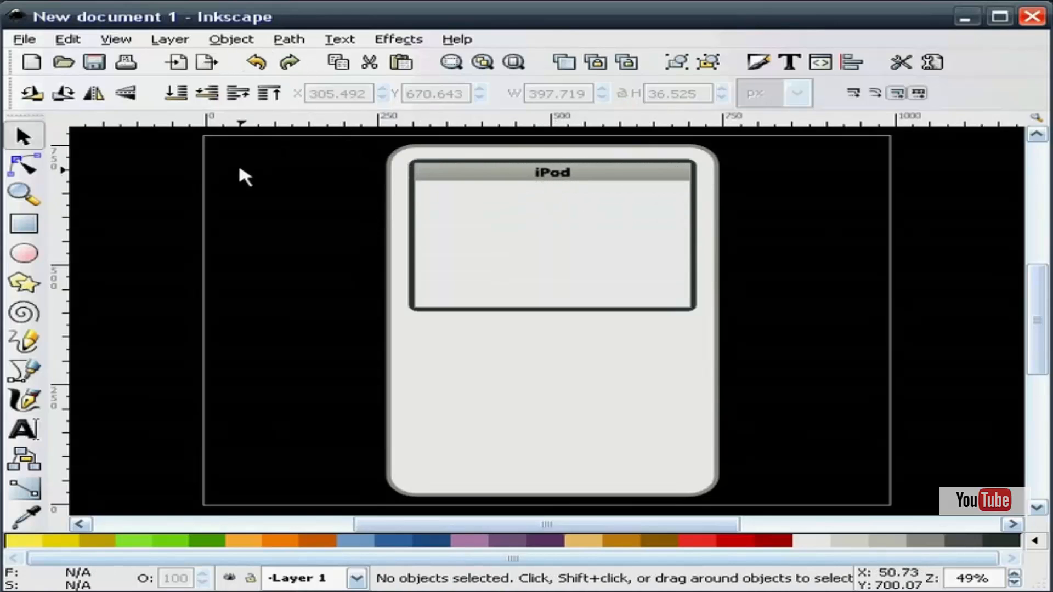
- Move the duplicated "iPod" text off the title bar into the empty screen area below it
click(25, 196)
drag(286, 223, 719, 169)
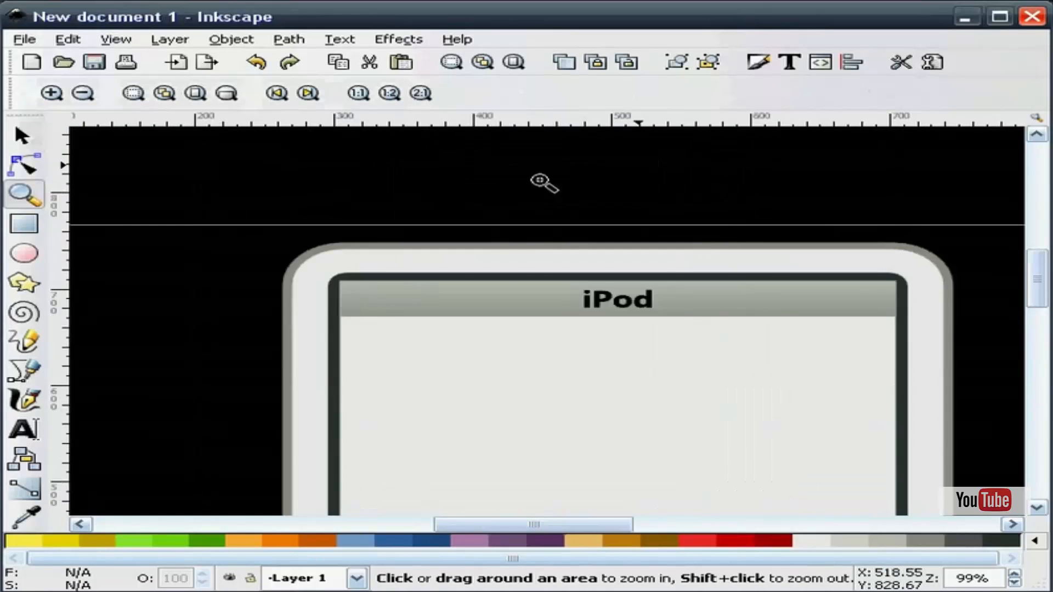
key(F1)
click(614, 302)
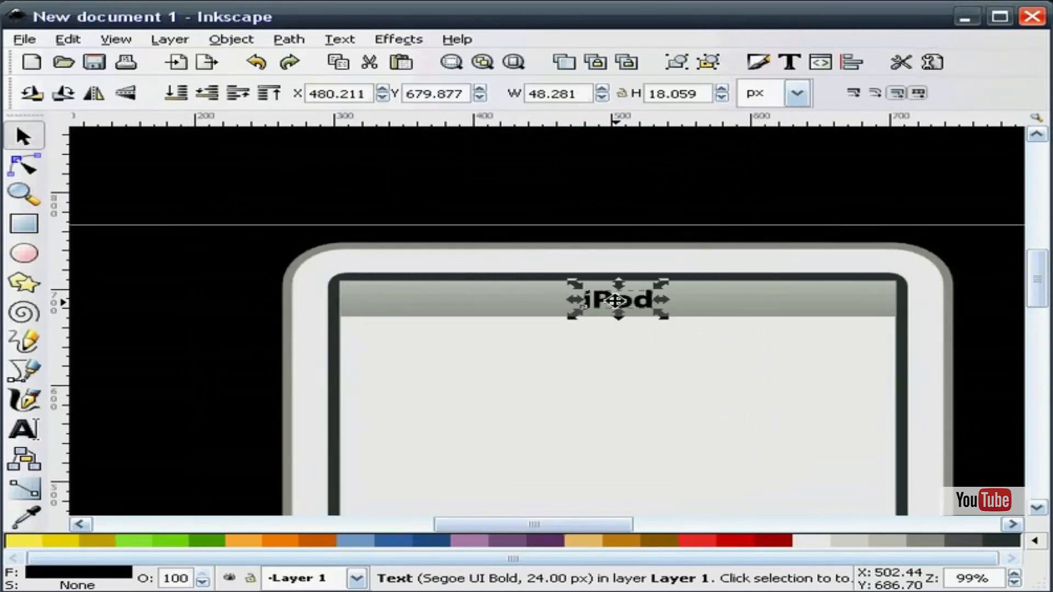
drag(614, 302, 502, 389)
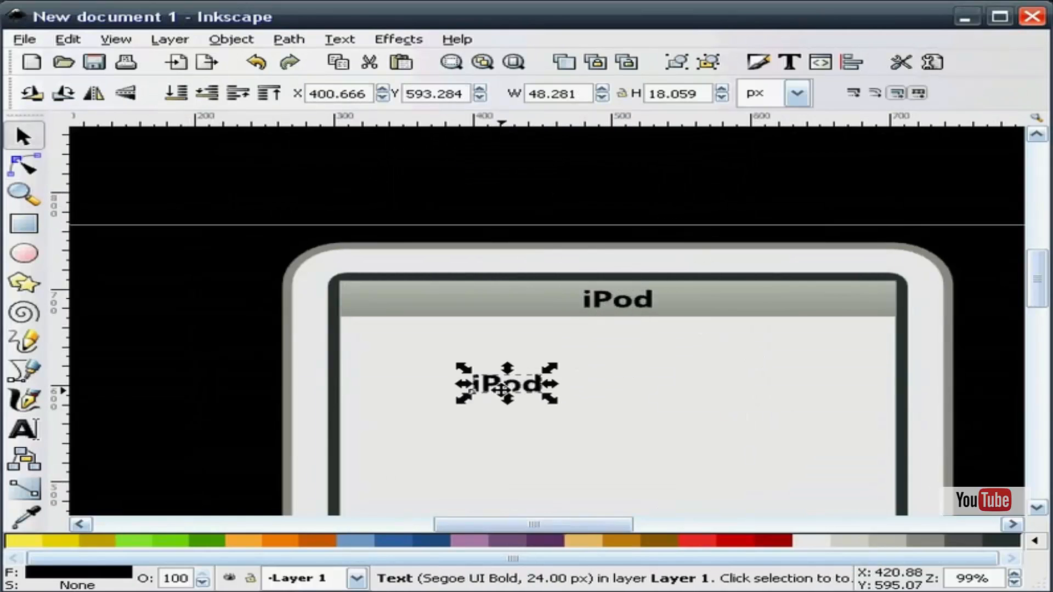
- Replace the duplicated text's content with six lines: Music, Photos, Videos, Extras, Settings, Shuffle Songs
click(790, 62)
click(56, 45)
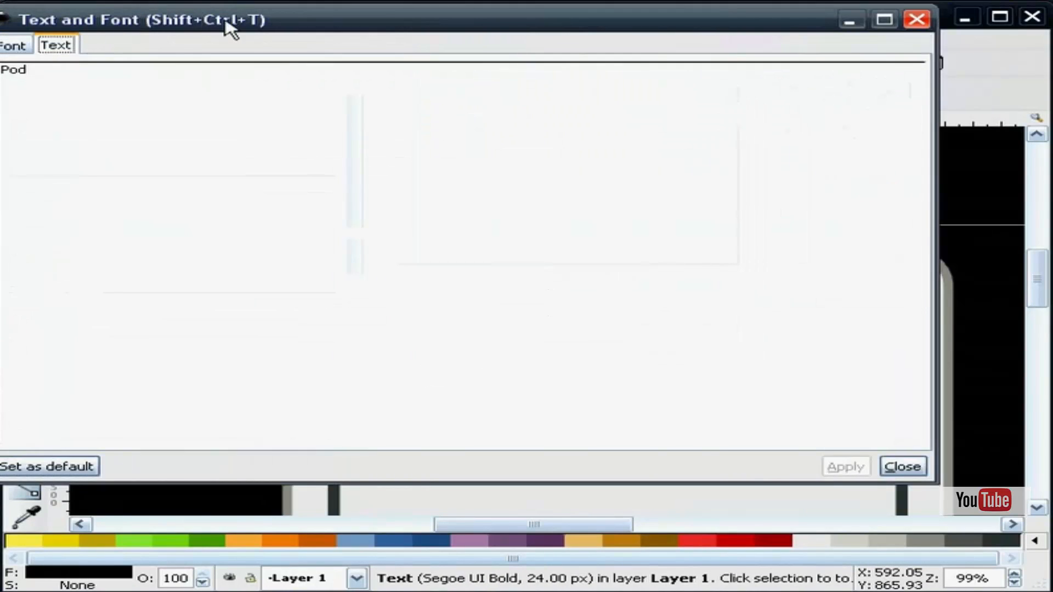
drag(230, 28, 280, 55)
drag(128, 99, 58, 101)
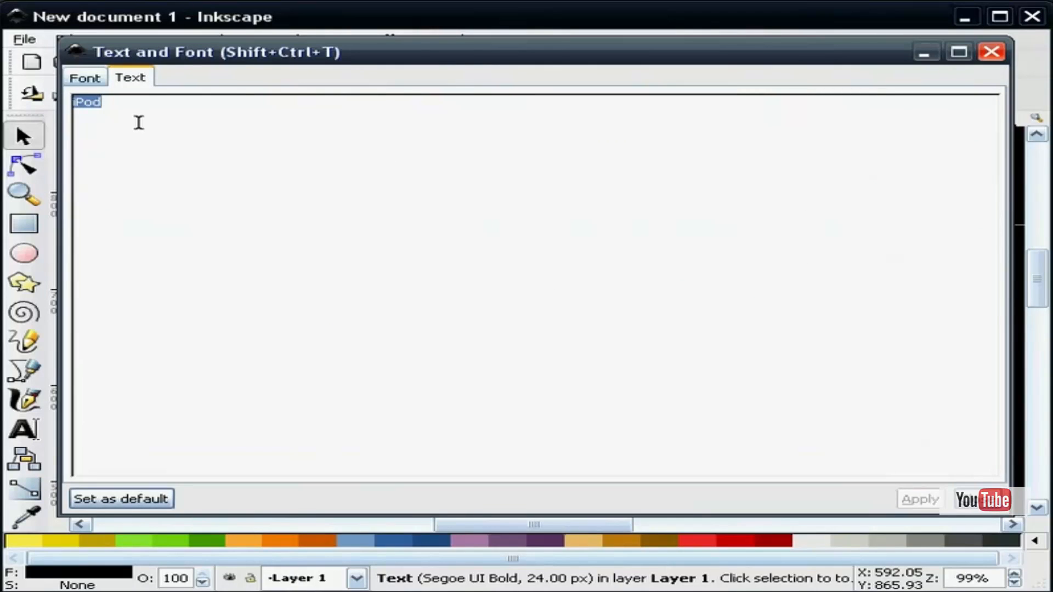
text(Music)
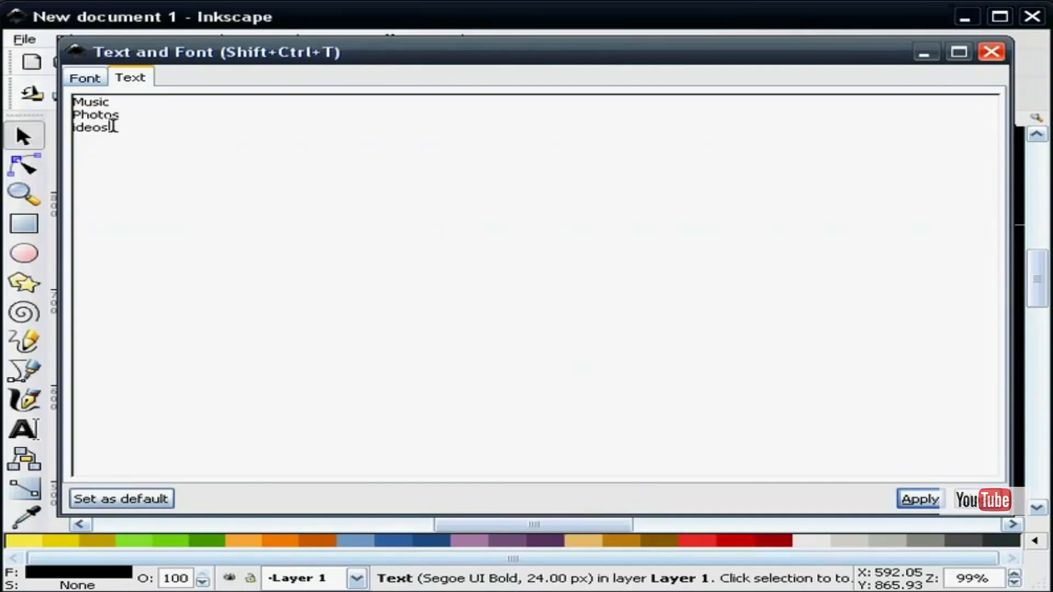
drag(112, 127, 60, 131)
text(V)
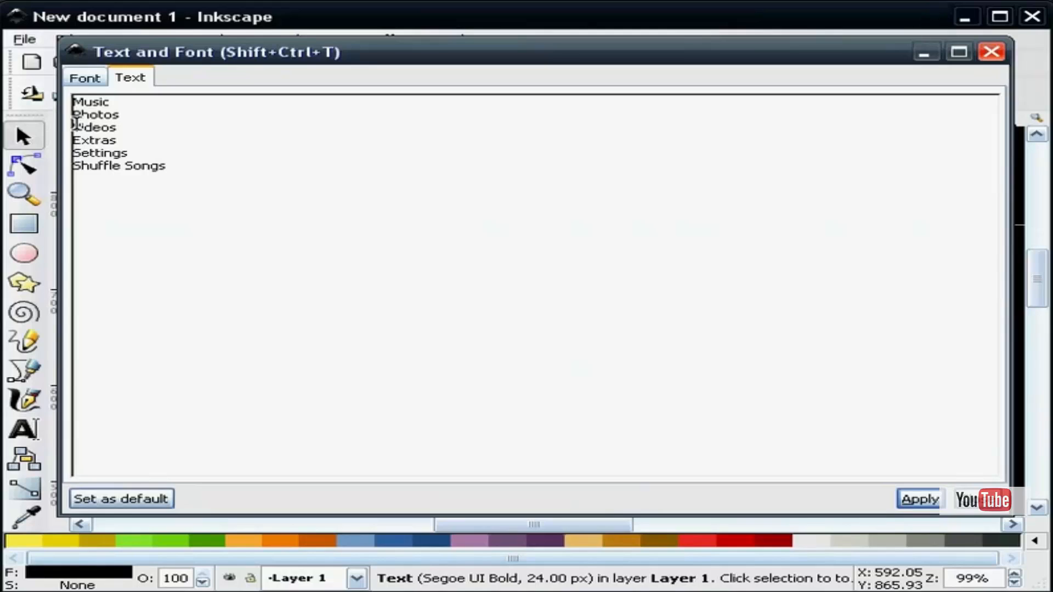
click(913, 498)
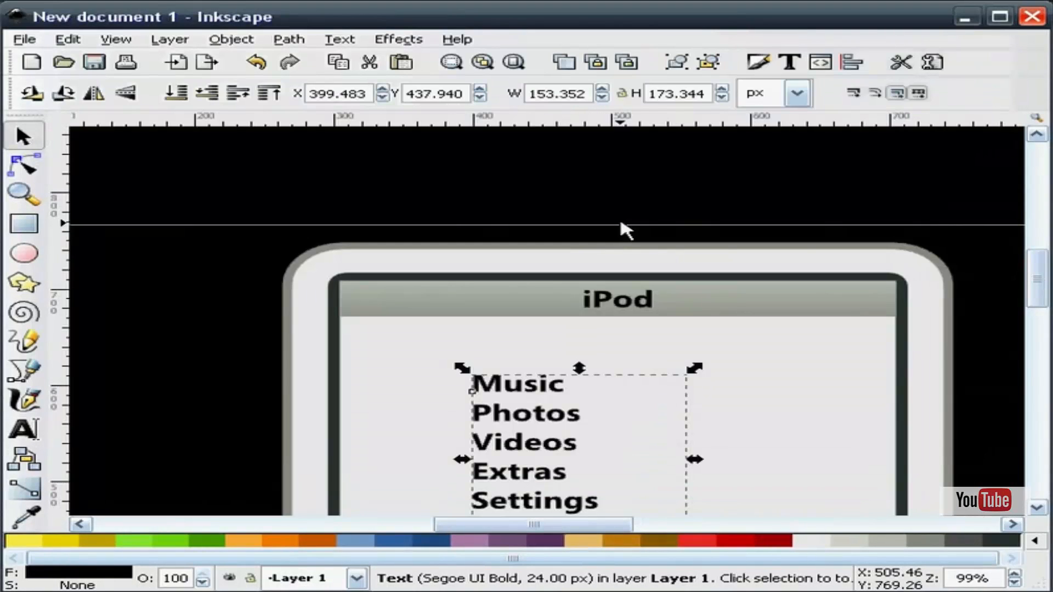
- Move the menu text to the upper-left corner of the screen area, just below the title bar, and deselect it
scroll(626, 257, down, 5)
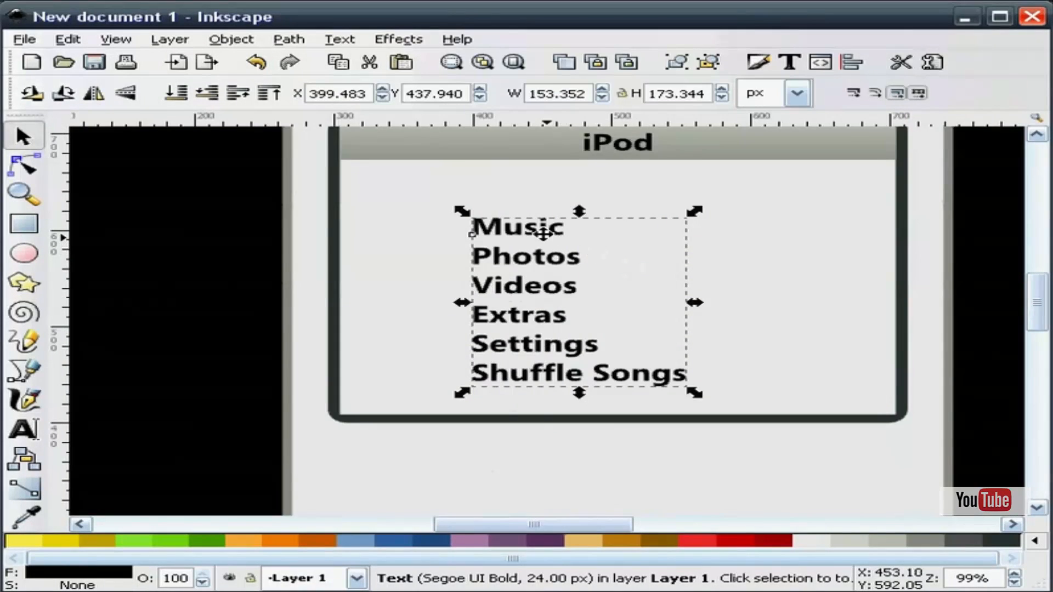
drag(541, 229, 417, 176)
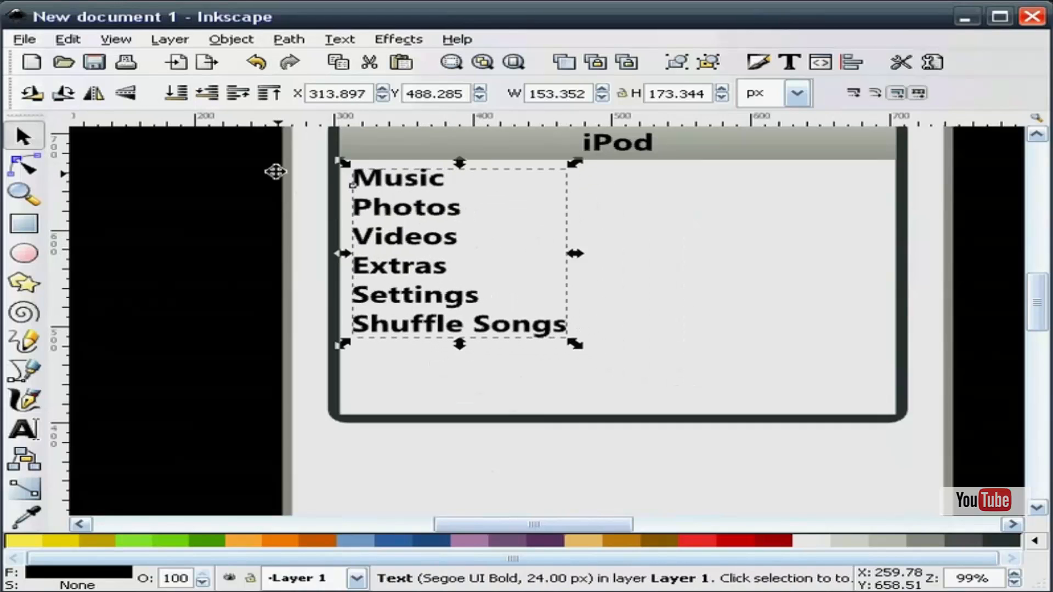
click(278, 172)
click(979, 309)
- Duplicate the gradient title bar rectangle and fill the copy with light blue
drag(1033, 299, 1031, 287)
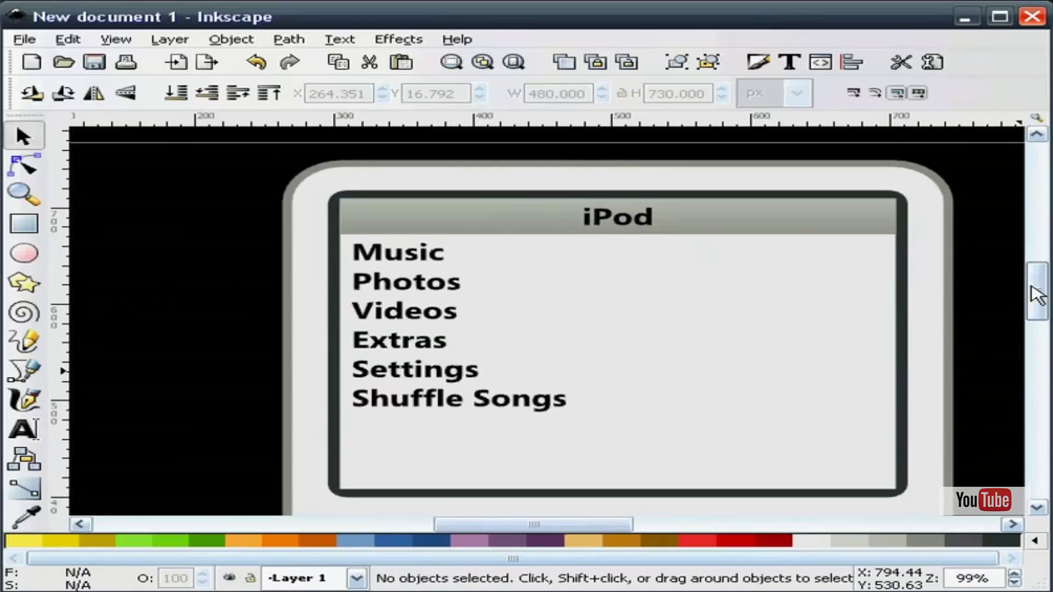
click(774, 226)
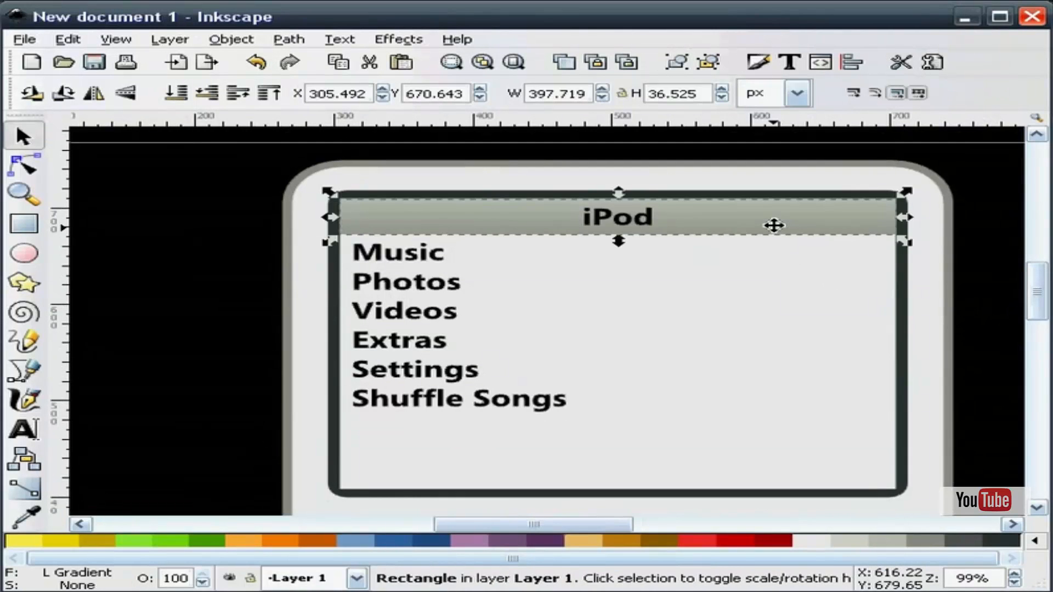
right_click(773, 225)
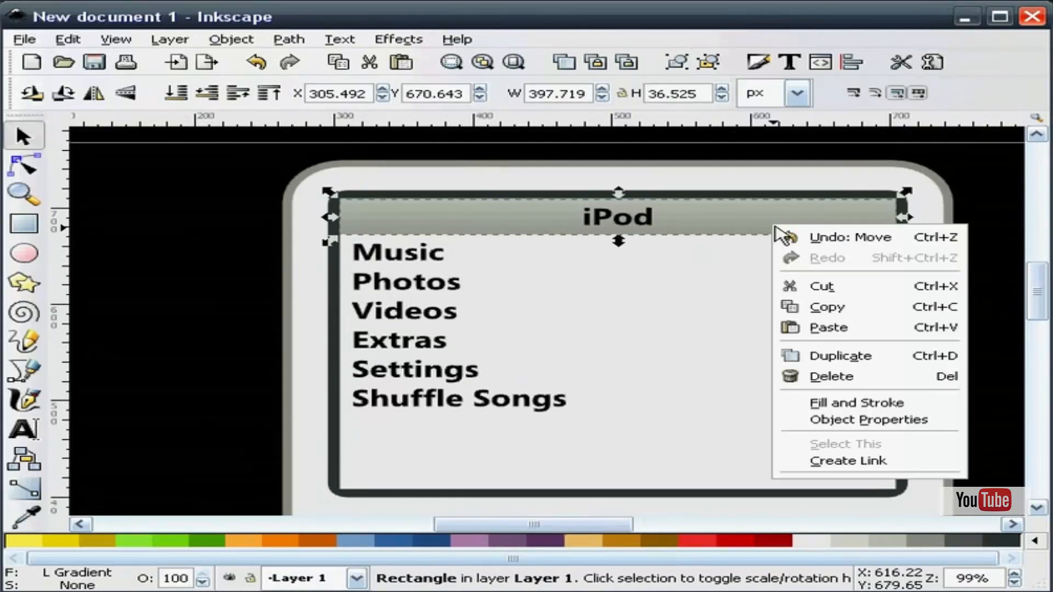
click(843, 357)
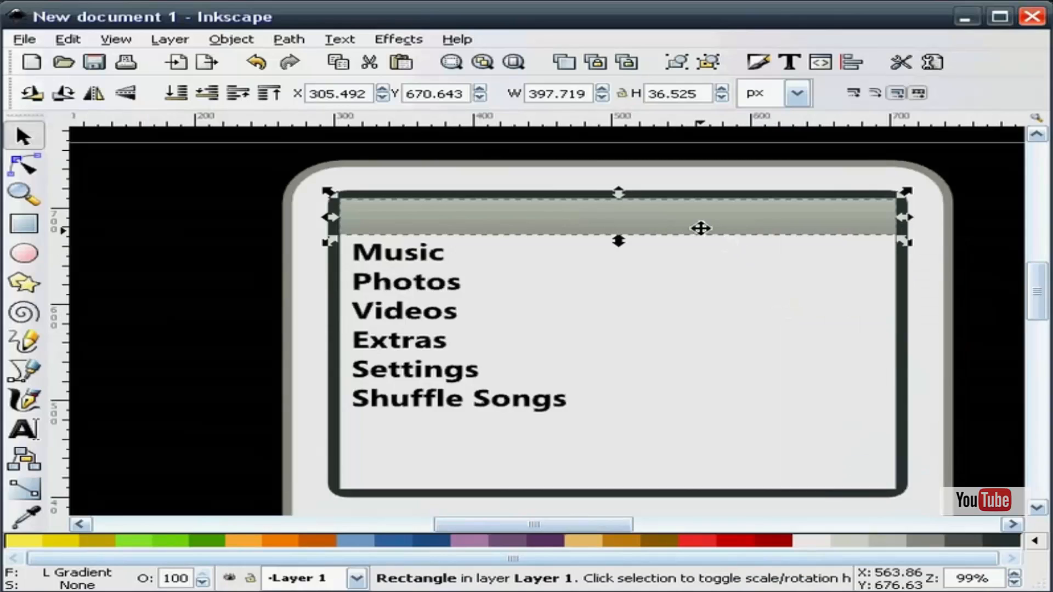
click(365, 546)
- Move the blue bar straight down over "Music" and align its top edge to the title bar's bottom edge
key(ctrl)
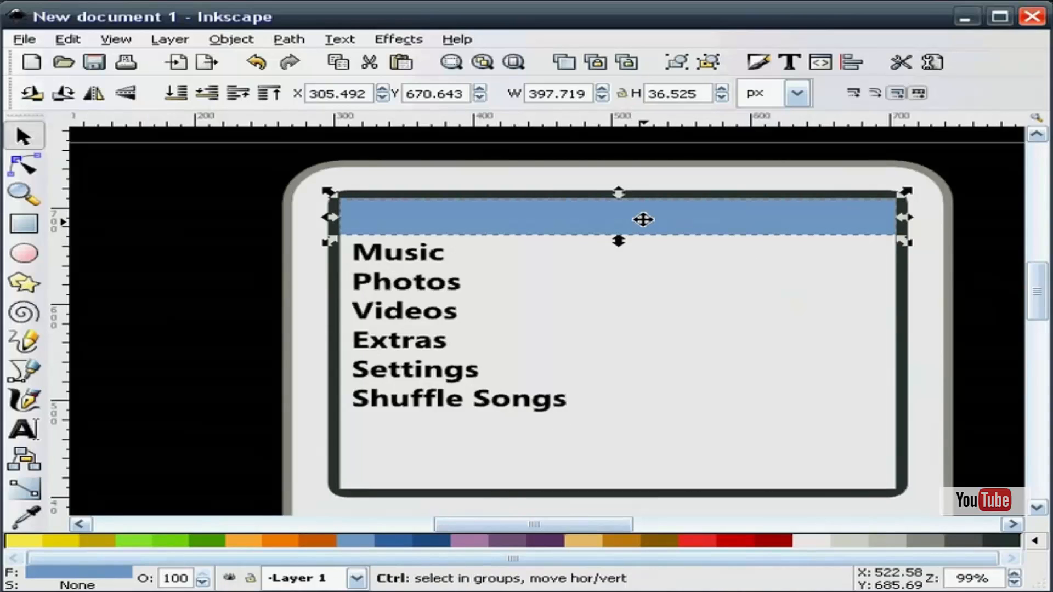
drag(643, 219, 643, 267)
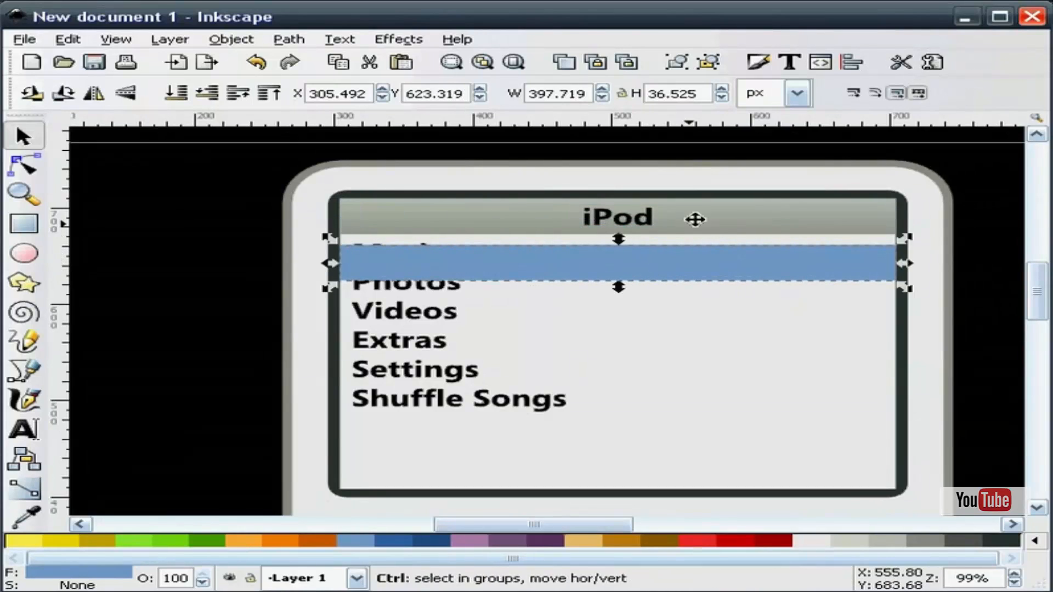
shift+click(710, 226)
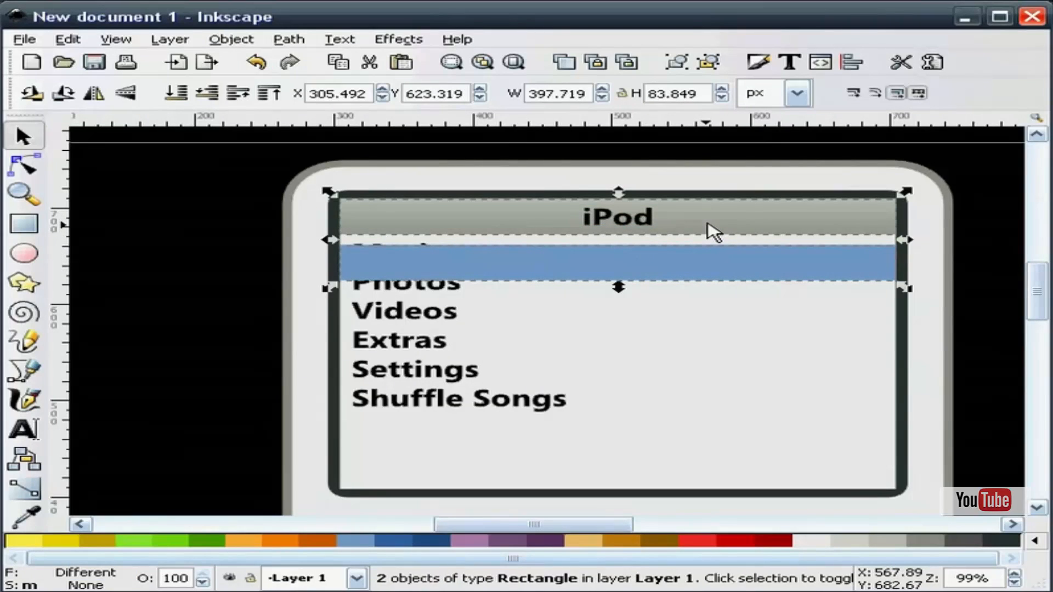
click(852, 64)
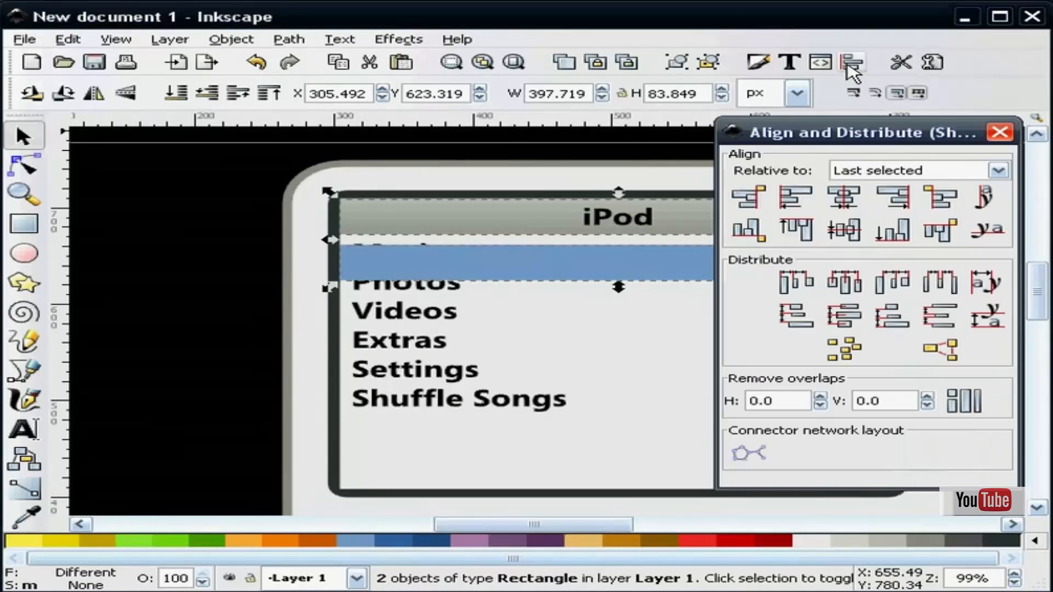
click(940, 230)
click(999, 132)
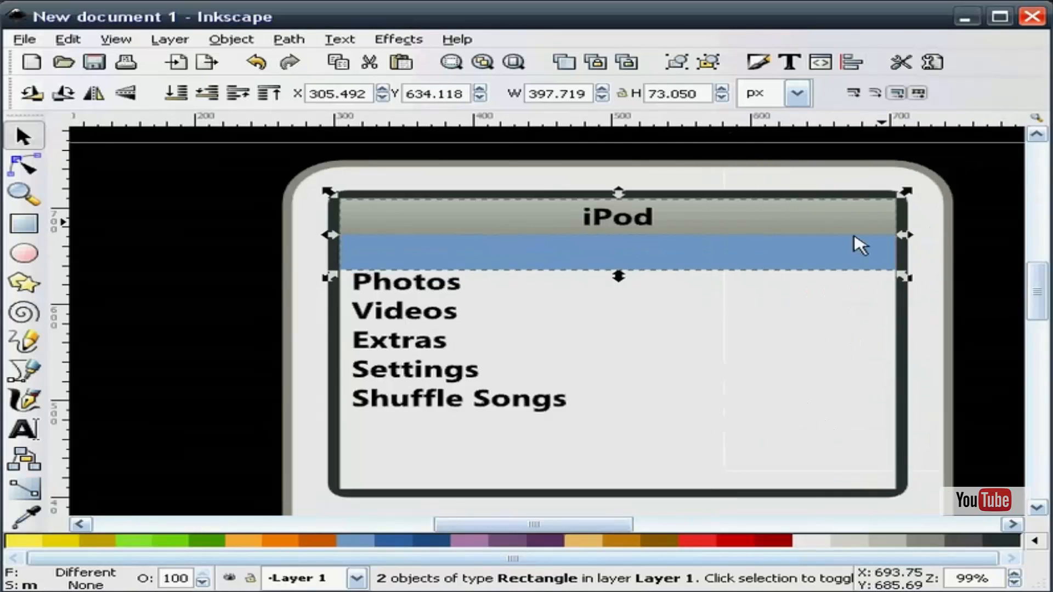
click(206, 94)
click(171, 202)
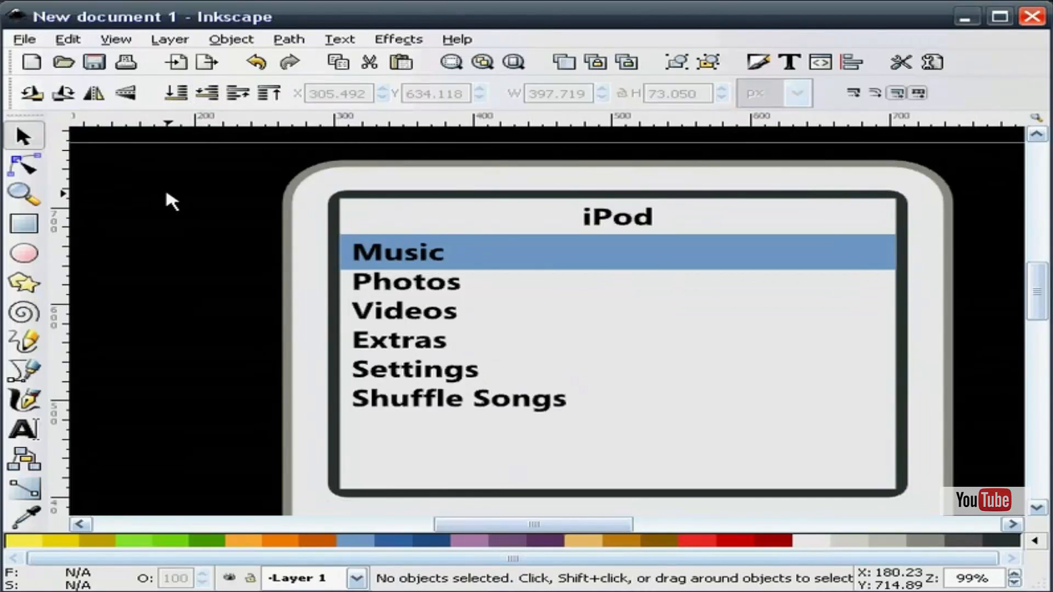
click(256, 63)
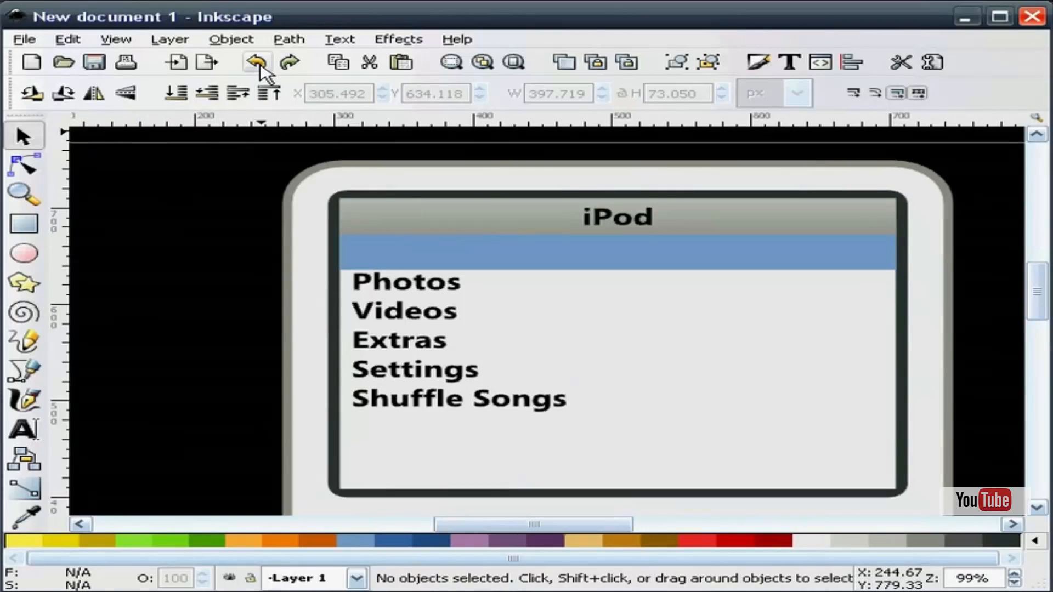
- Lower only the blue bar one step in the stacking order, behind the menu text, and deselect it
click(708, 255)
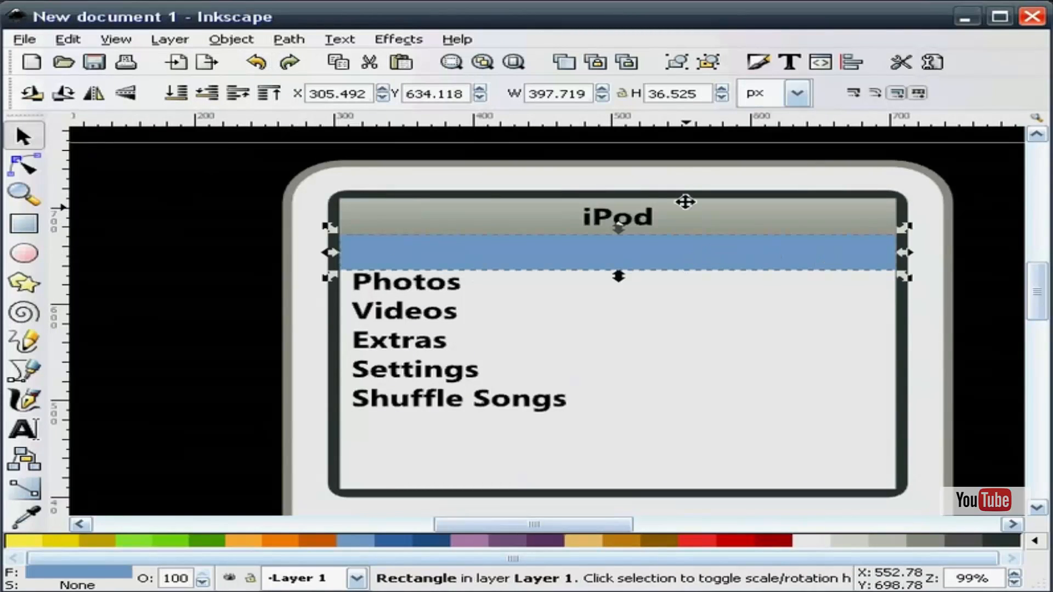
click(207, 93)
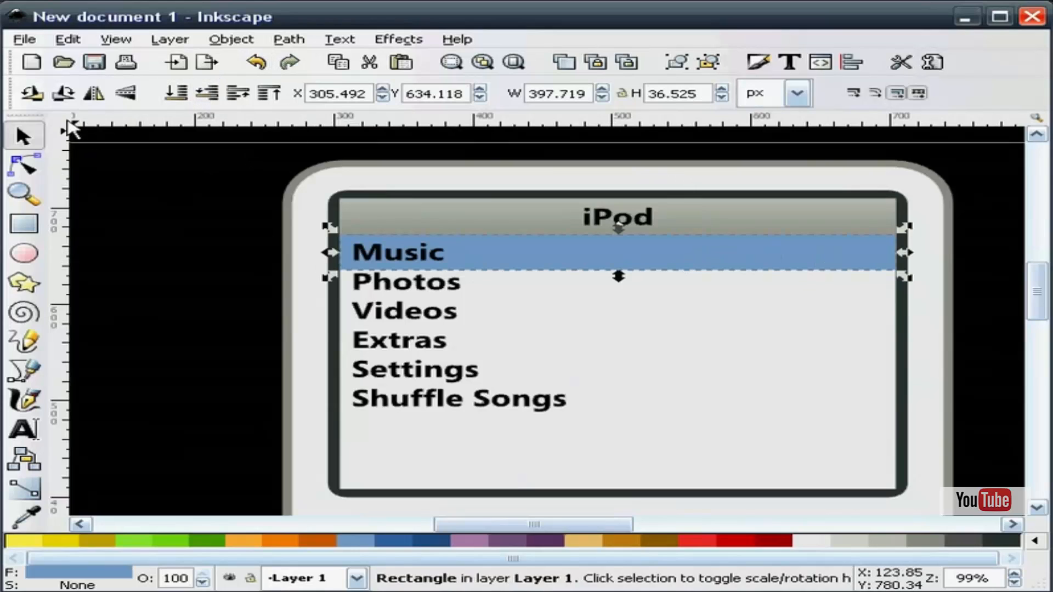
click(151, 206)
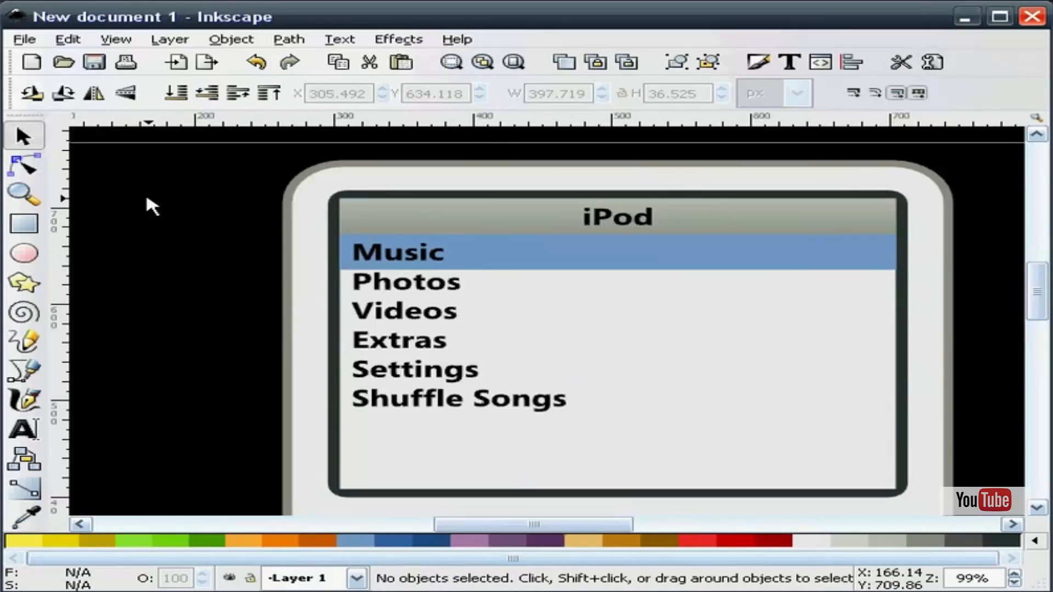
- Duplicate the menu text and move the copy straight across to the right side of the screen area
right_click(421, 285)
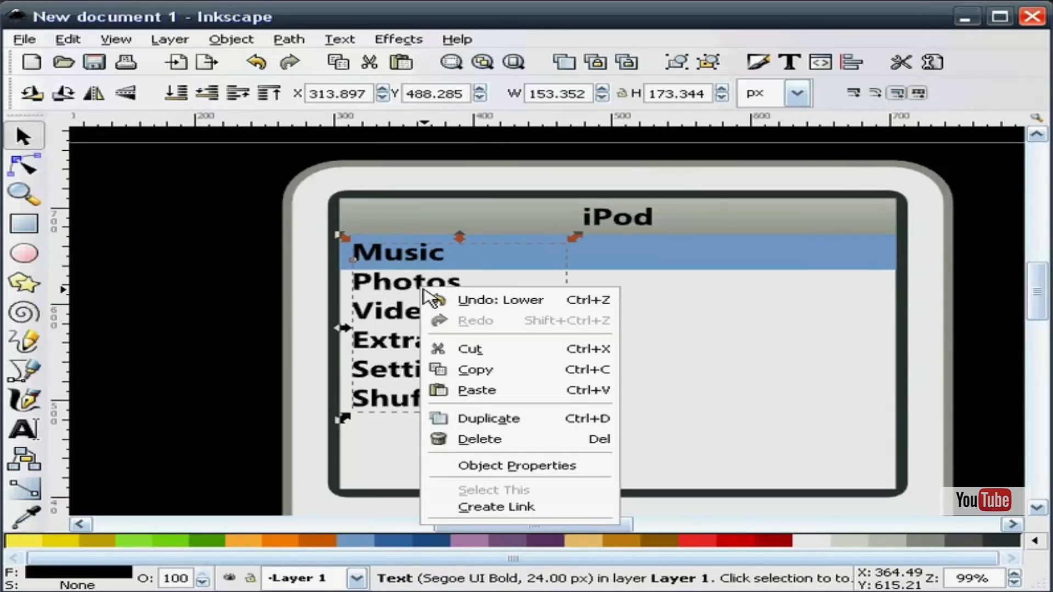
click(510, 420)
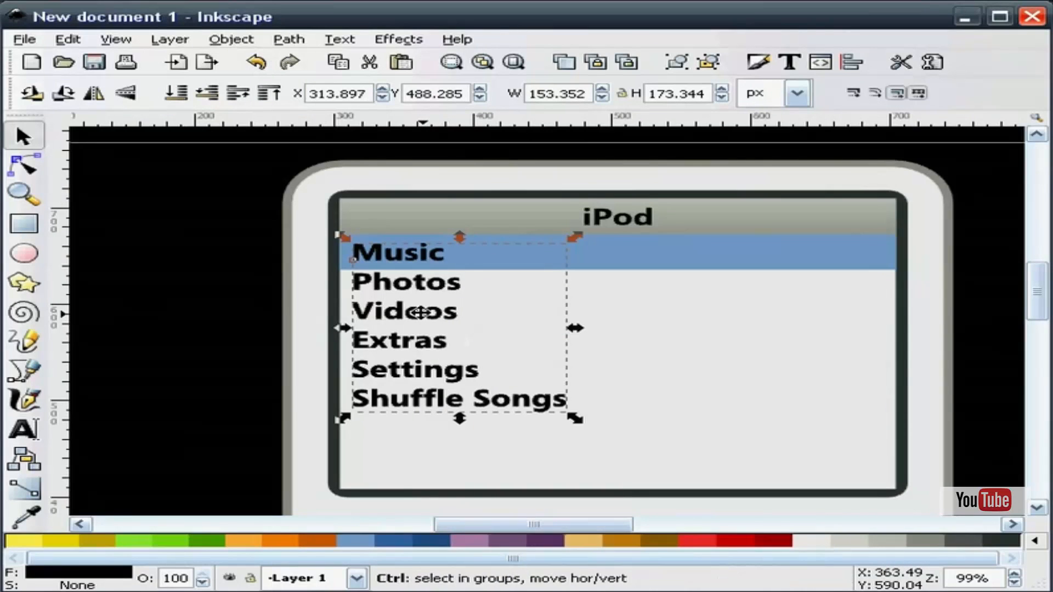
drag(421, 312, 696, 329)
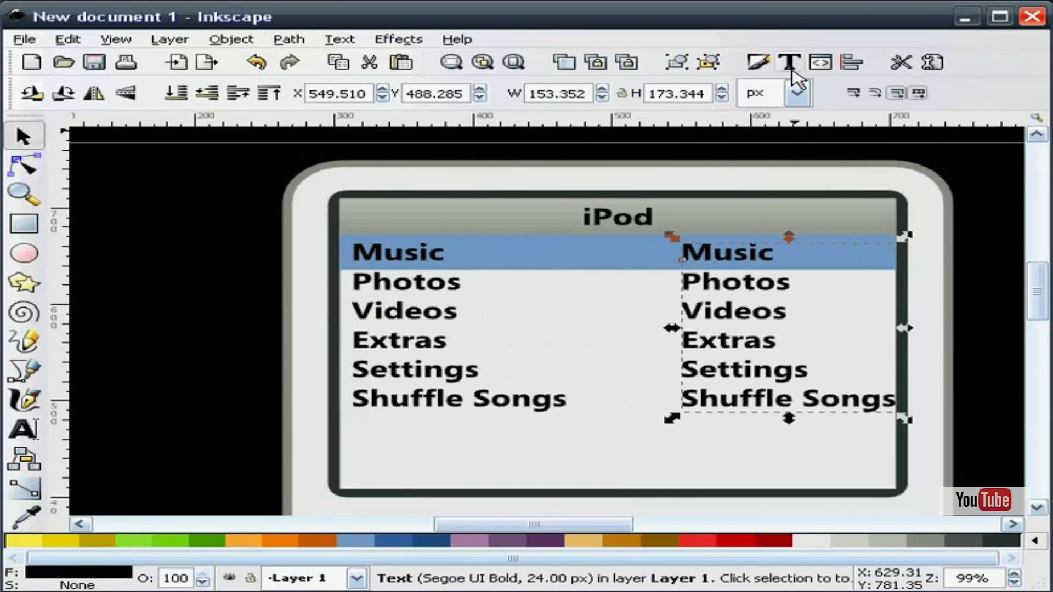
- Replace the copied text with five lines of ">" and shift the column near the screen's right edge, beside the menu items
click(790, 66)
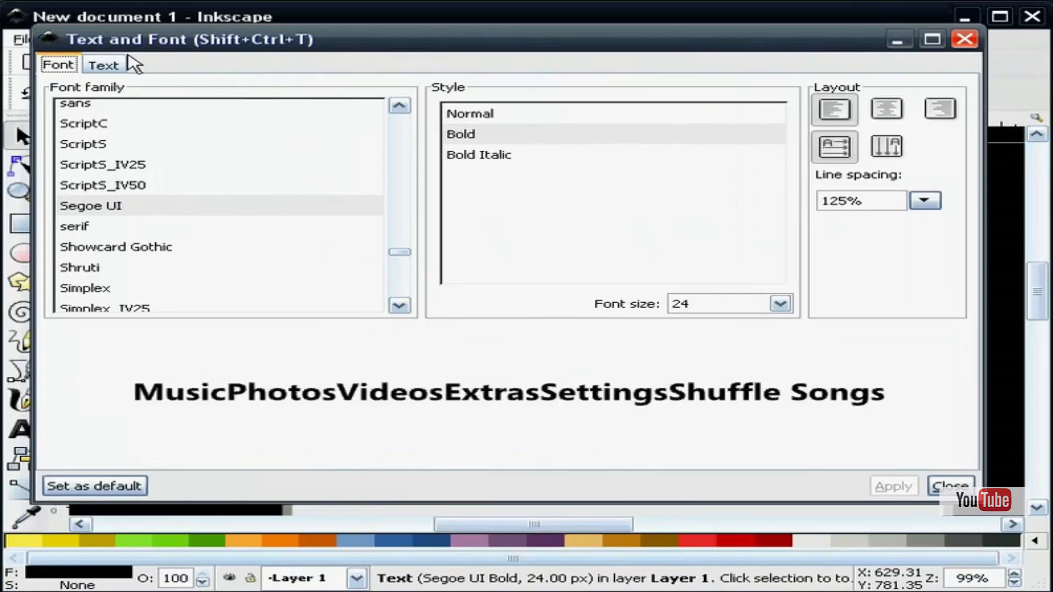
click(56, 45)
drag(103, 133, 0, 72)
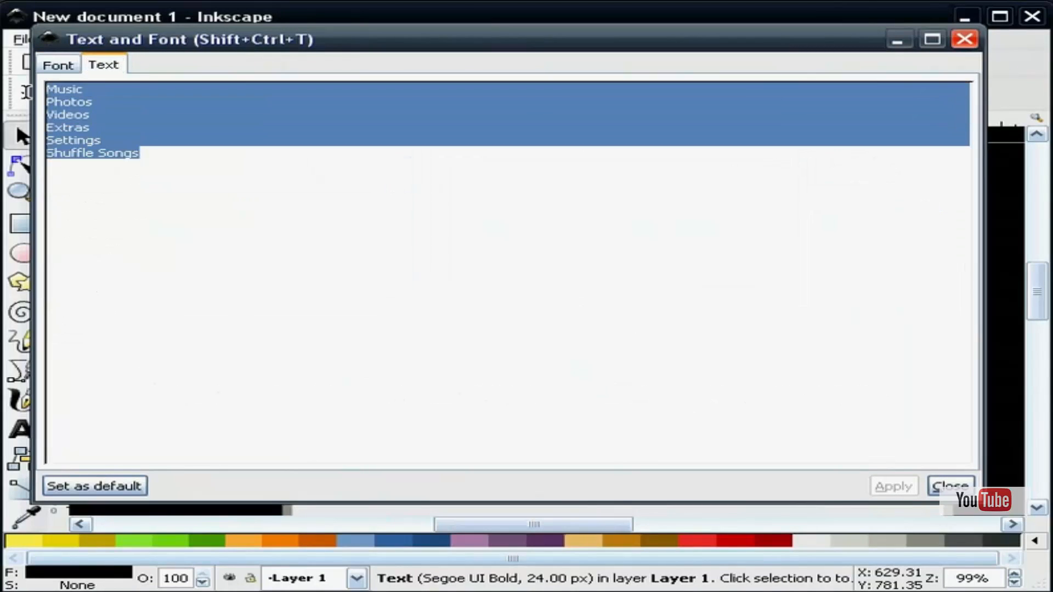
text(>)
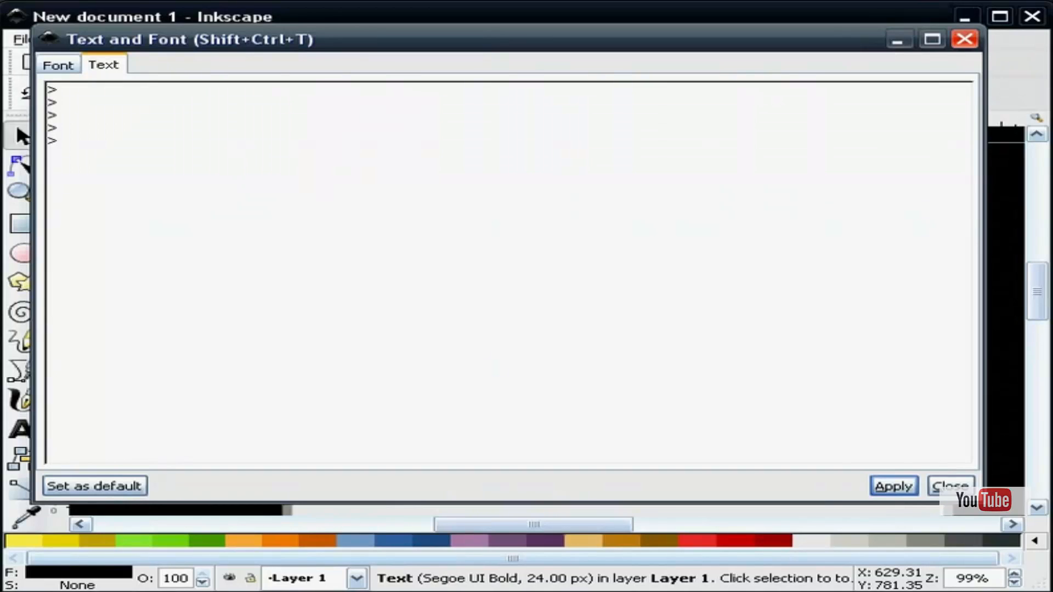
click(946, 488)
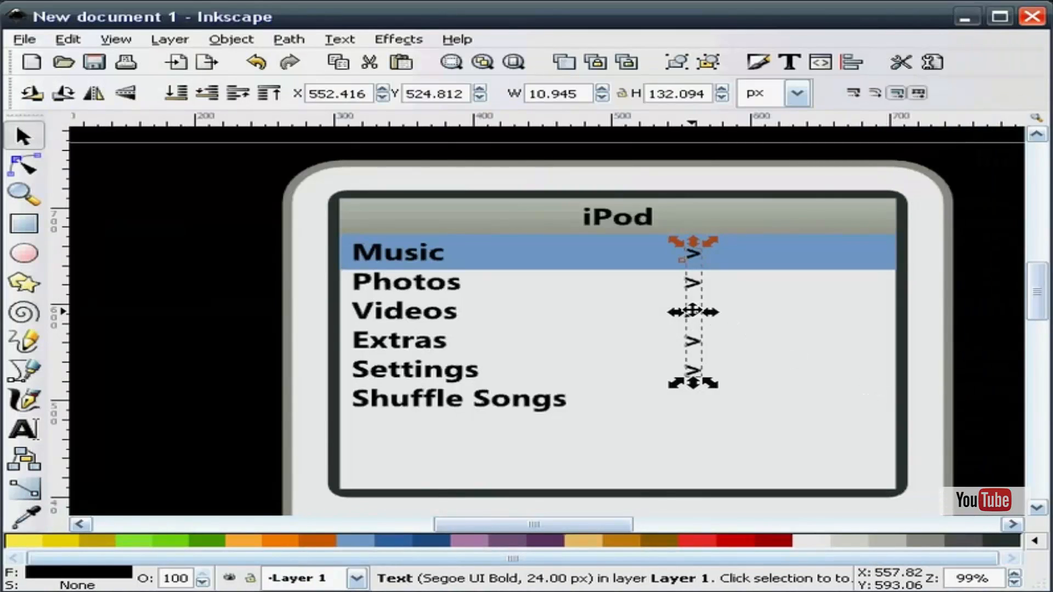
drag(693, 311, 878, 313)
click(979, 325)
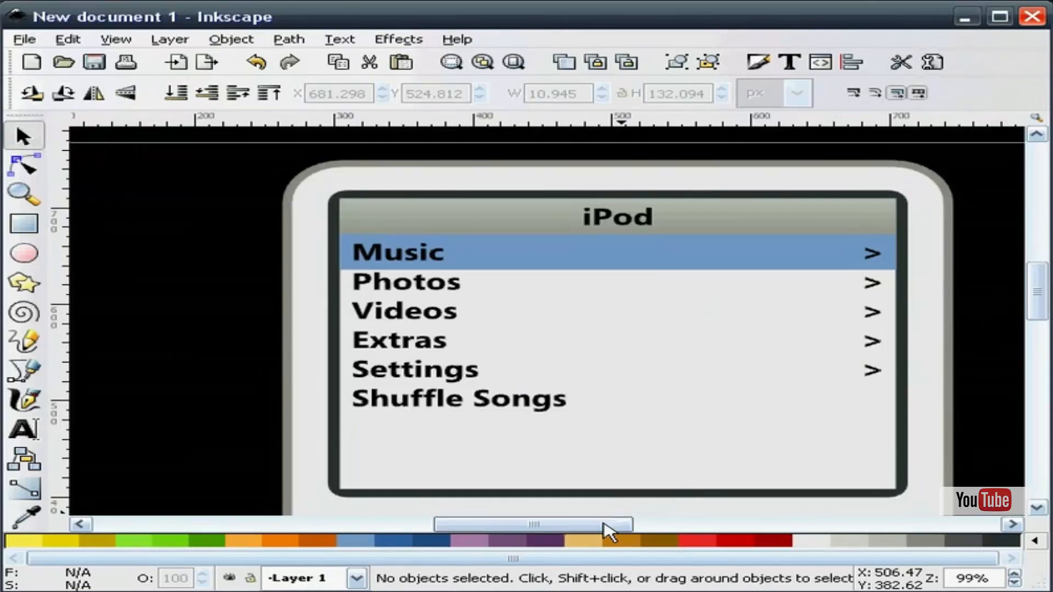
- Draw a light green rectangle about 119 × 42 px on the black area left of the player and deselect it
drag(607, 532, 590, 533)
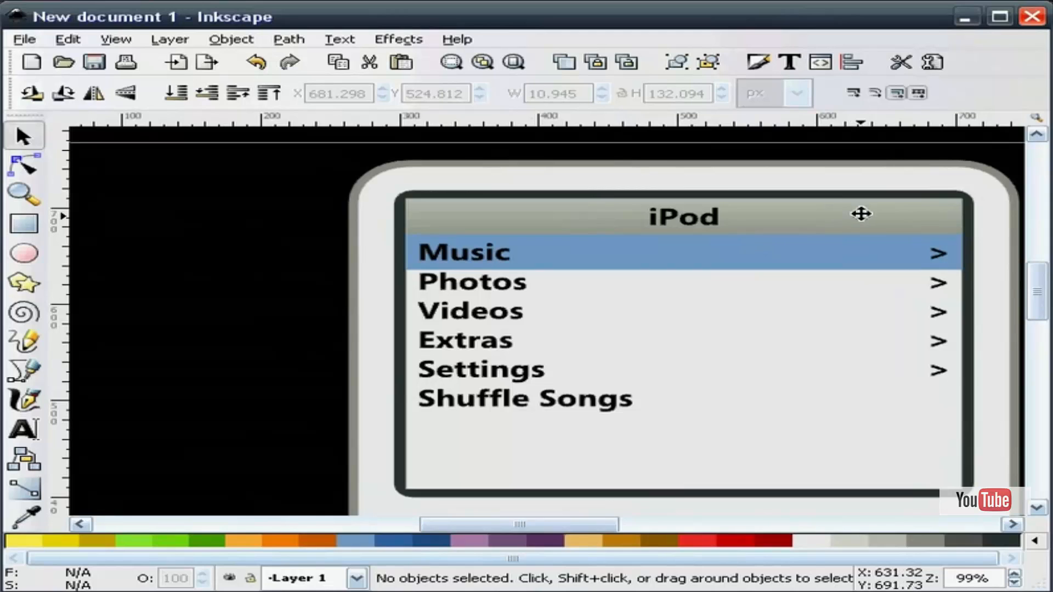
click(24, 224)
click(182, 541)
drag(95, 282, 262, 324)
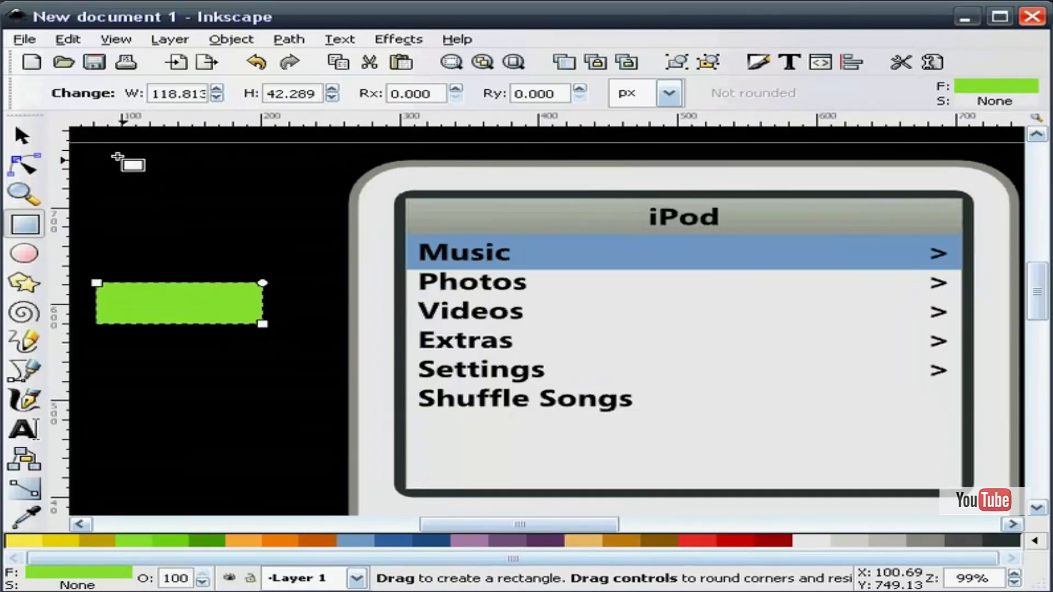
click(23, 135)
click(146, 237)
- Draw a small light green rectangle about 13 × 23 px just right of the green bar and deselect it
click(27, 226)
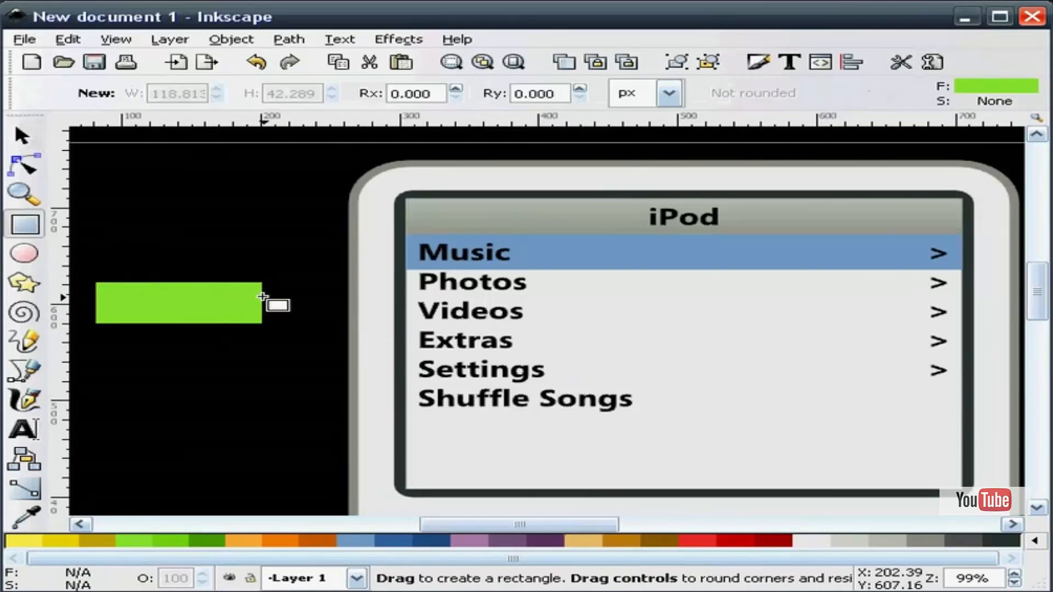
drag(272, 292, 289, 316)
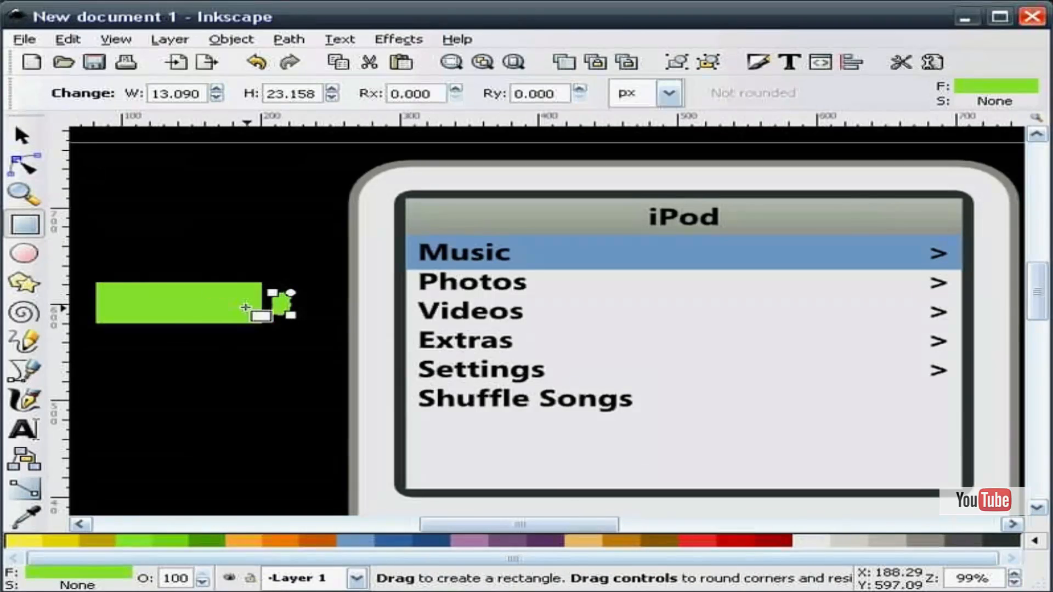
click(23, 136)
click(138, 184)
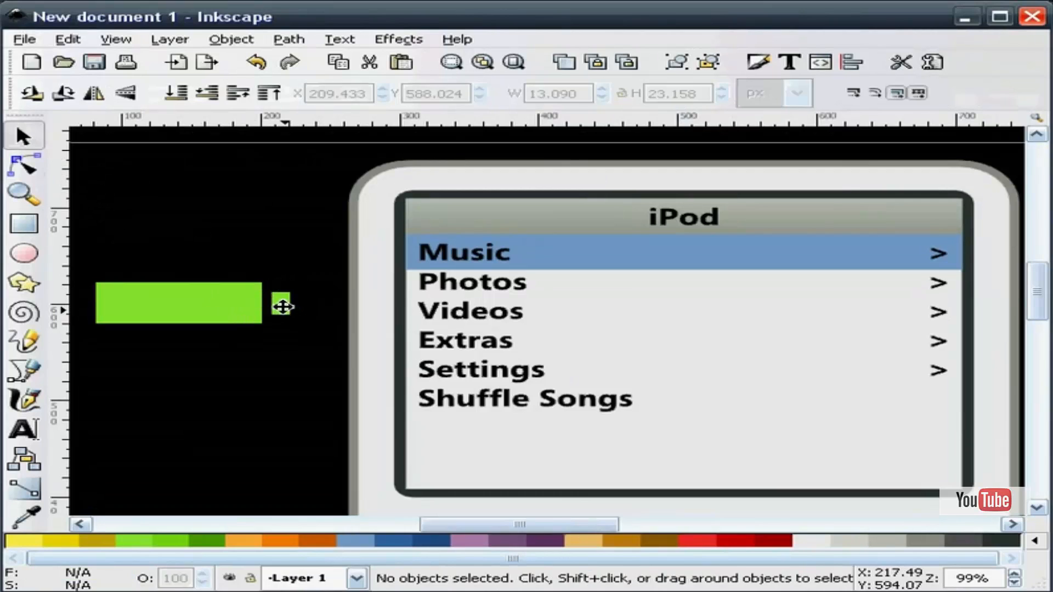
- Center the small green rectangle vertically on the larger one and deselect both
click(284, 307)
shift+click(202, 294)
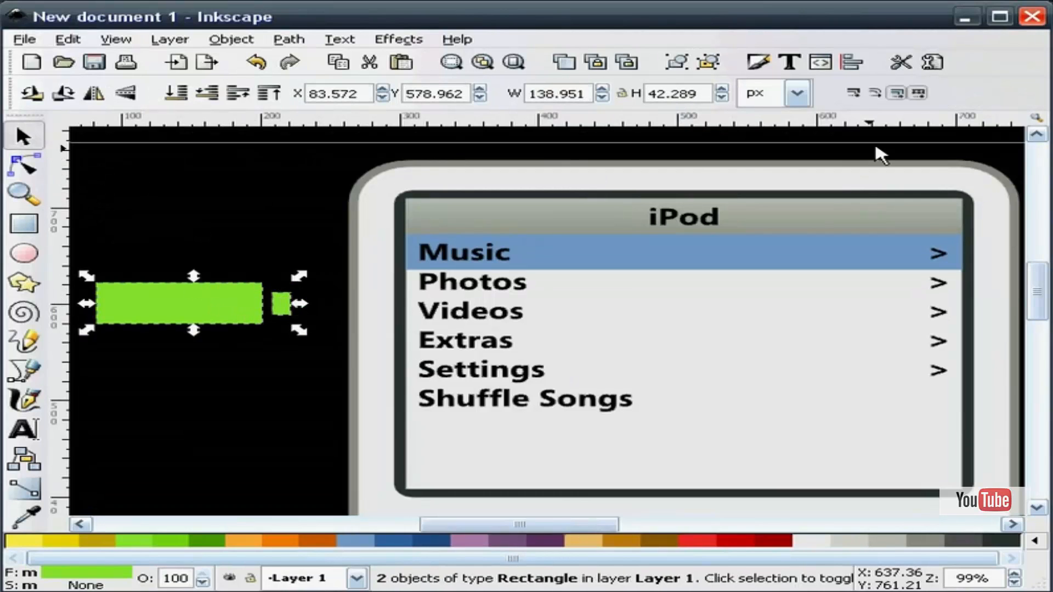
click(852, 61)
click(855, 233)
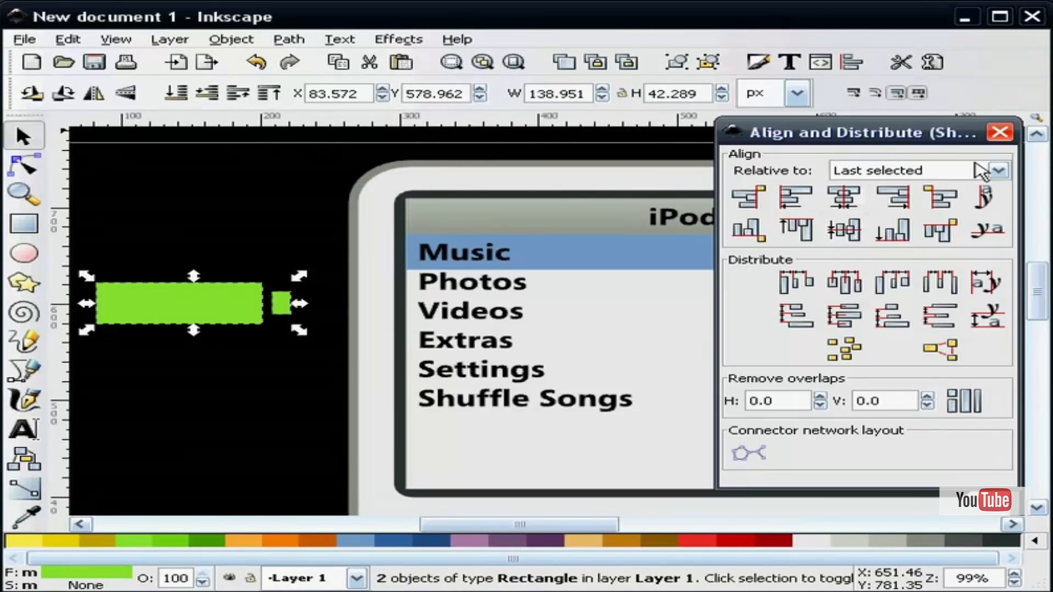
click(1000, 132)
click(285, 274)
- Move the small rectangle horizontally so it overlaps the green bar's right end and sticks out as a battery tip
click(280, 303)
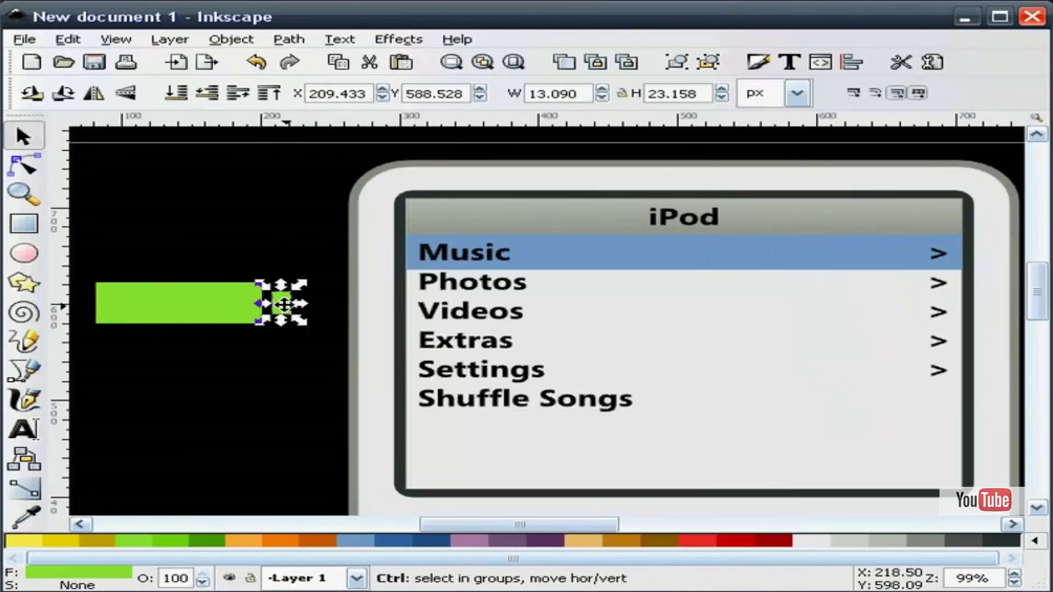
drag(279, 306, 264, 305)
click(297, 244)
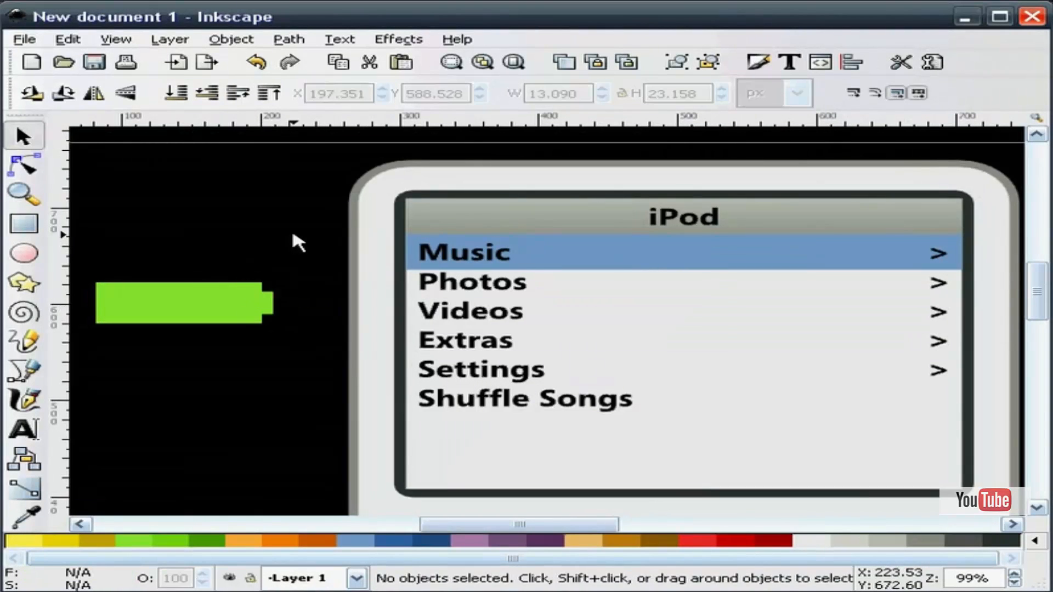
- Select both green rectangles and merge them into one battery shape with Union
drag(302, 343, 87, 262)
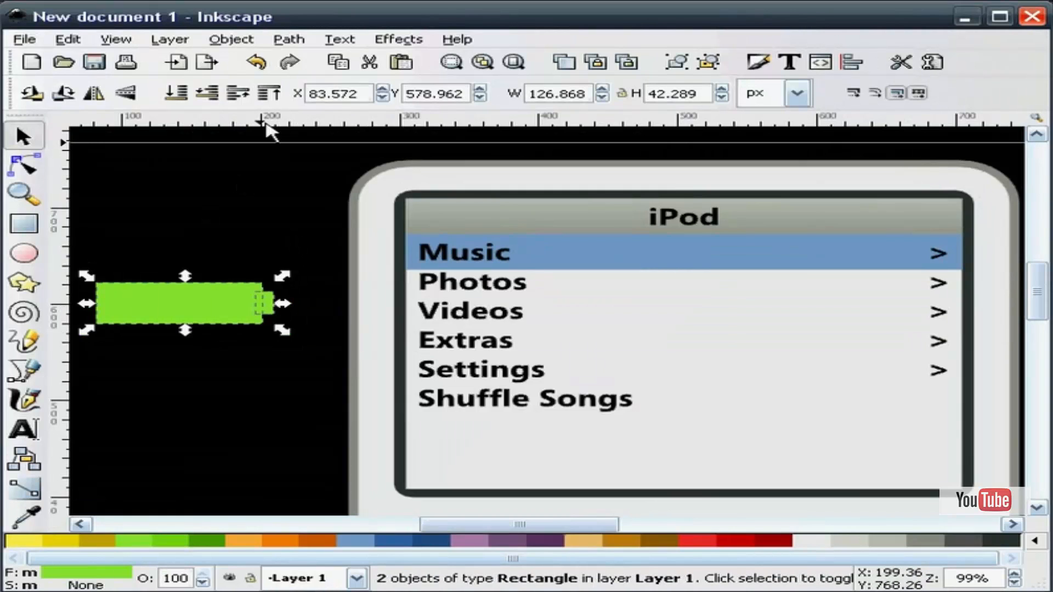
click(294, 40)
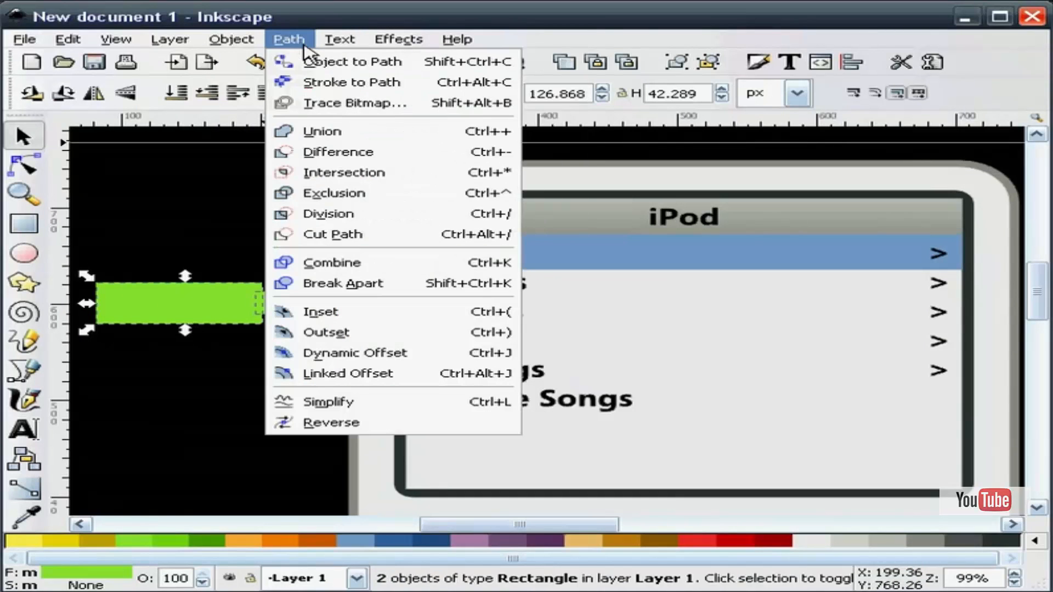
click(324, 132)
click(211, 264)
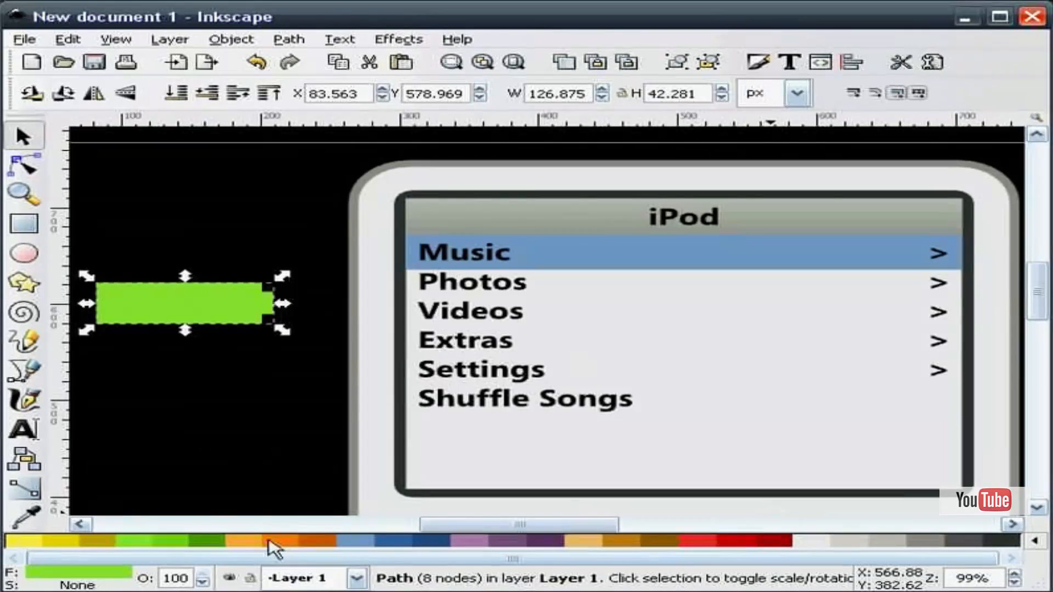
- Give the battery shape a dark green stroke
shift+click(211, 548)
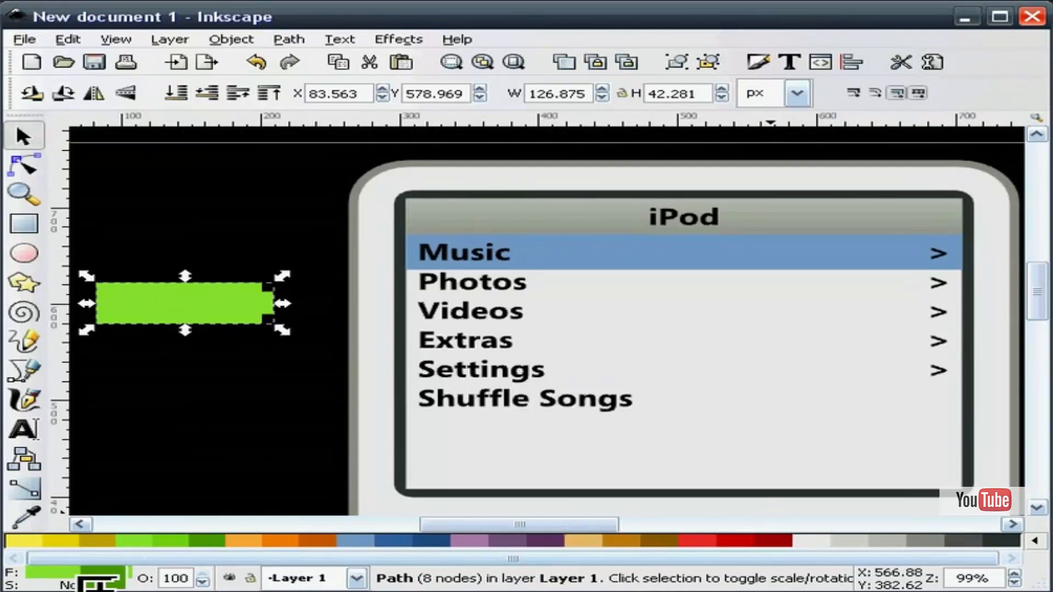
click(260, 395)
click(228, 301)
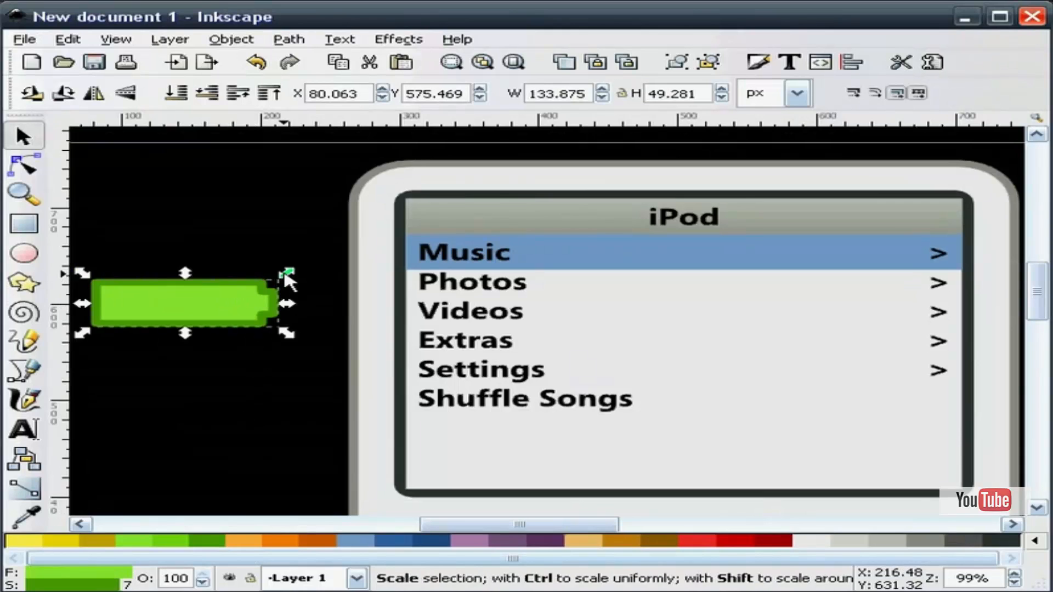
- Scale the battery shape down to about 65 × 26 px
drag(284, 277, 193, 319)
click(207, 291)
click(162, 307)
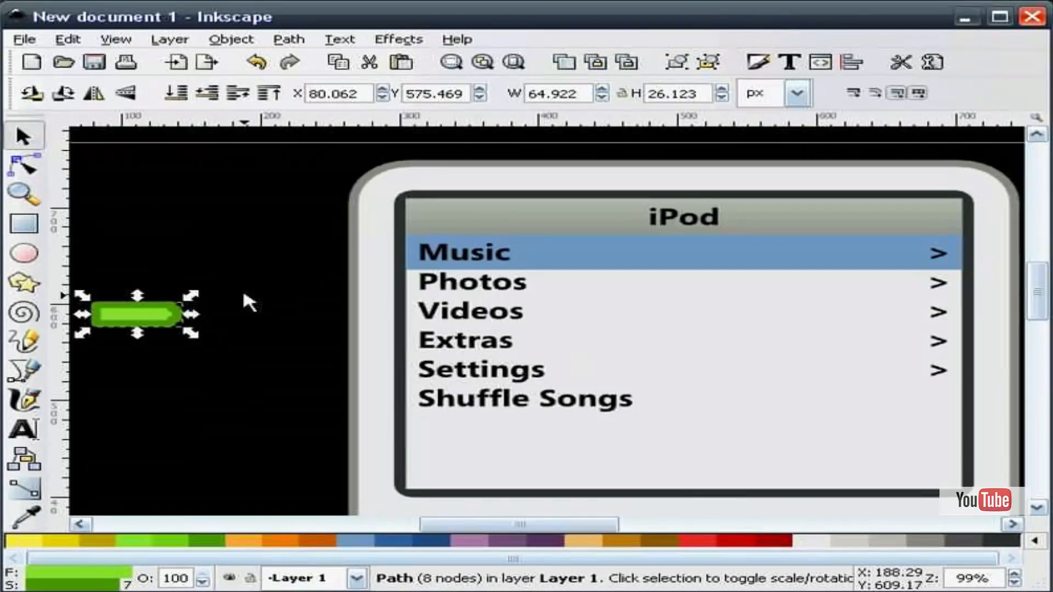
click(230, 301)
click(170, 312)
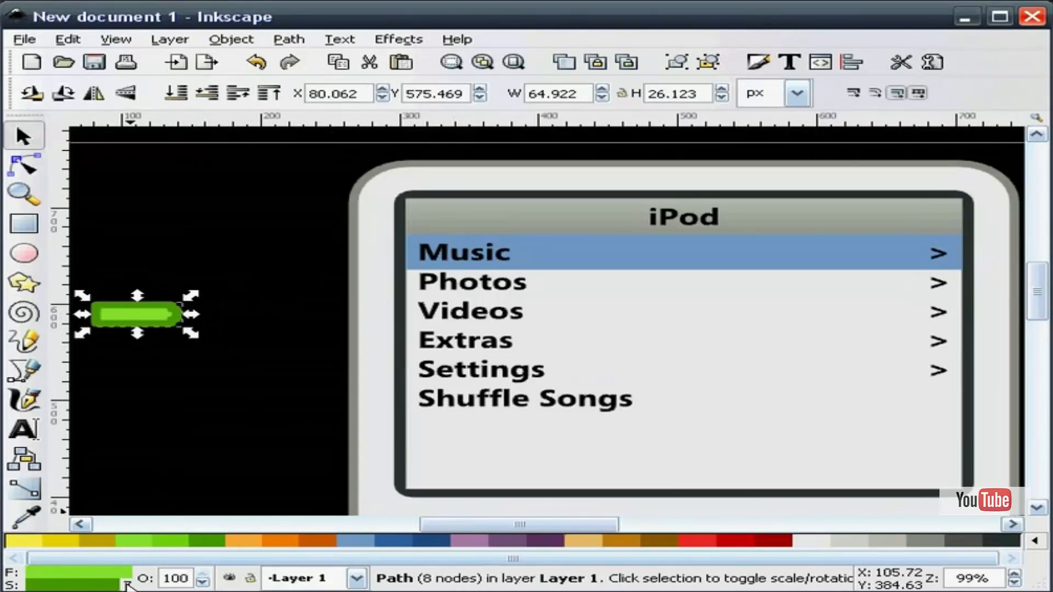
- Set the battery's stroke width to 2 px and deselect the shape
key(ctrl+shift+f)
drag(713, 165, 664, 163)
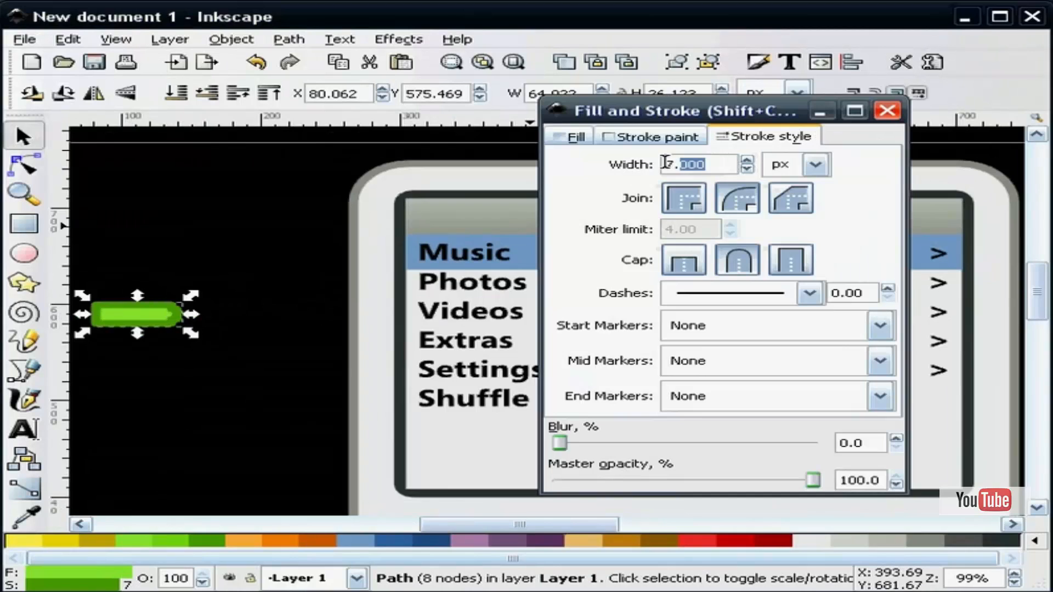
text(2)
key(Return)
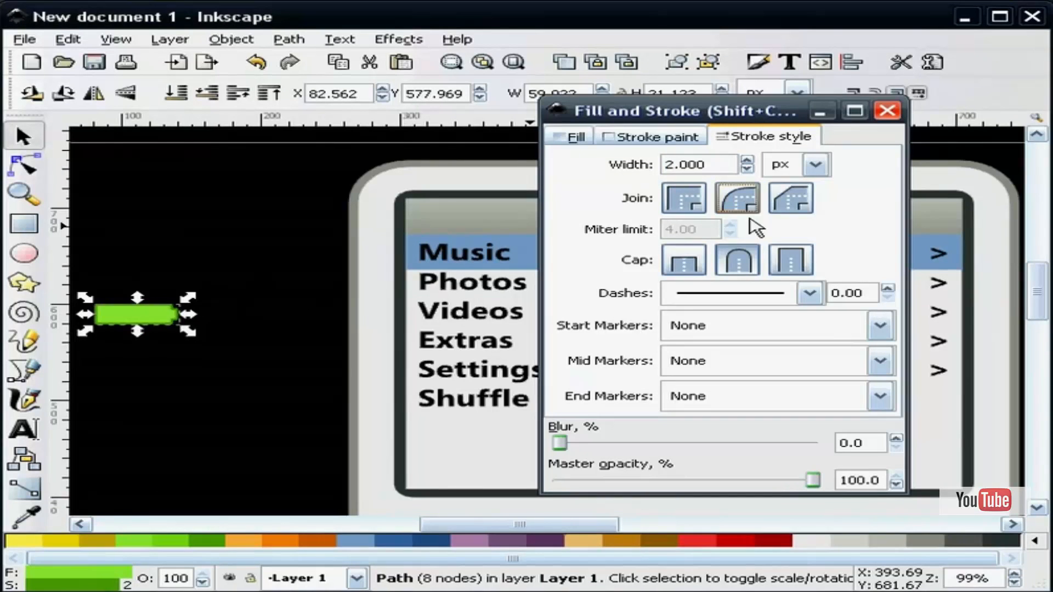
click(888, 112)
click(210, 264)
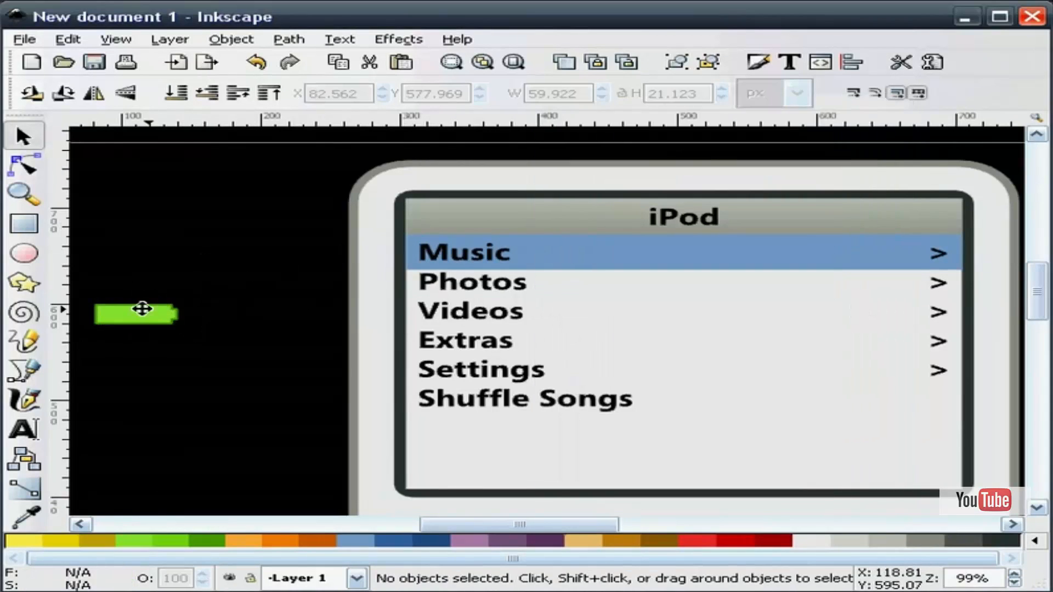
- Shrink the battery to about 40 × 18 px on the black area left of the player
drag(127, 315, 896, 218)
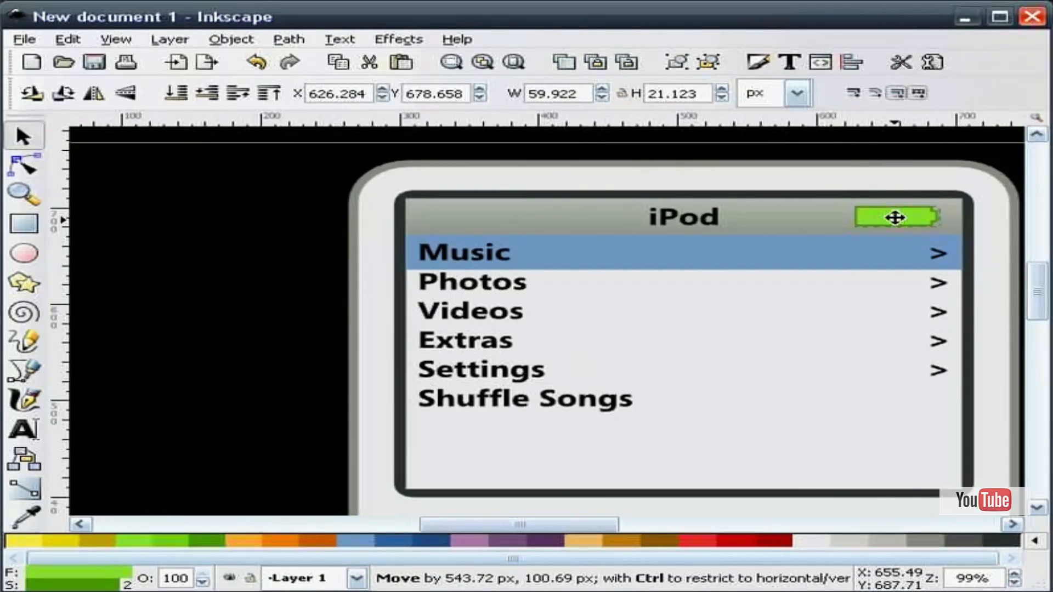
key(ctrl+z)
drag(318, 263, 295, 253)
click(282, 282)
click(272, 270)
click(294, 223)
click(262, 267)
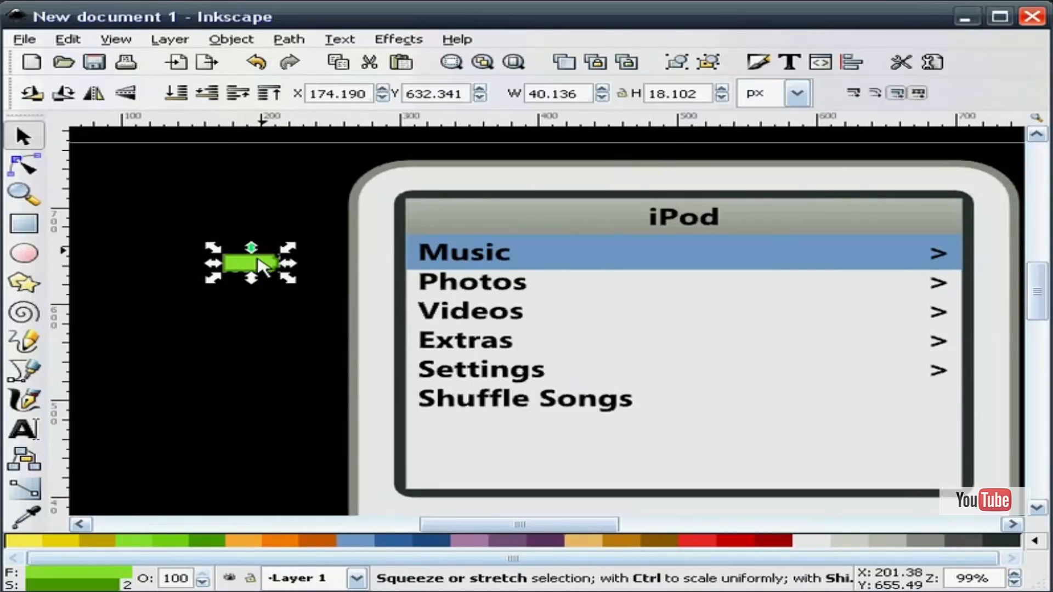
click(251, 351)
click(253, 263)
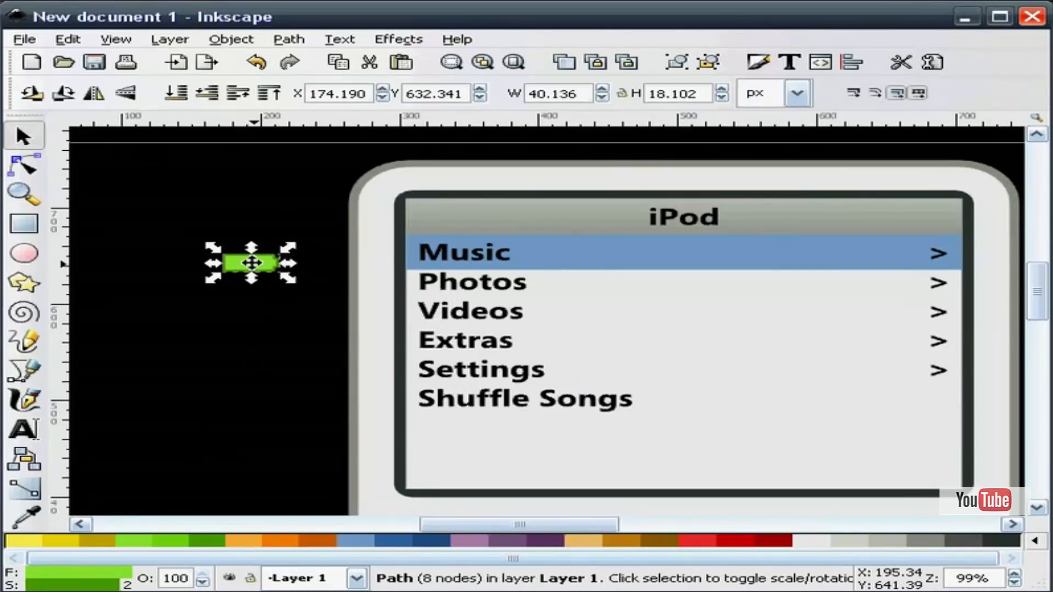
- Move the battery to the right end of the iPod title bar
key(n)
click(172, 199)
click(22, 137)
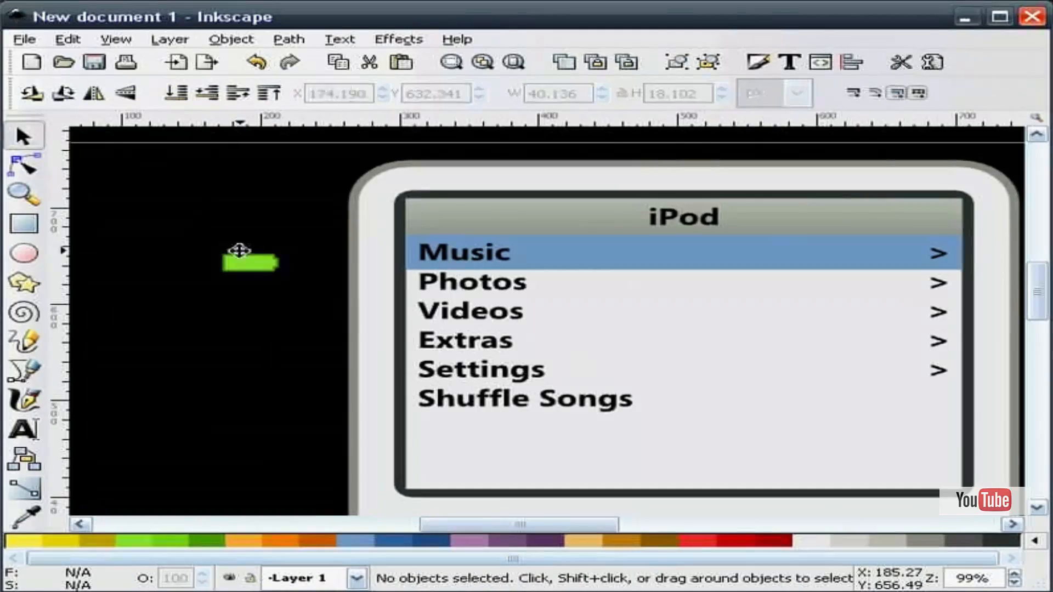
click(250, 261)
drag(252, 261, 935, 216)
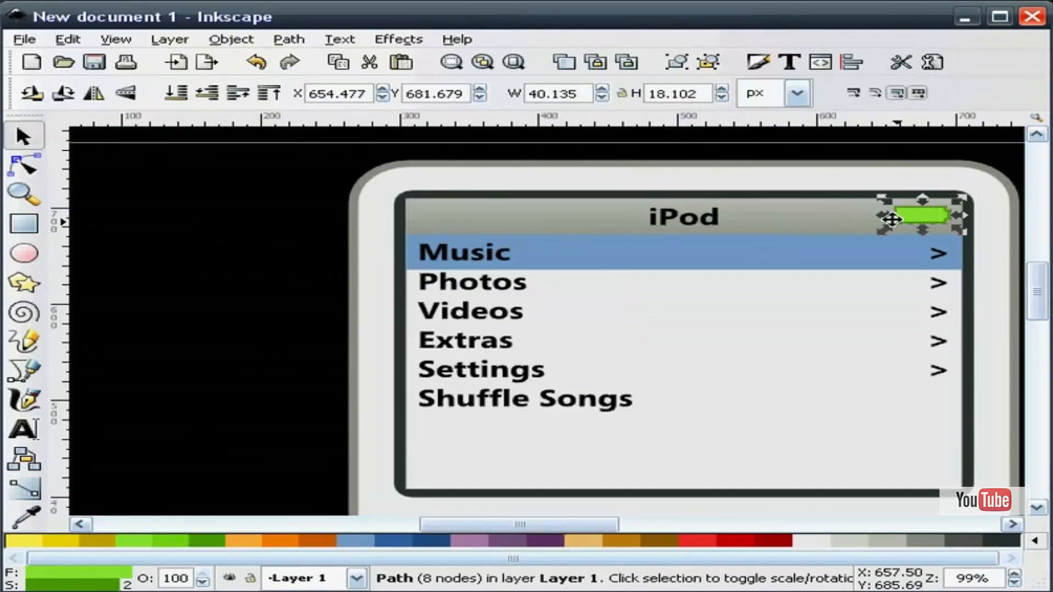
- Center the battery vertically on the gradient title bar and deselect both objects
shift+click(840, 219)
click(852, 62)
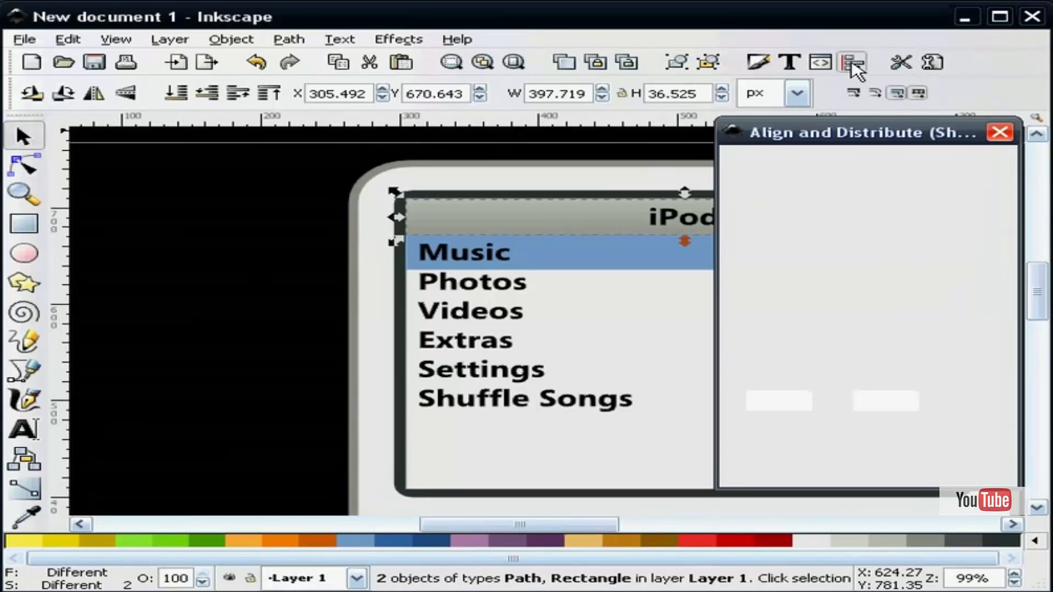
click(845, 229)
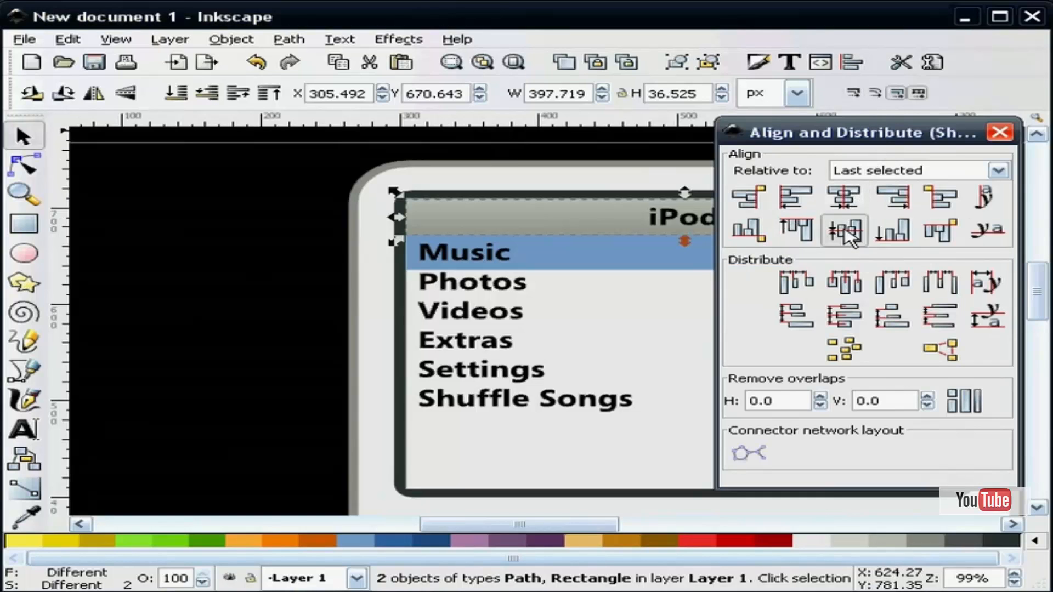
click(1000, 132)
click(298, 242)
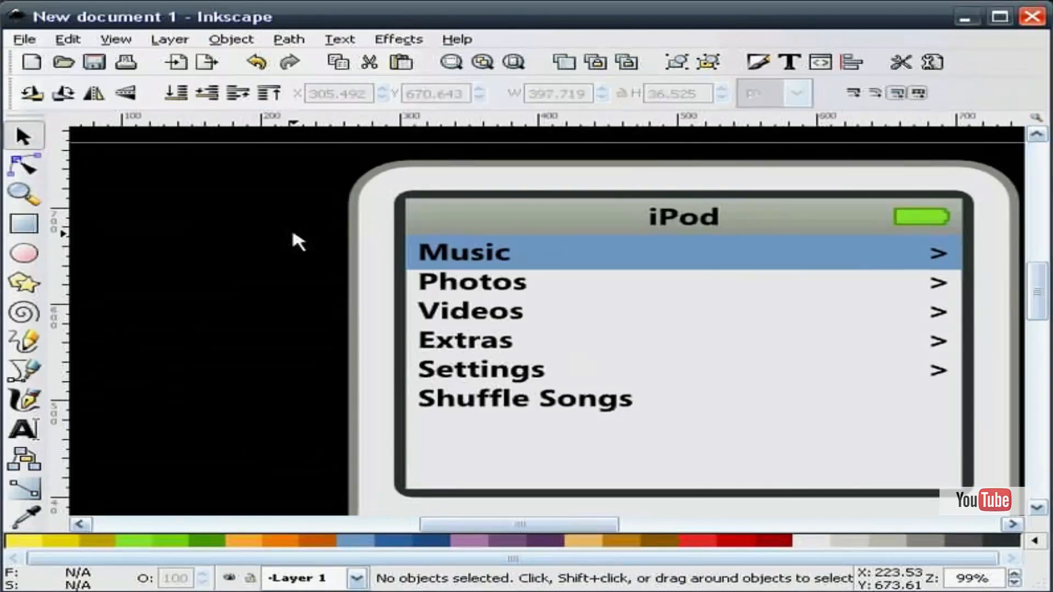
- Change the battery's fill from a flat color to a linear gradient
click(928, 216)
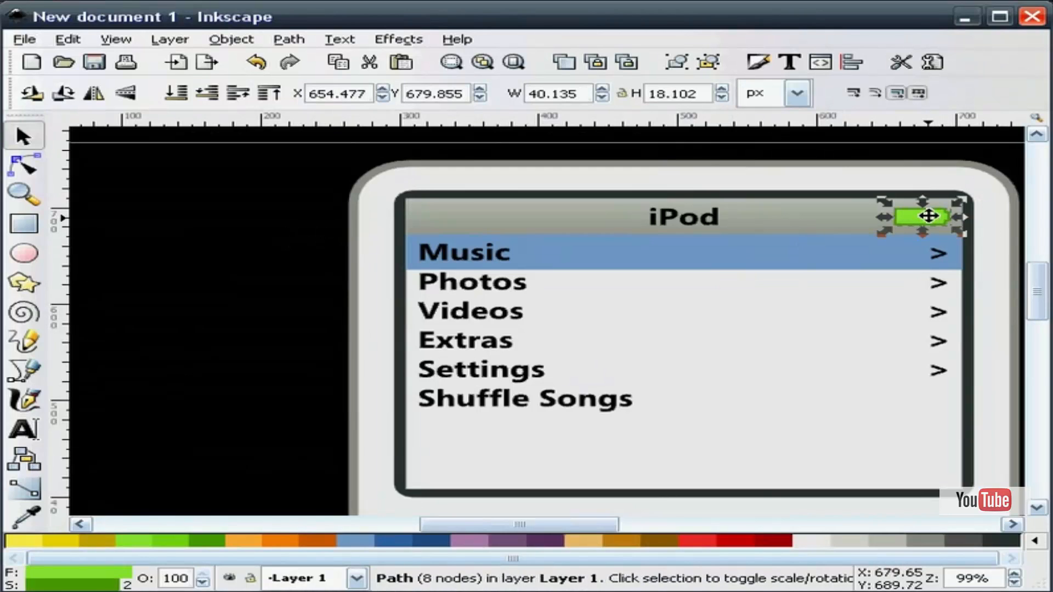
click(758, 64)
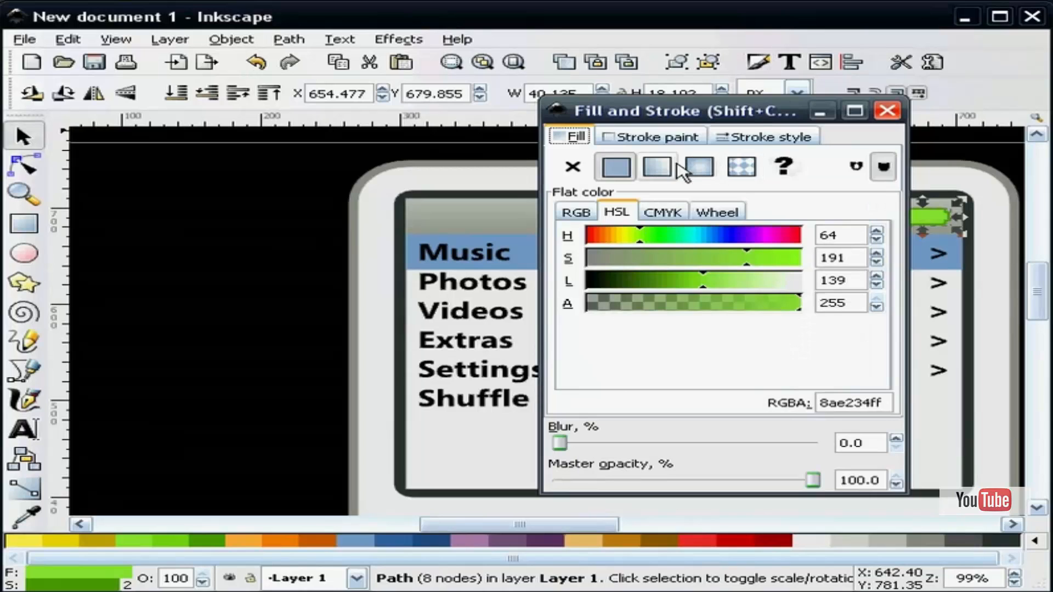
click(660, 169)
drag(741, 115, 363, 104)
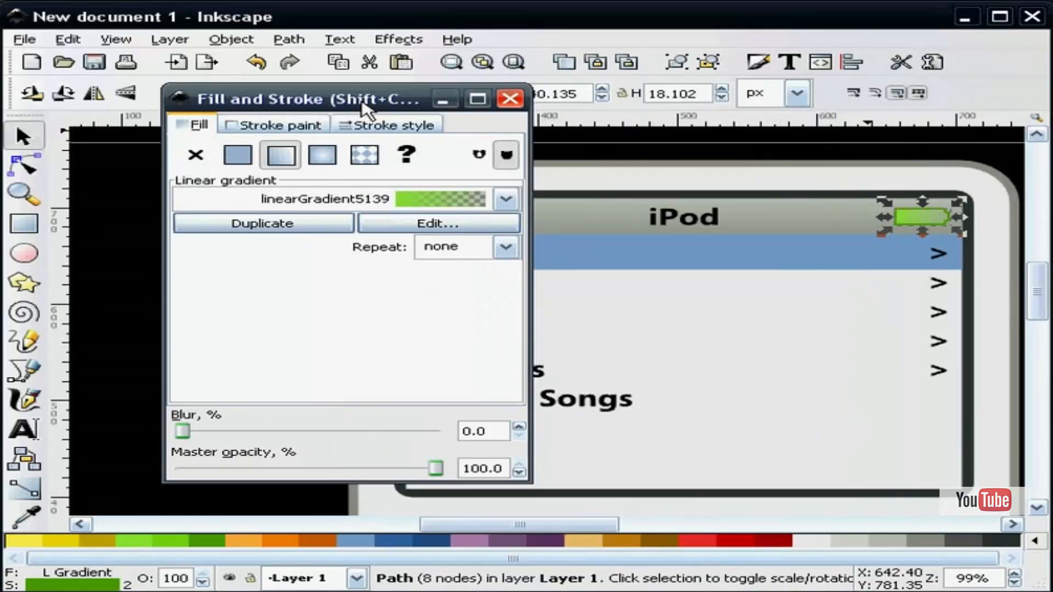
- Make the battery gradient's end stop a pale green, with alpha 255 and lightness 197
click(451, 226)
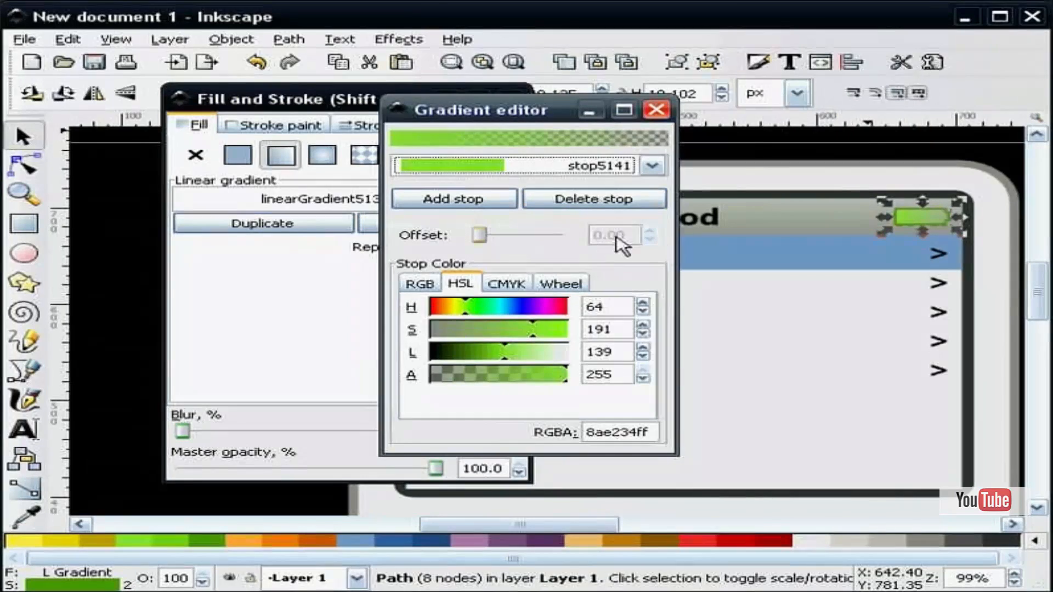
click(652, 166)
click(499, 186)
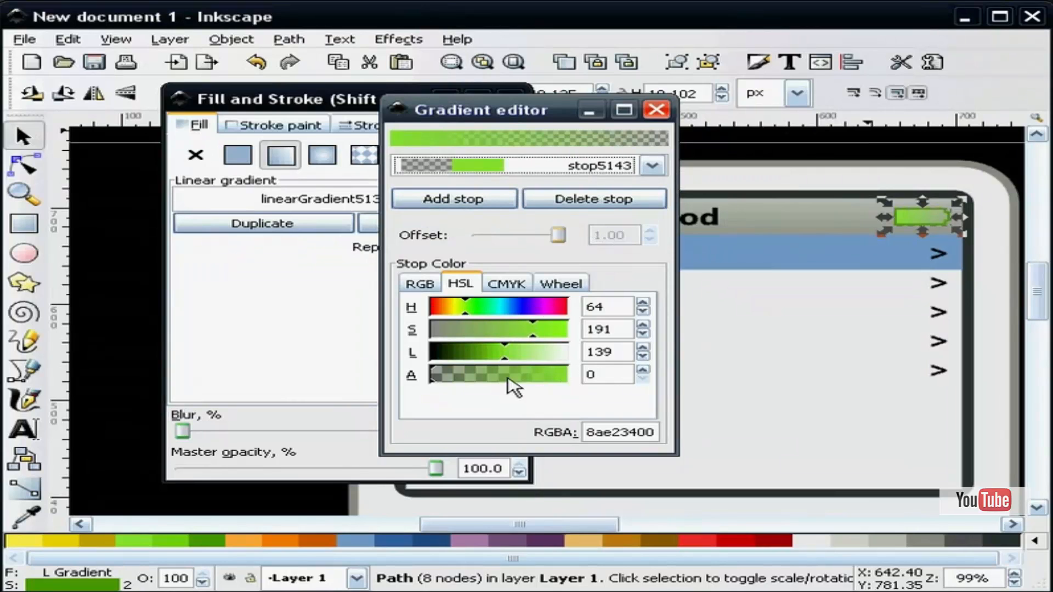
drag(509, 378, 576, 379)
click(536, 357)
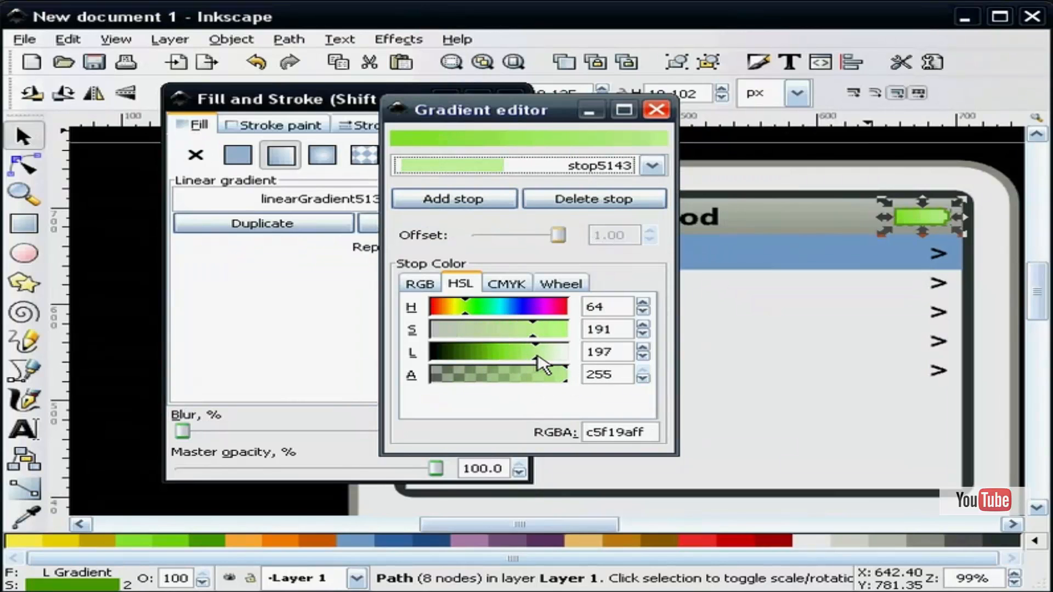
click(657, 110)
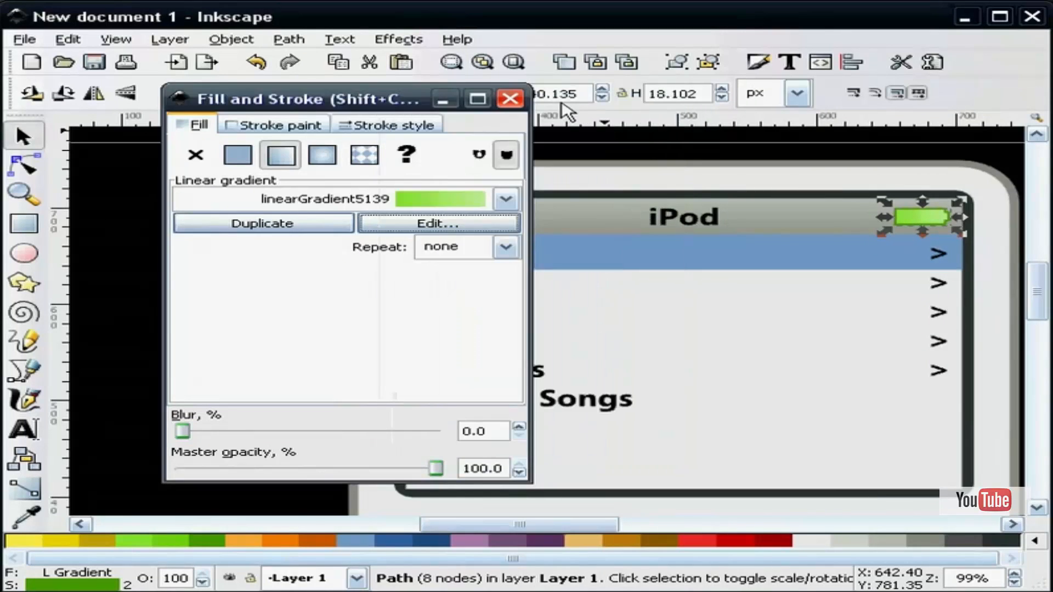
click(511, 100)
- Redirect the battery's gradient vertically from its top edge to its bottom edge and deselect the shape
click(26, 488)
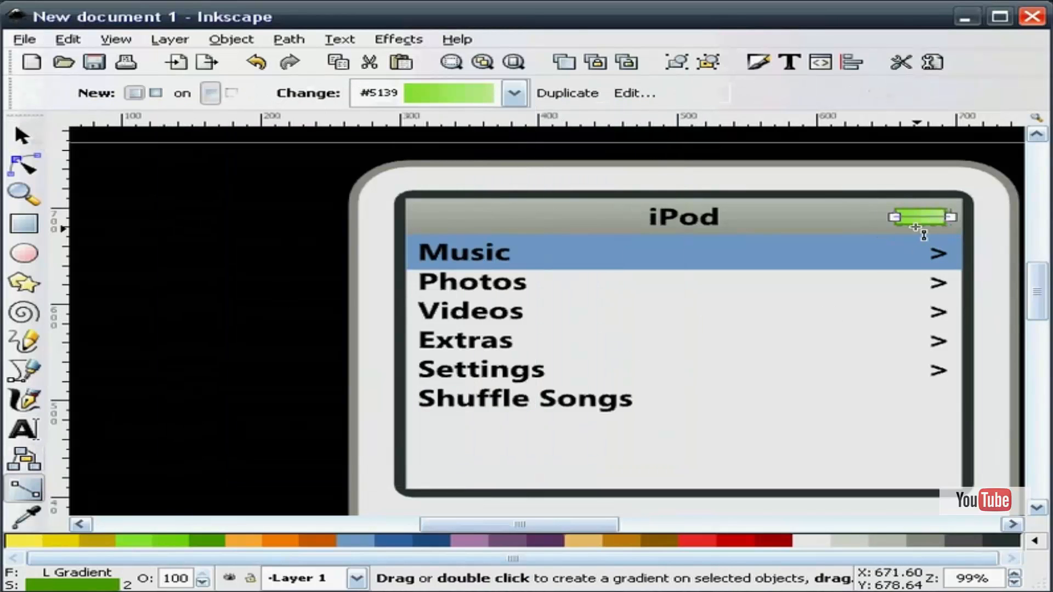
drag(927, 209, 927, 226)
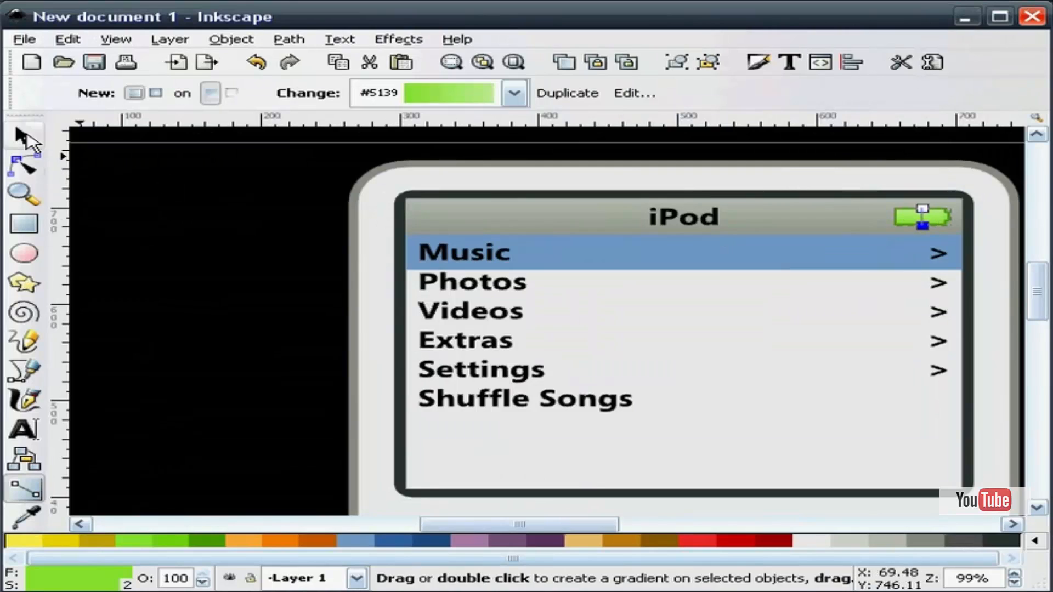
click(26, 137)
click(161, 196)
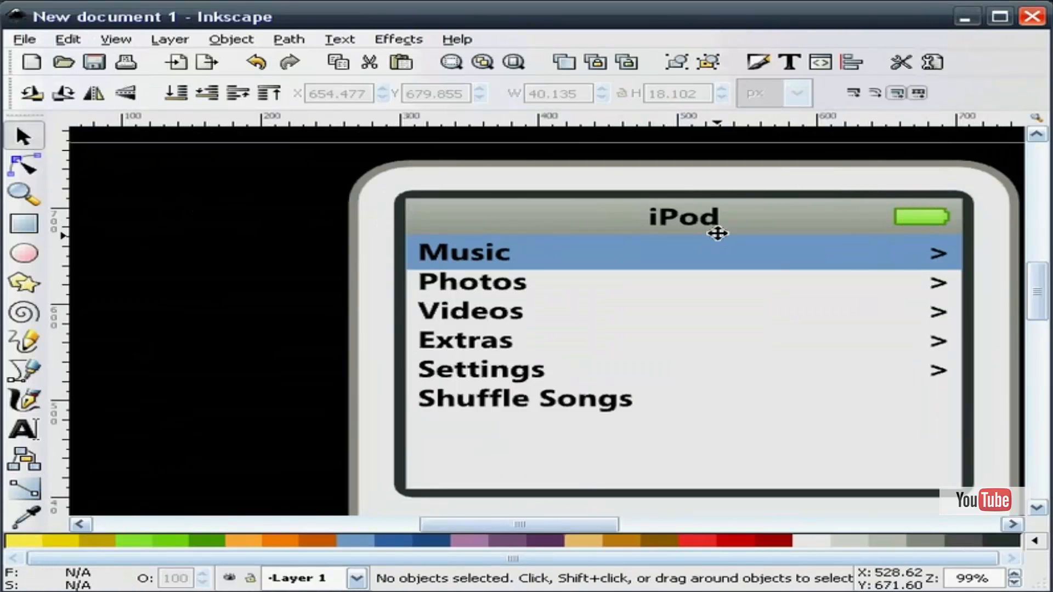
- Darken the battery gradient's start stop to lightness 95 and deselect the battery
click(932, 215)
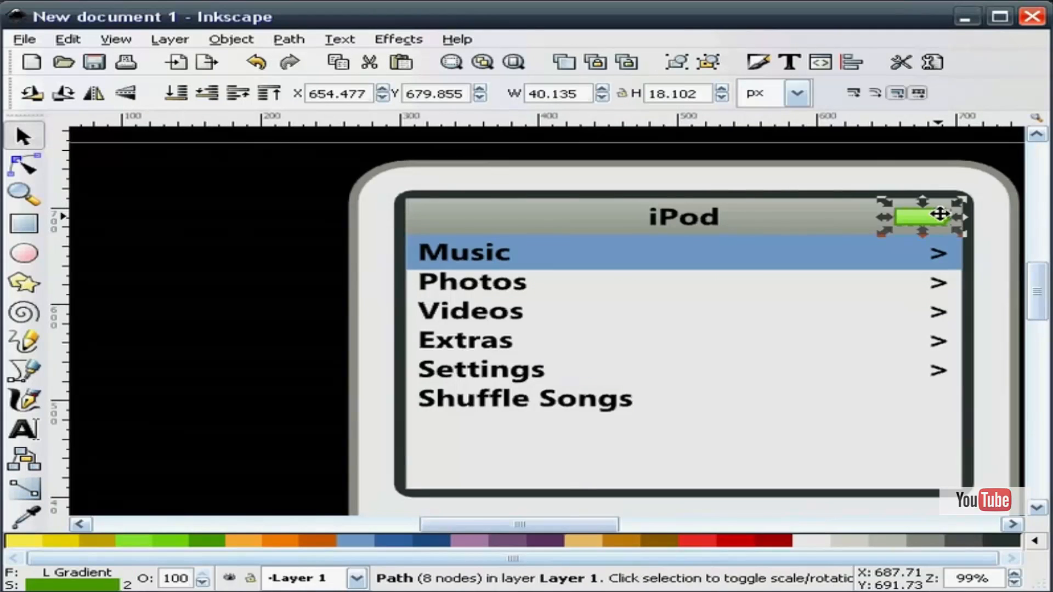
click(751, 63)
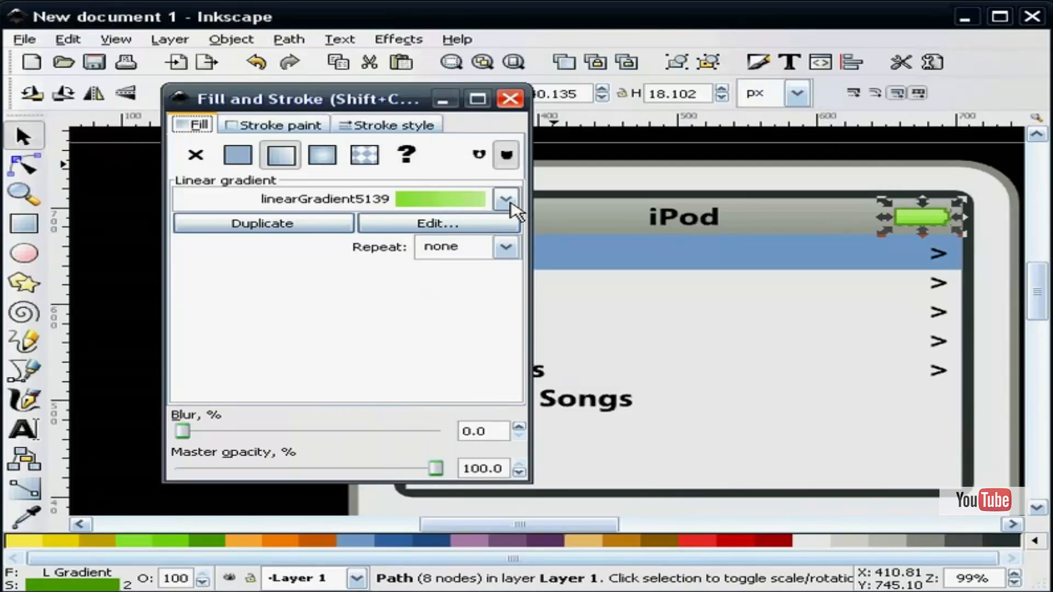
click(494, 223)
click(628, 168)
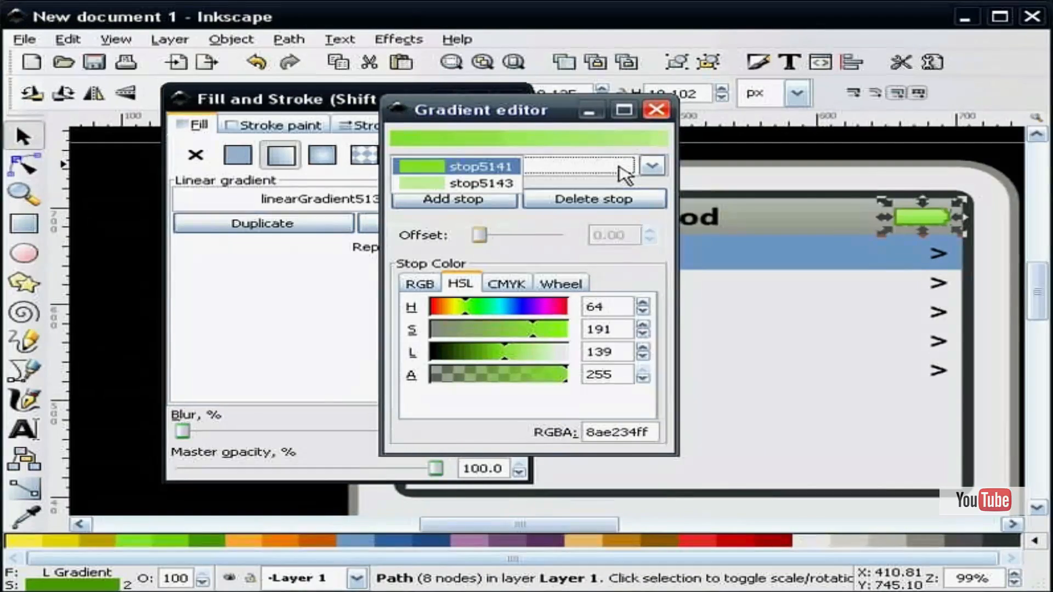
click(477, 166)
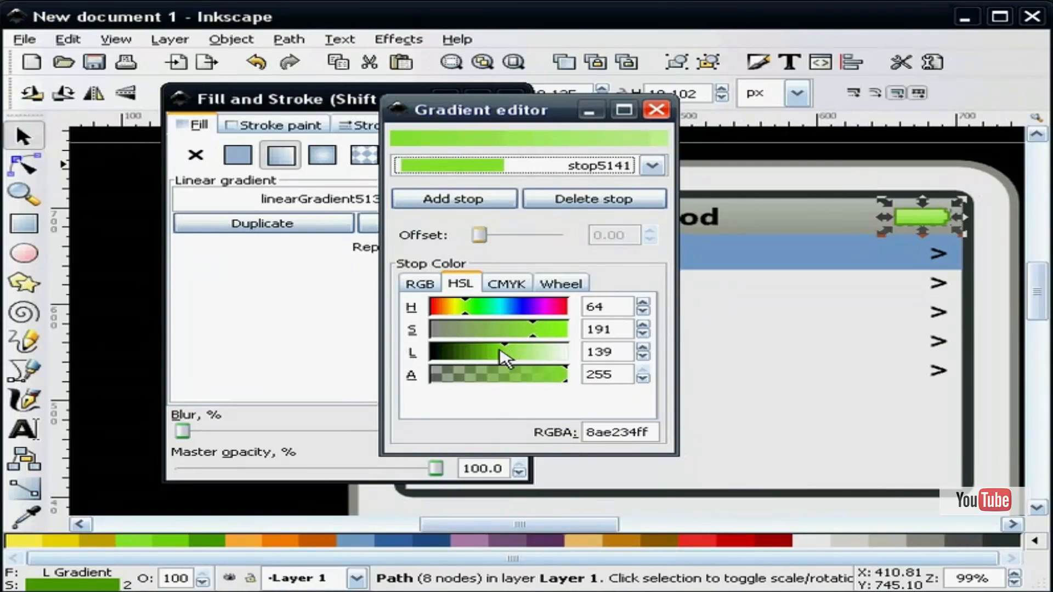
drag(501, 353, 483, 354)
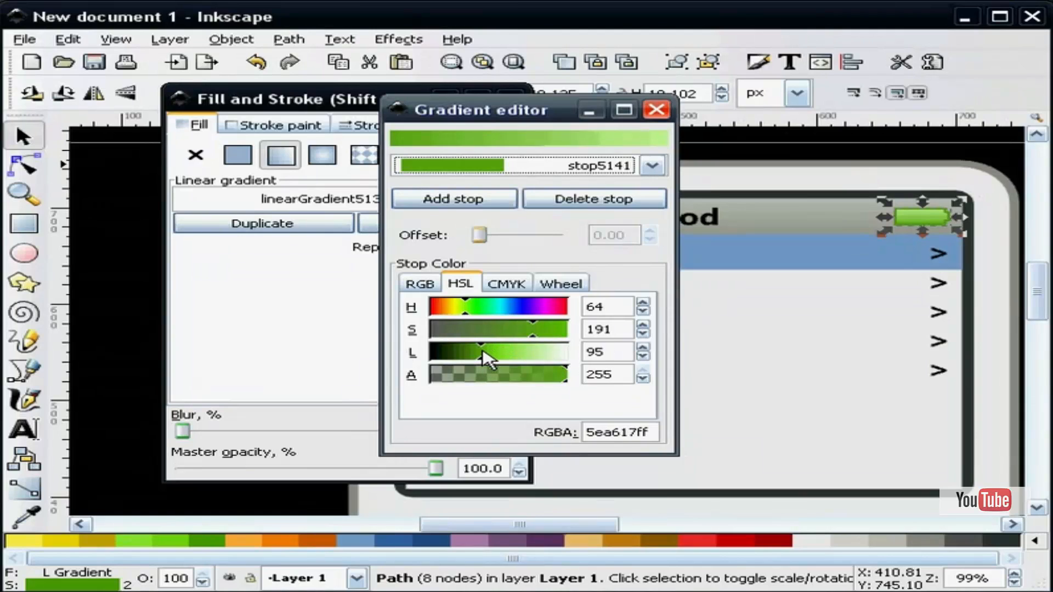
click(656, 111)
click(513, 100)
click(291, 231)
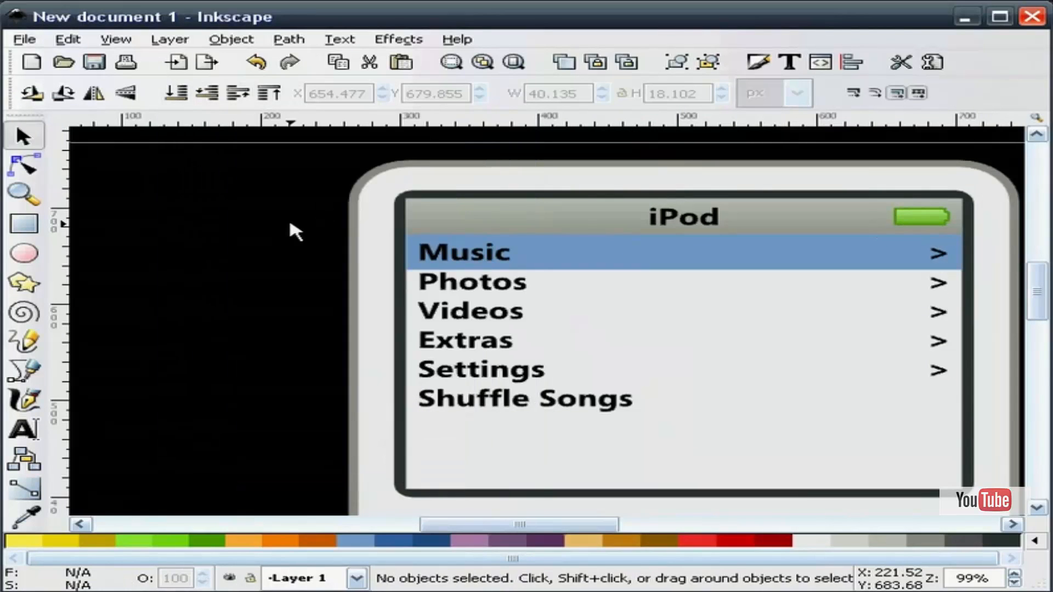
- Draw a circle about 268 px across on the player body below the screen
click(24, 195)
click(195, 93)
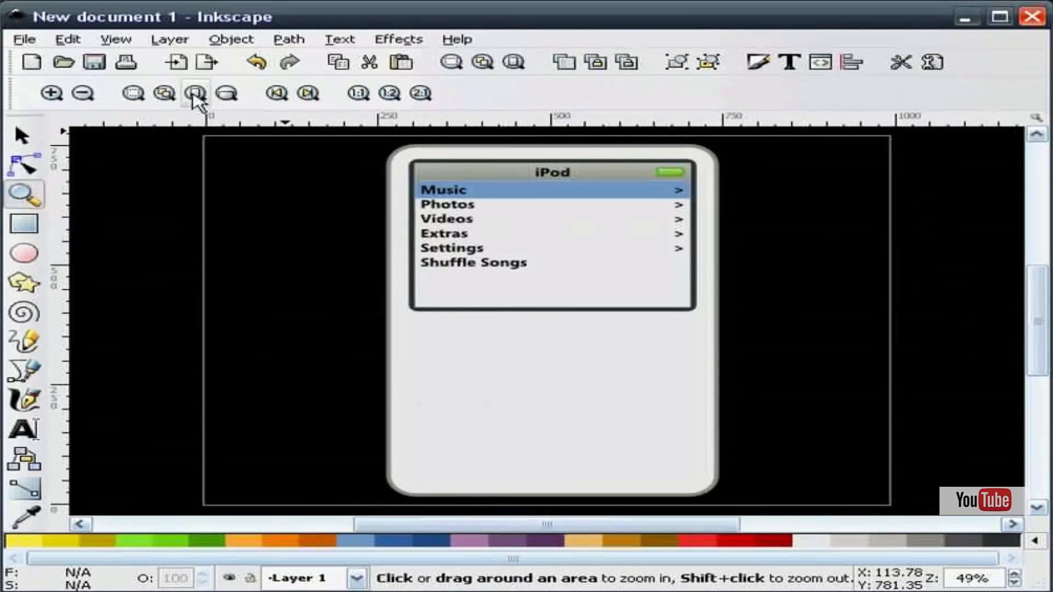
click(22, 136)
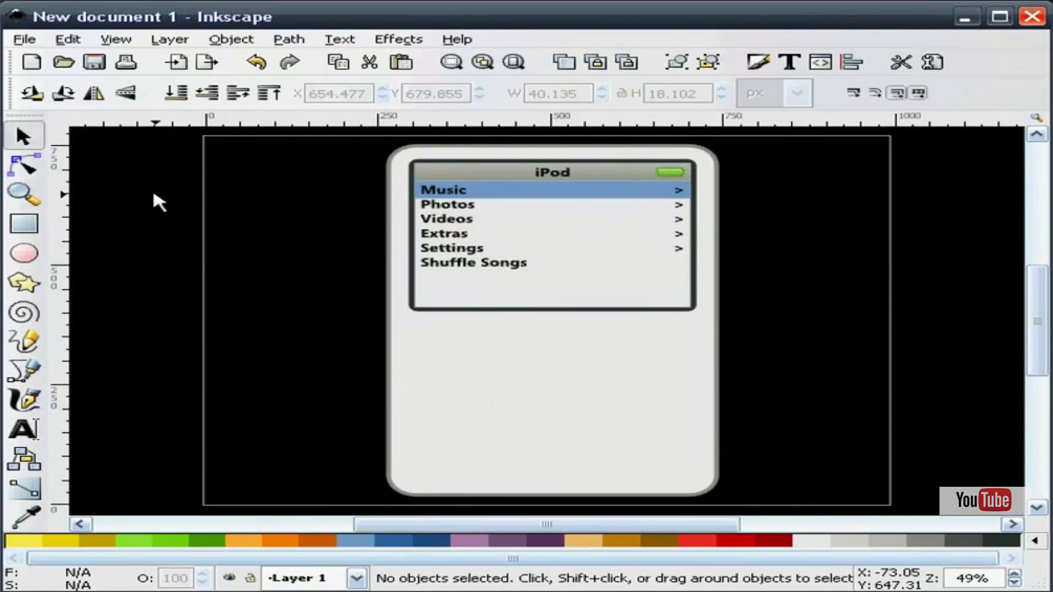
click(23, 253)
mouse_move(452, 340)
mouse_down()
mouse_move(588, 447)
mouse_move(645, 469)
mouse_up()
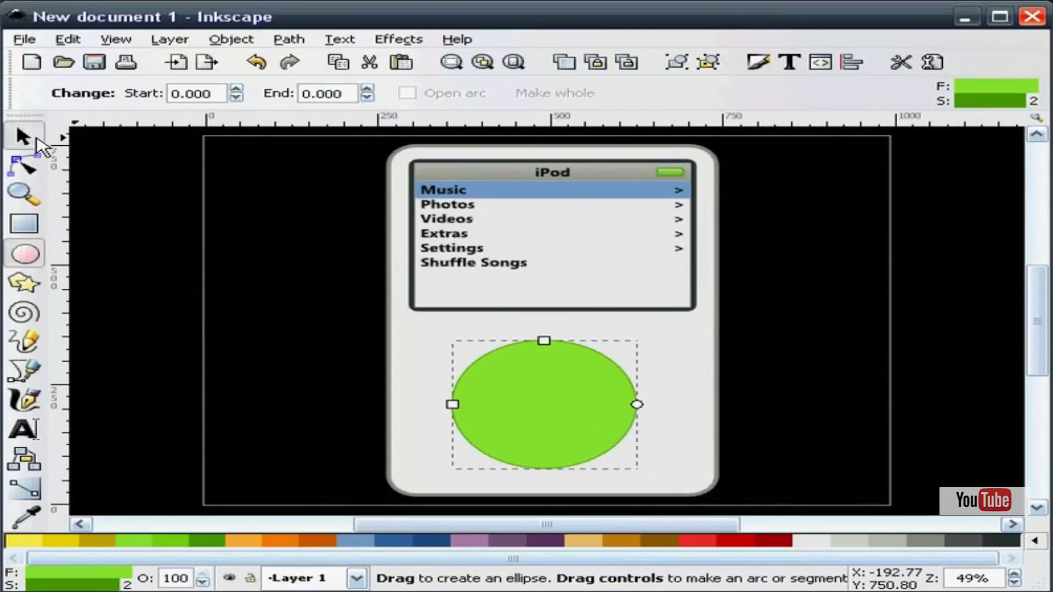
click(36, 139)
click(555, 392)
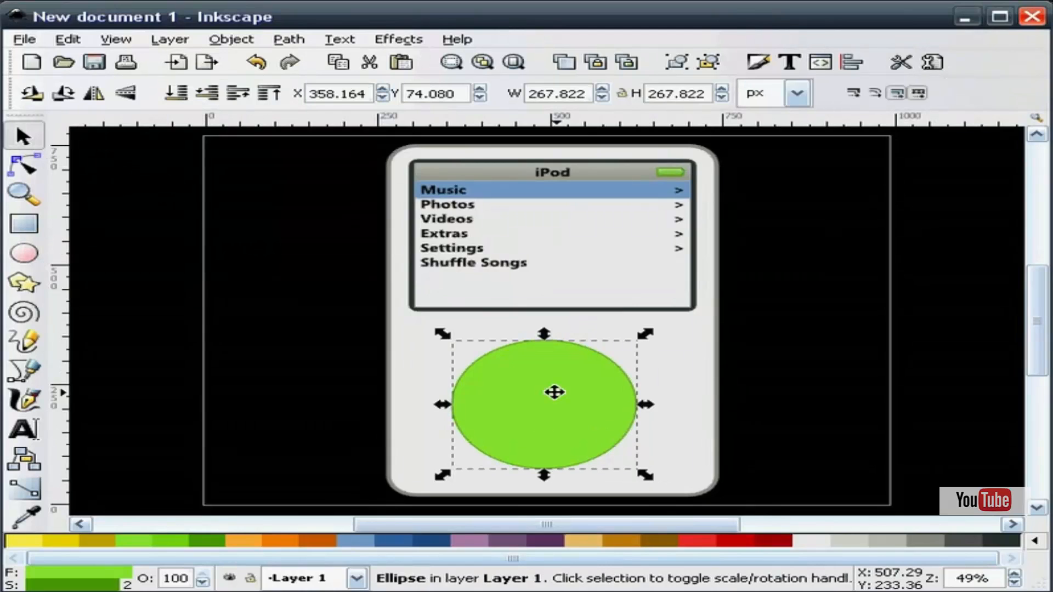
- Remove the stroke from the green circle below the screen
click(127, 585)
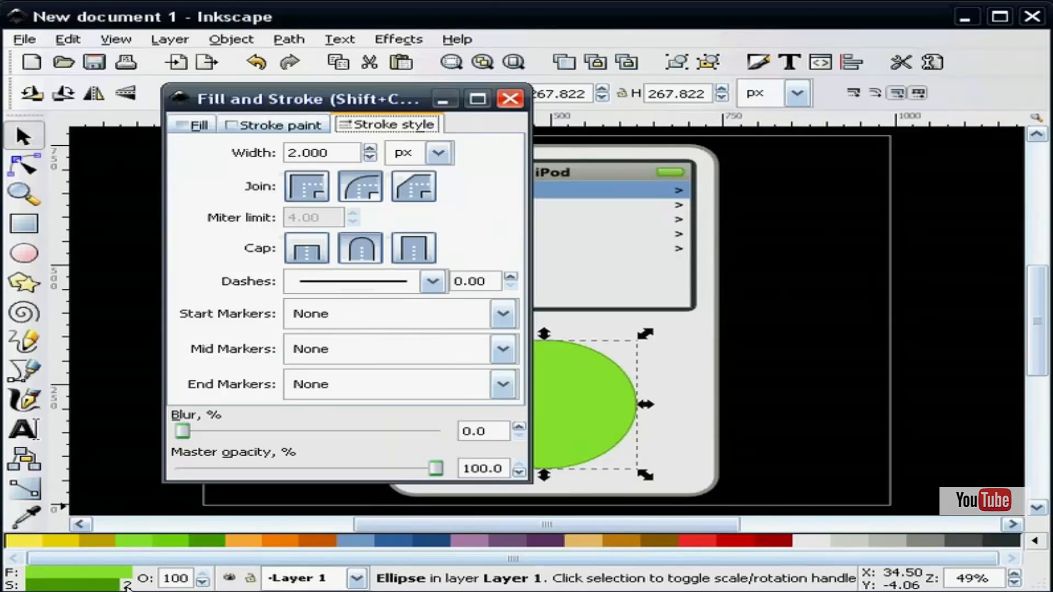
click(511, 99)
click(262, 371)
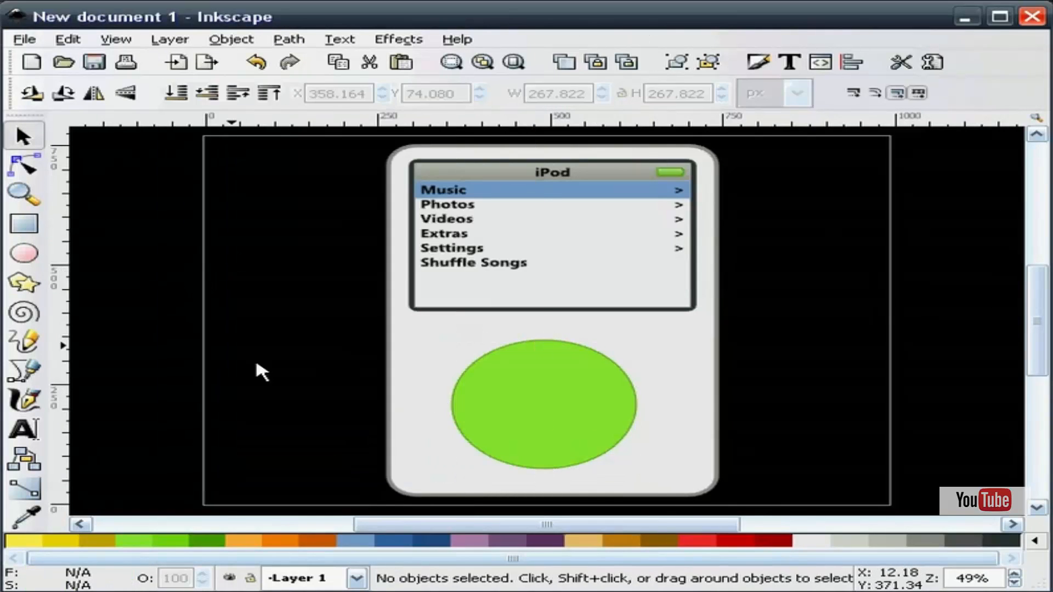
click(564, 409)
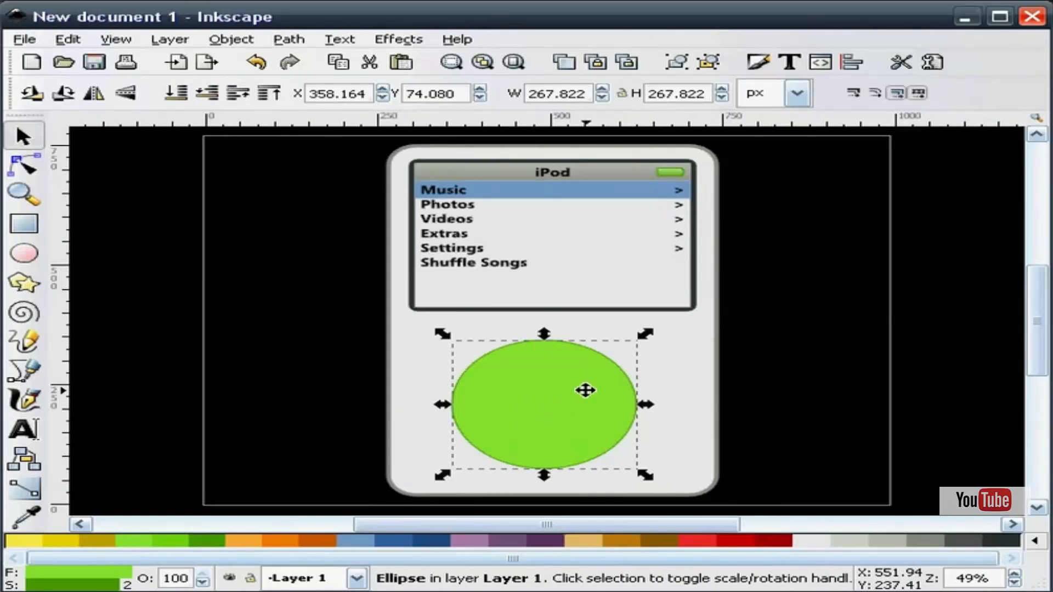
right_click(128, 585)
click(153, 577)
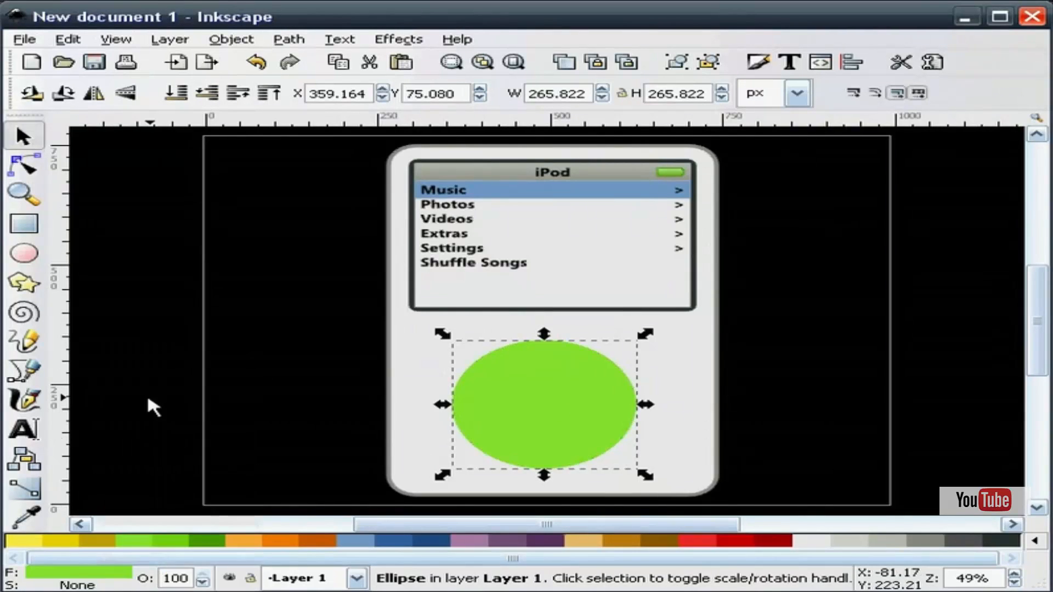
click(148, 405)
- Recolor the green circle with a light warm gray that stands out from the player body
click(537, 413)
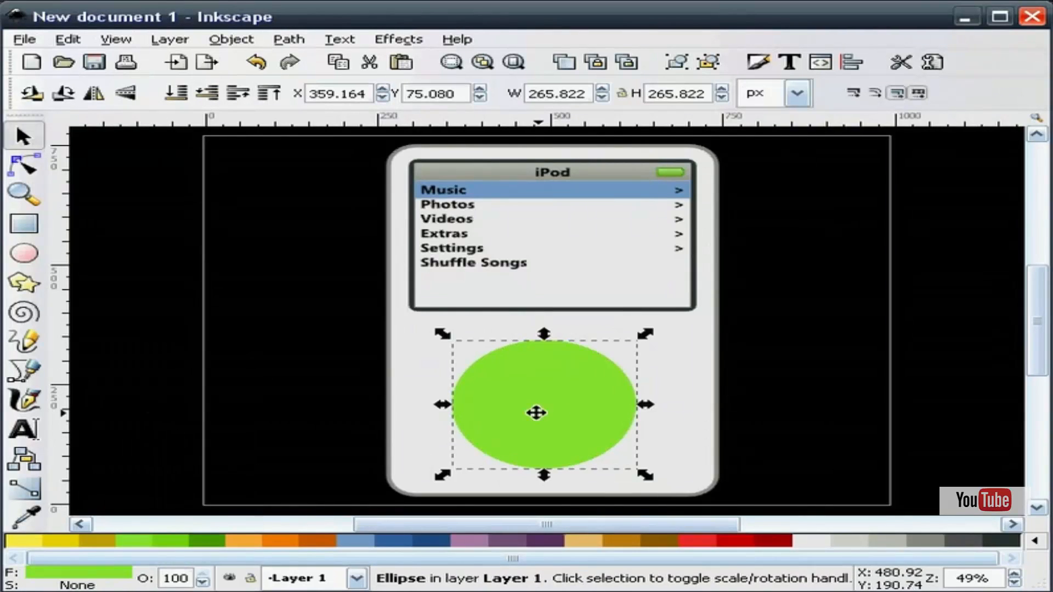
click(822, 543)
click(943, 384)
click(557, 404)
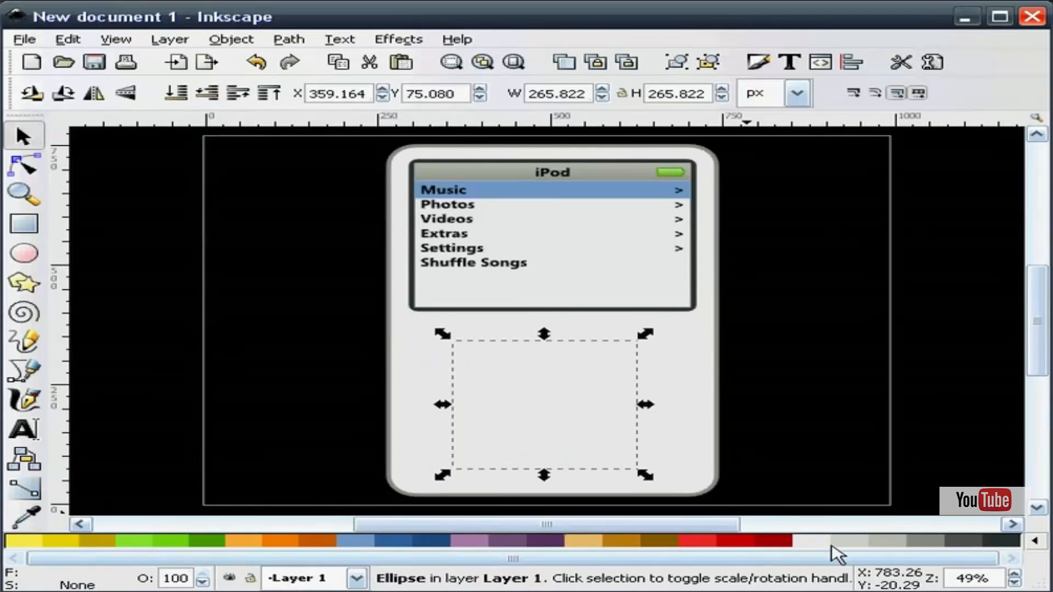
click(882, 541)
click(767, 431)
click(588, 398)
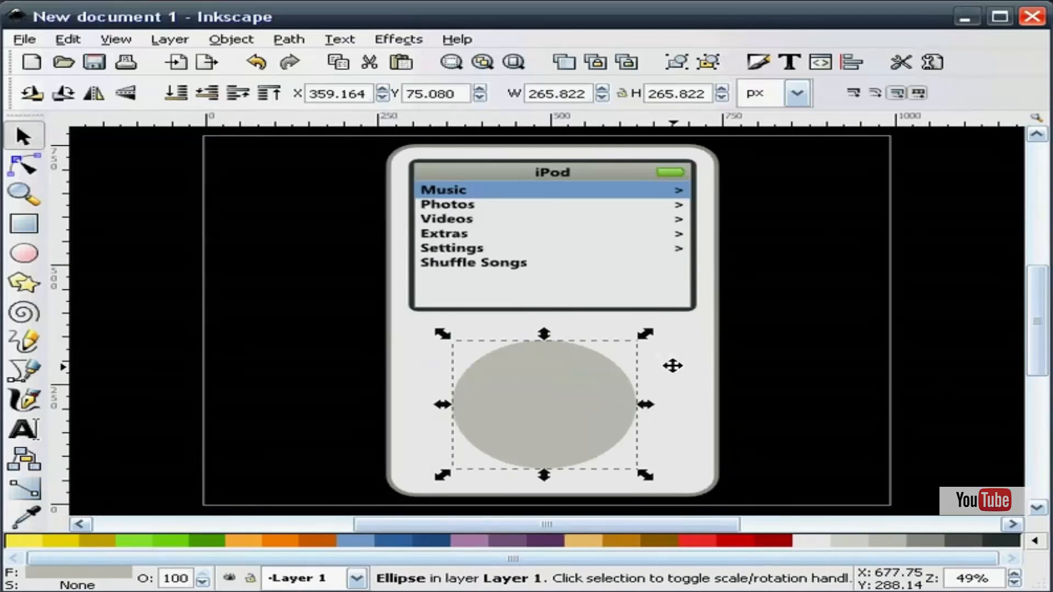
- Center the gray circle horizontally on the player body and deselect both objects
shift+click(673, 365)
click(852, 62)
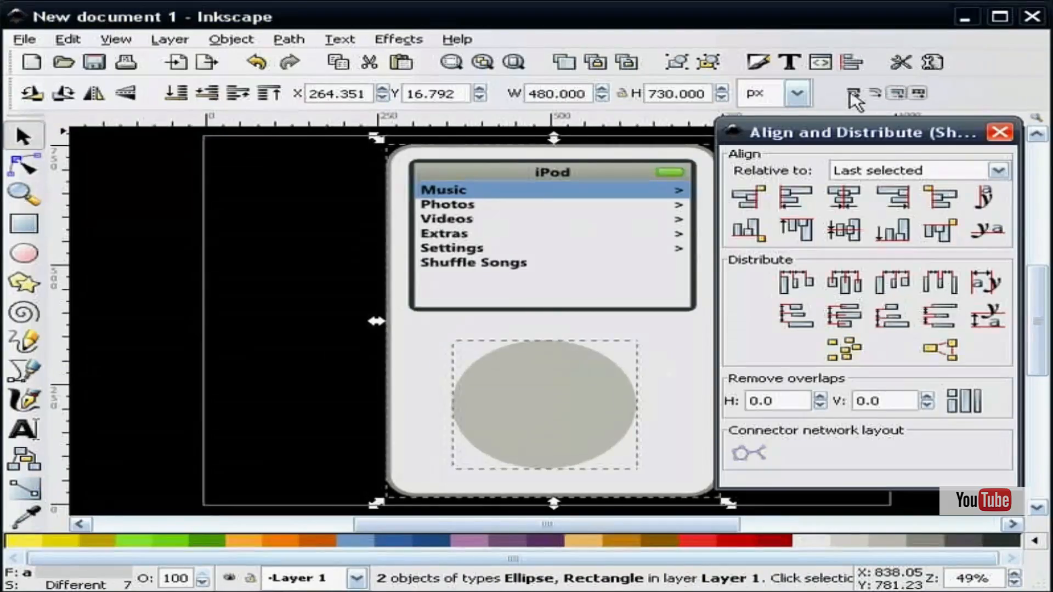
click(844, 198)
click(1000, 132)
click(872, 273)
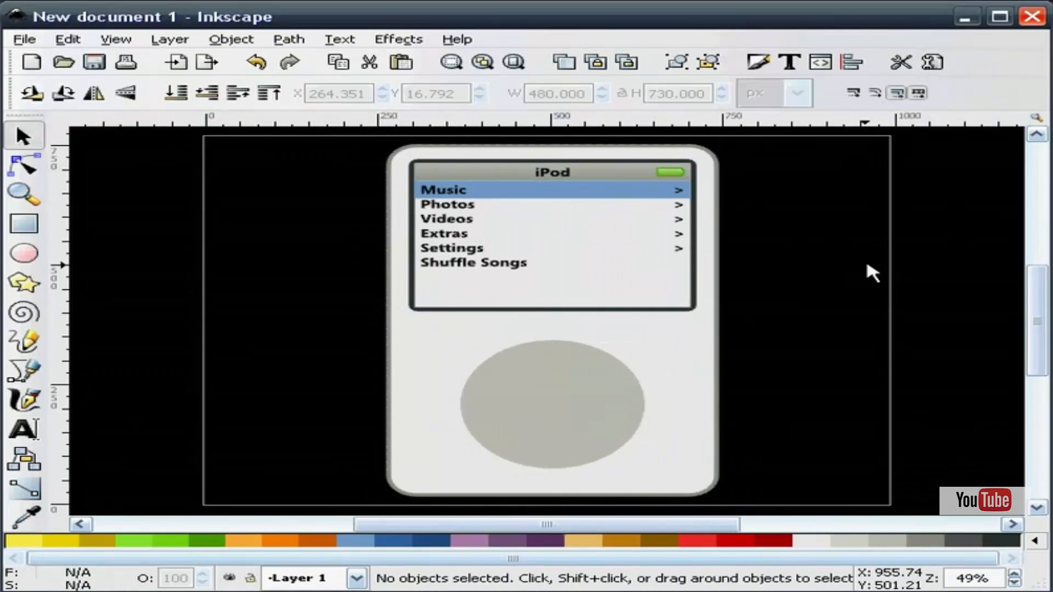
- Duplicate the gray circle and fill the copy with a darker warm gray
right_click(554, 383)
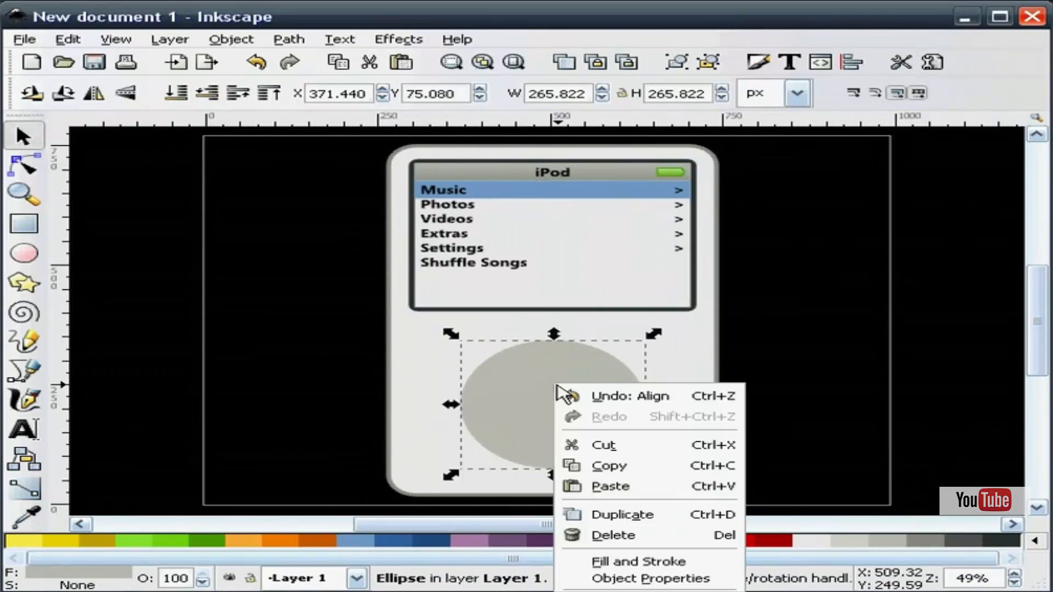
click(670, 514)
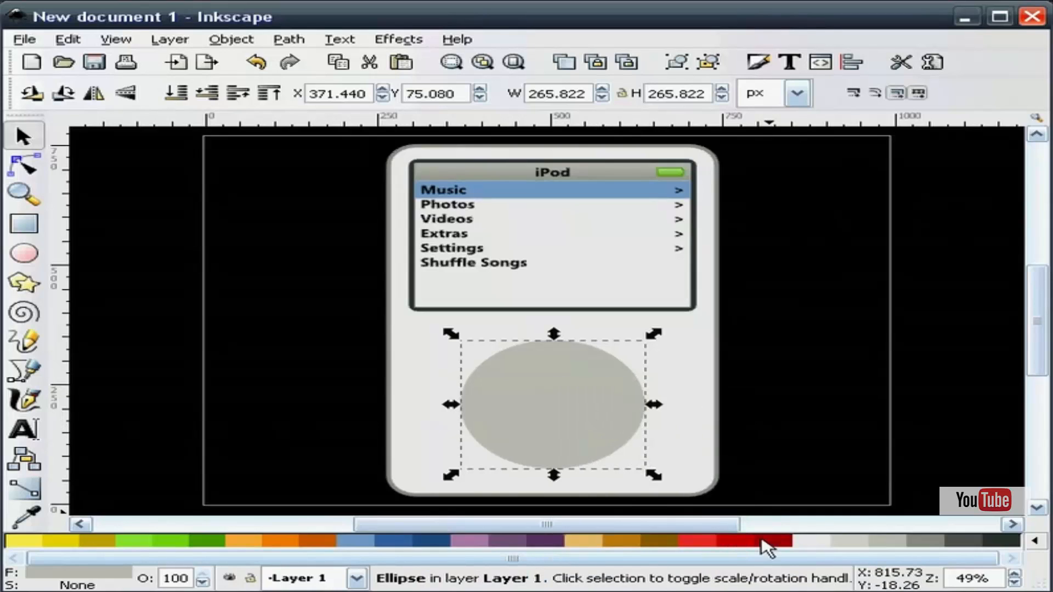
click(938, 546)
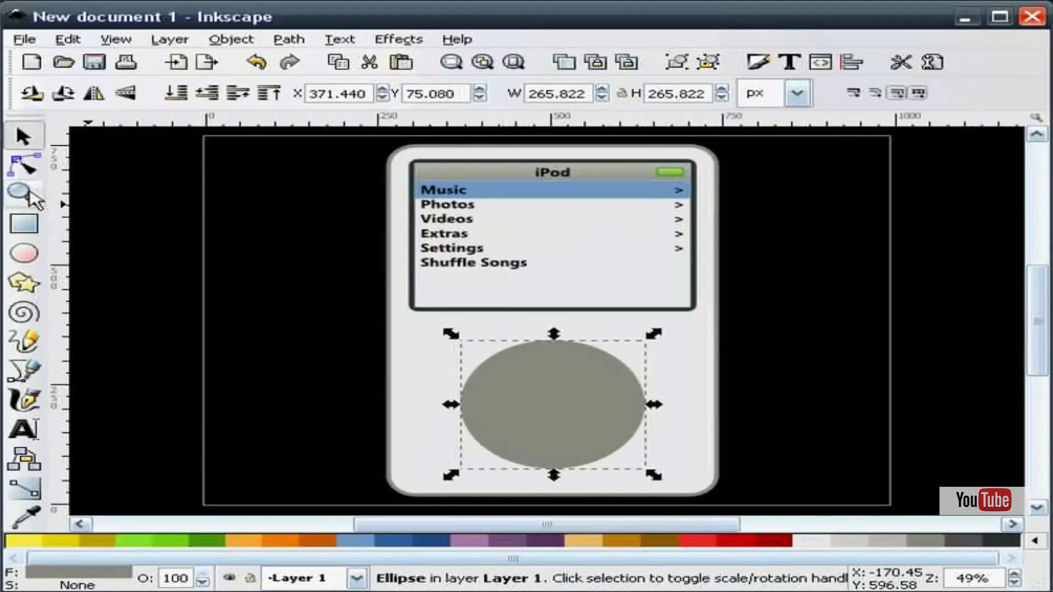
- Enlarge the dark gray circle evenly around its center to about 291 px across and deselect it
click(22, 167)
click(249, 40)
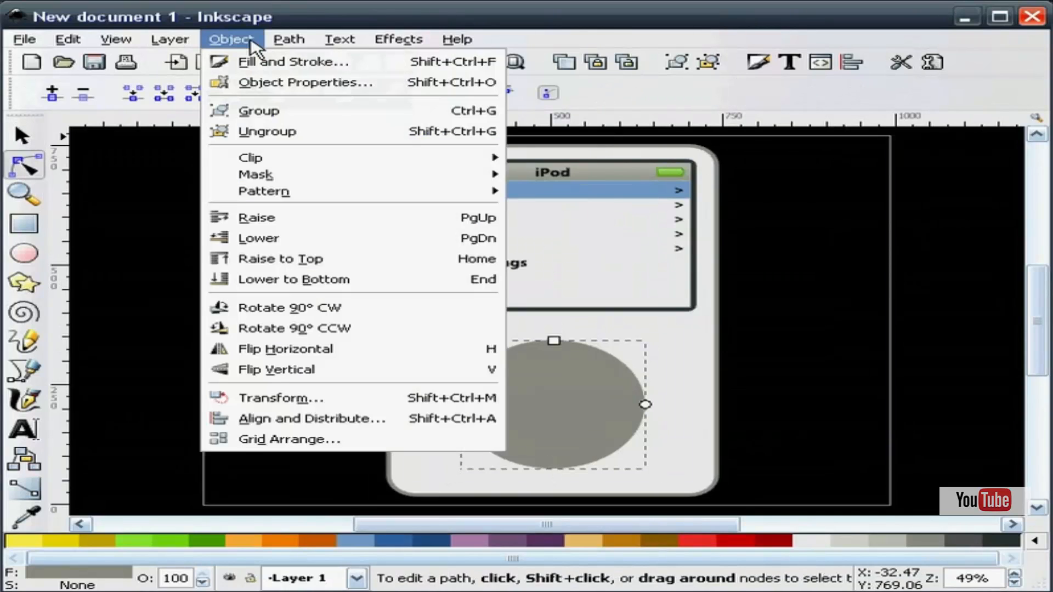
mouse_move(285, 40)
click(344, 354)
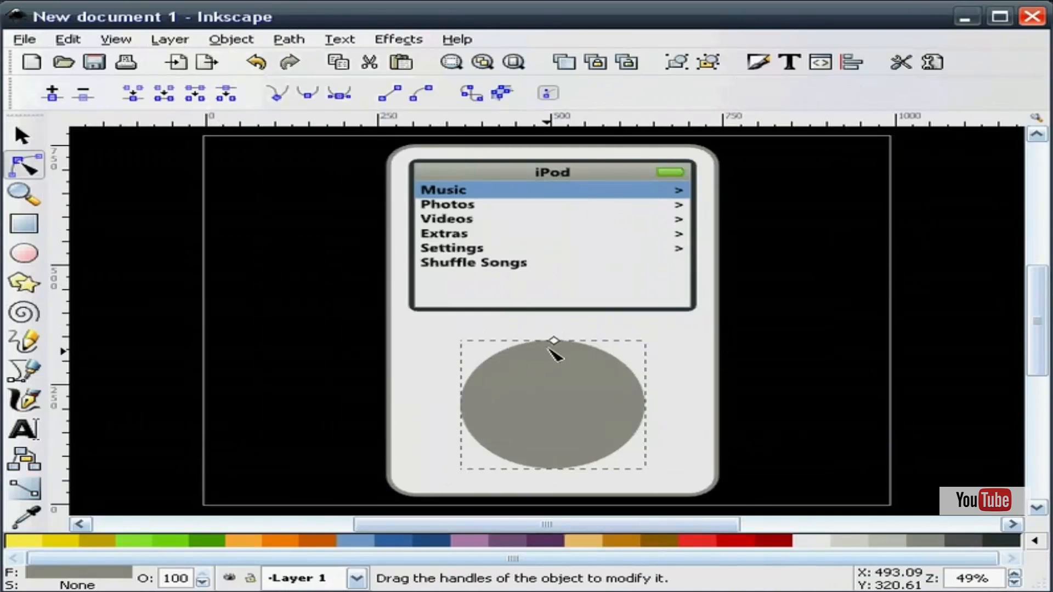
drag(560, 345, 557, 335)
click(22, 135)
click(169, 265)
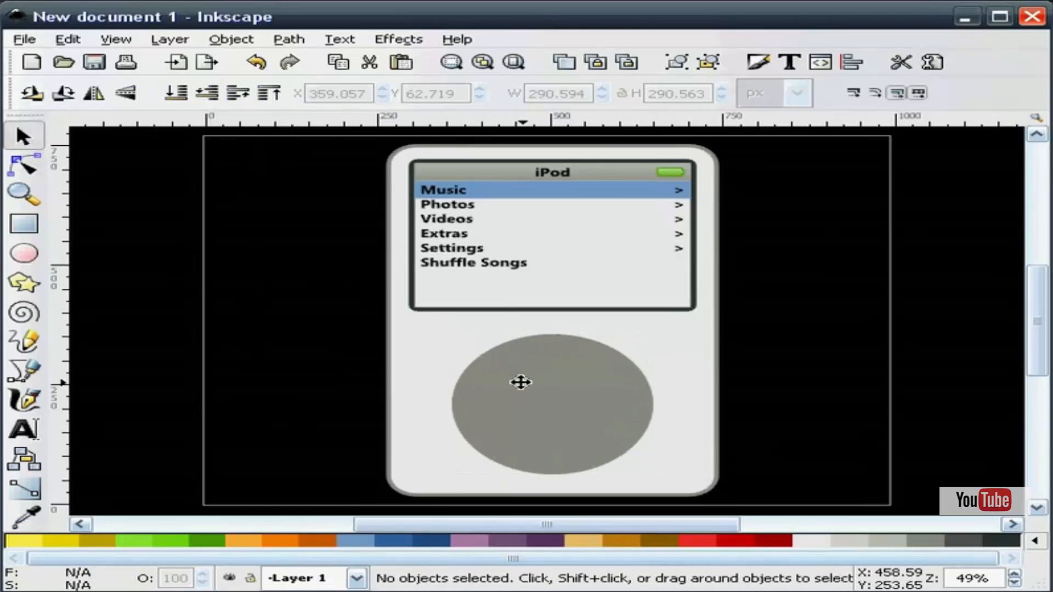
- Try lowering the dark gray circle in the stacking order behind the light gray circle, and undo it
click(521, 381)
click(177, 93)
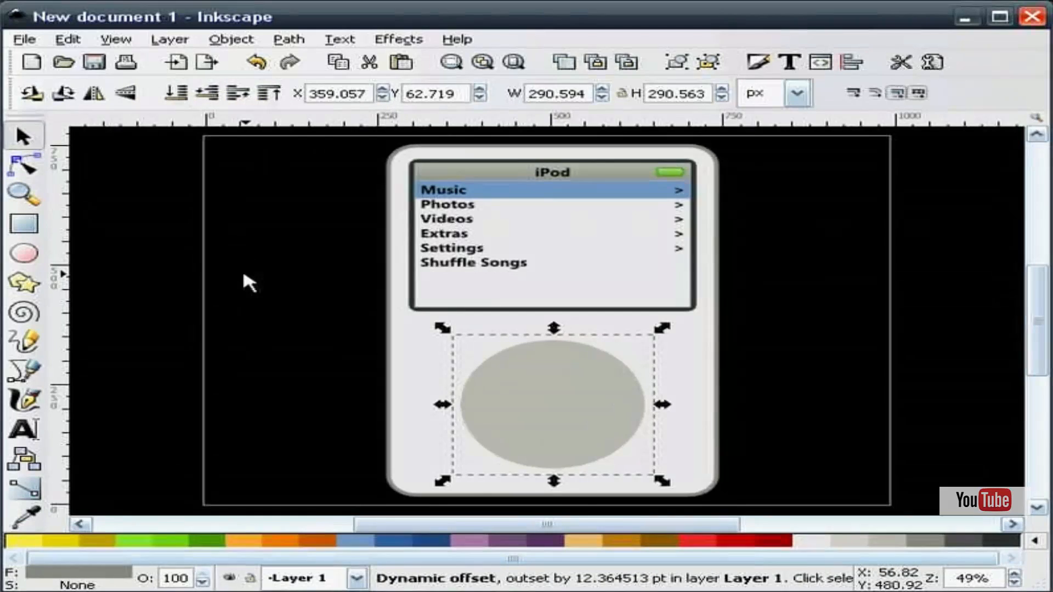
click(256, 62)
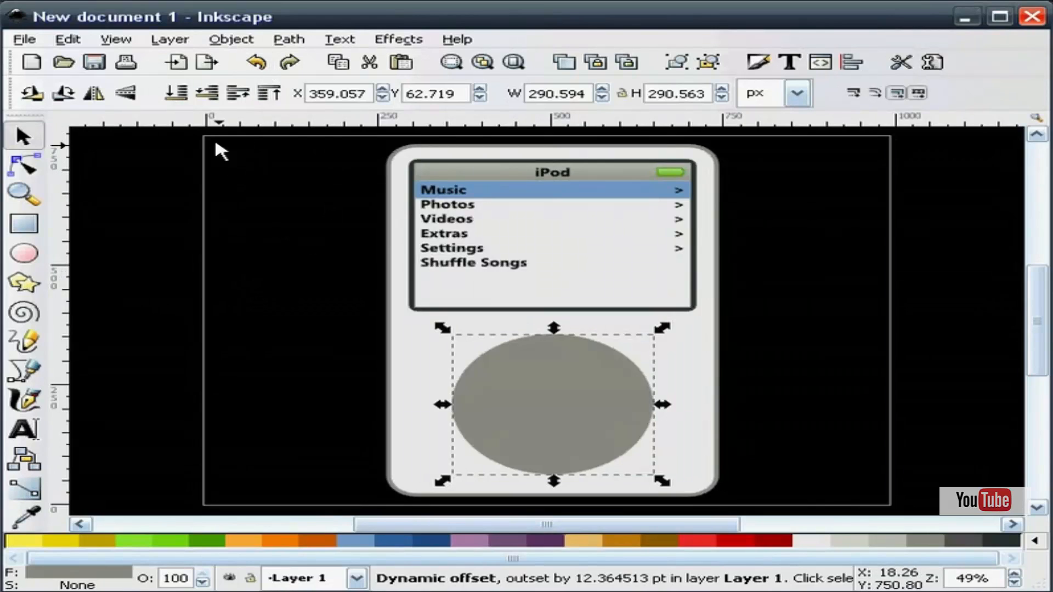
click(209, 96)
click(189, 247)
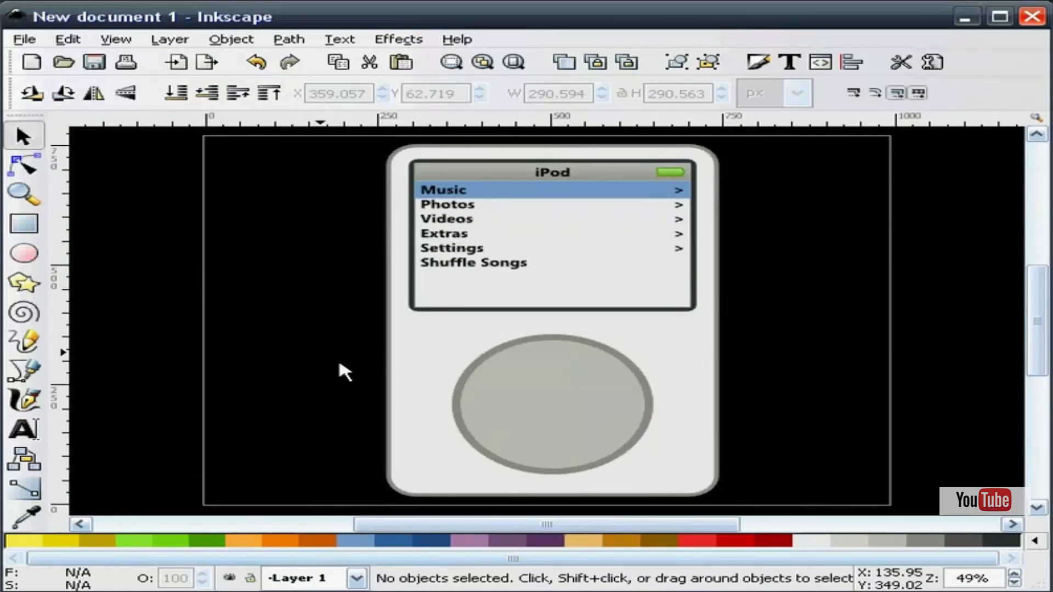
click(252, 62)
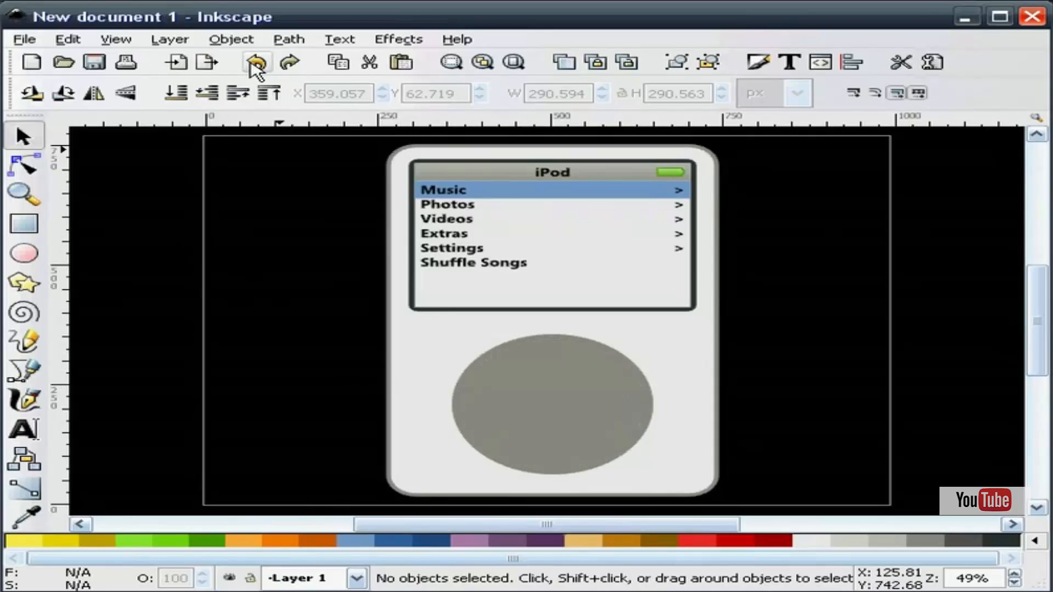
- Reduce the dark gray circle's dynamic offset to make it about 283 px across, and deselect it
click(23, 165)
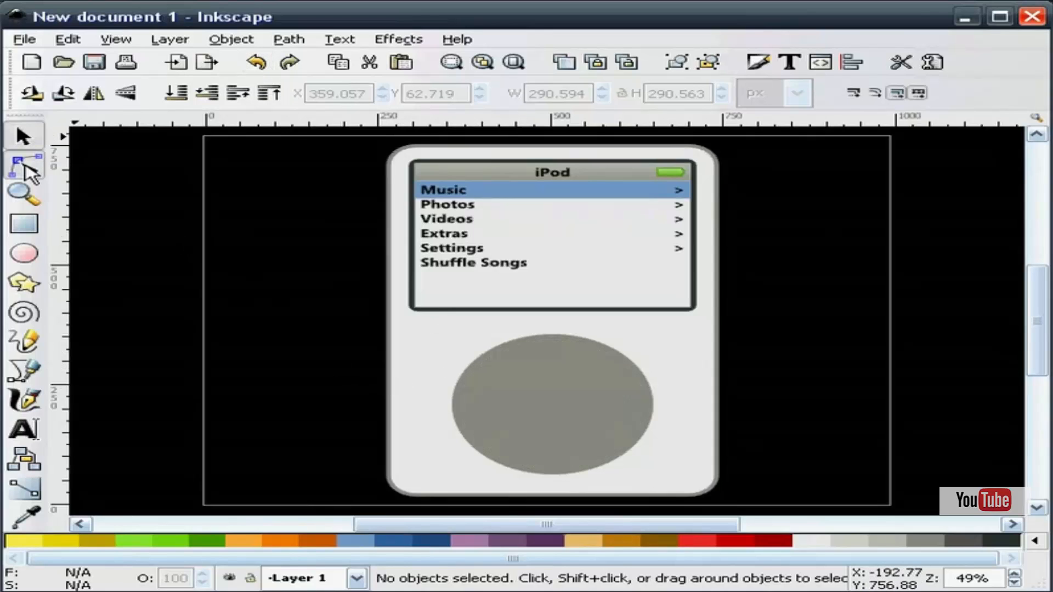
click(545, 422)
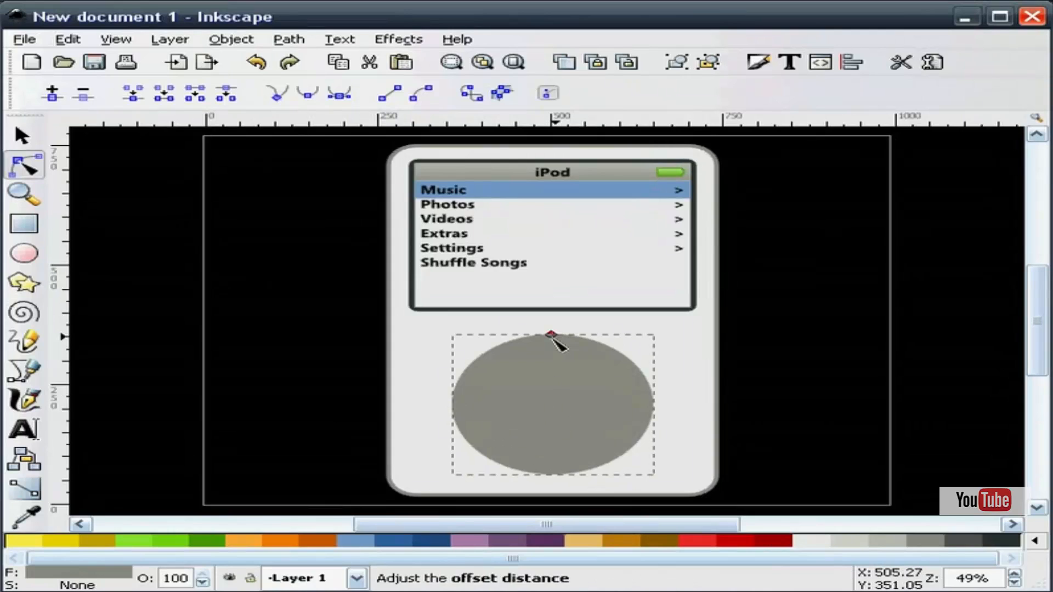
drag(552, 336, 554, 335)
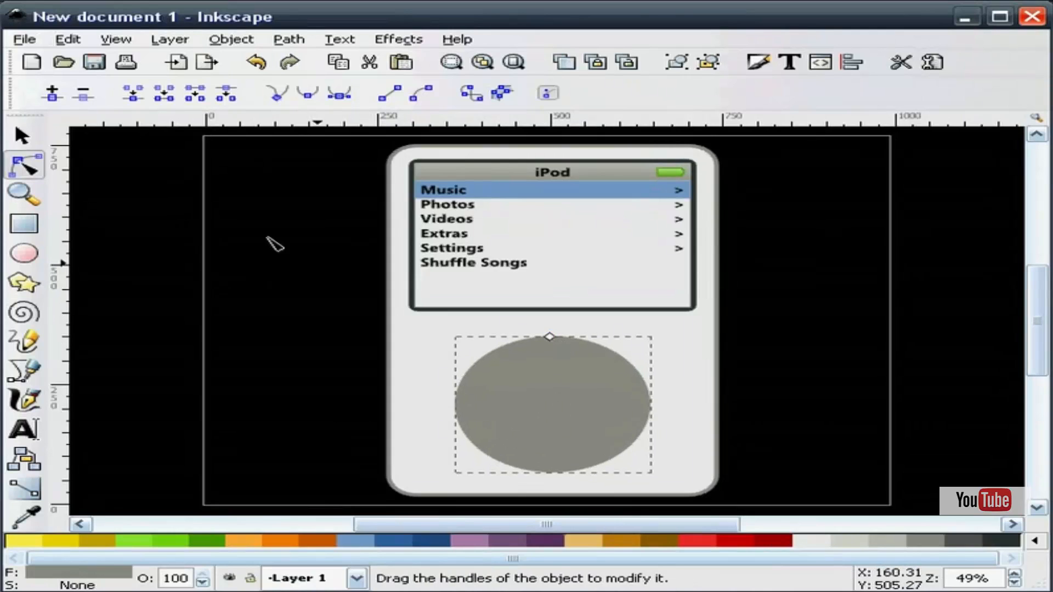
click(23, 137)
key(Escape)
- Lower the dark gray circle one level behind the light gray circle and deselect it
click(524, 400)
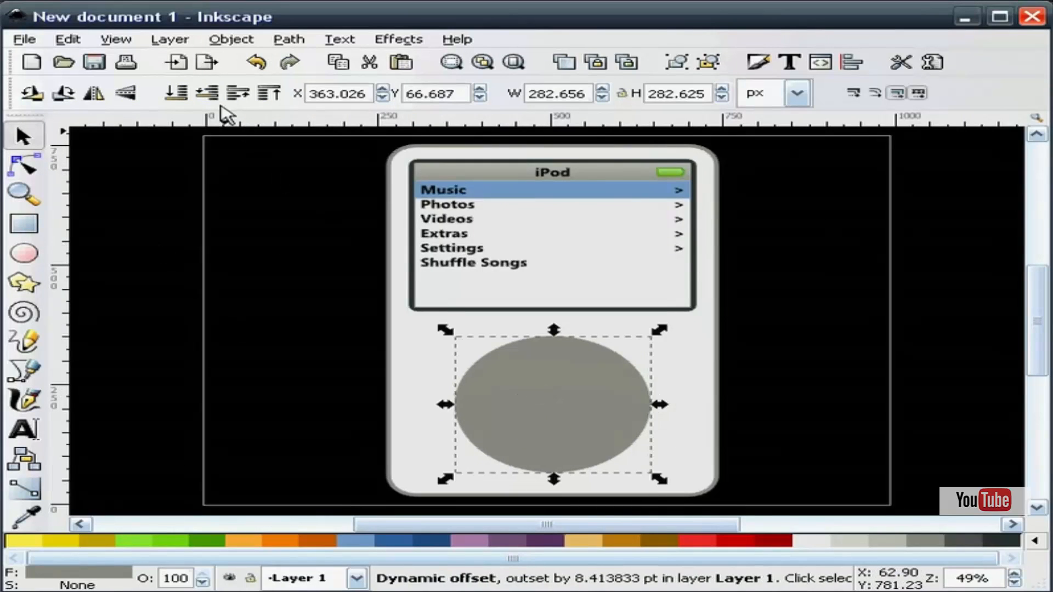
click(209, 95)
click(147, 216)
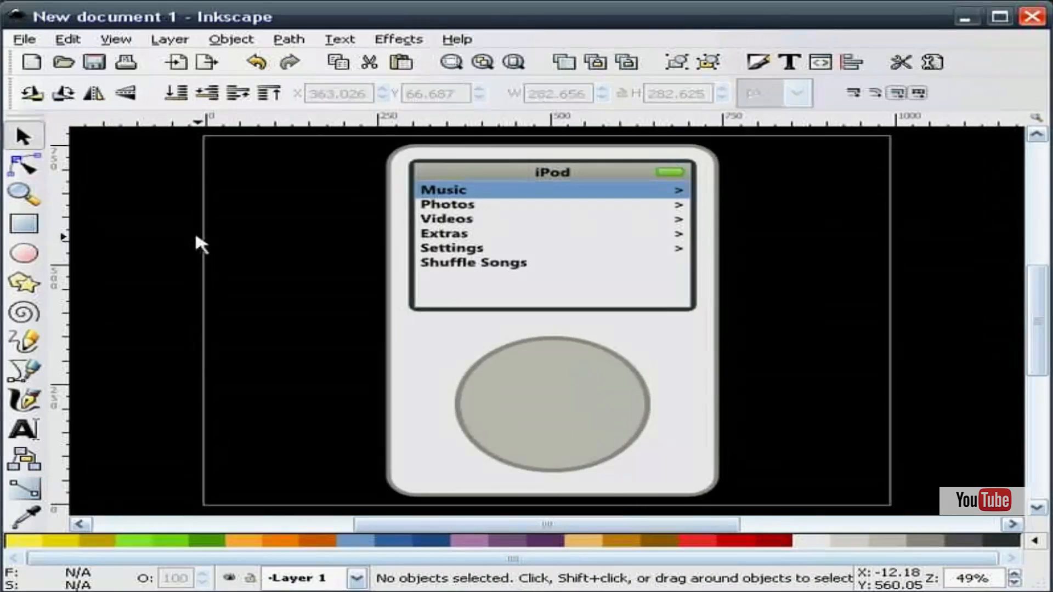
- Fill the light gray wheel circle with a lighter warm gray and deselect it
click(554, 381)
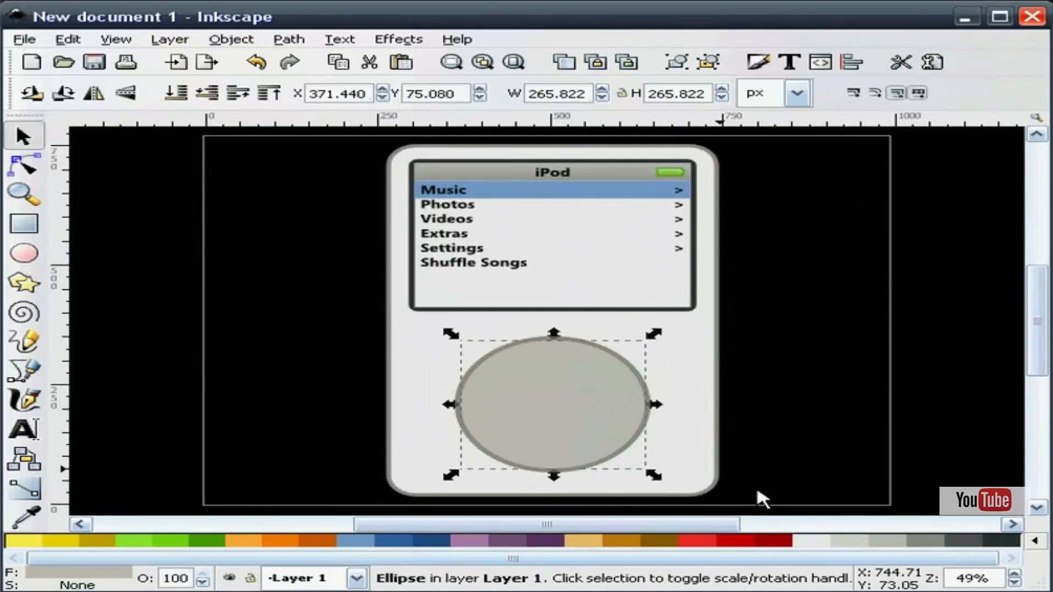
click(866, 541)
click(876, 407)
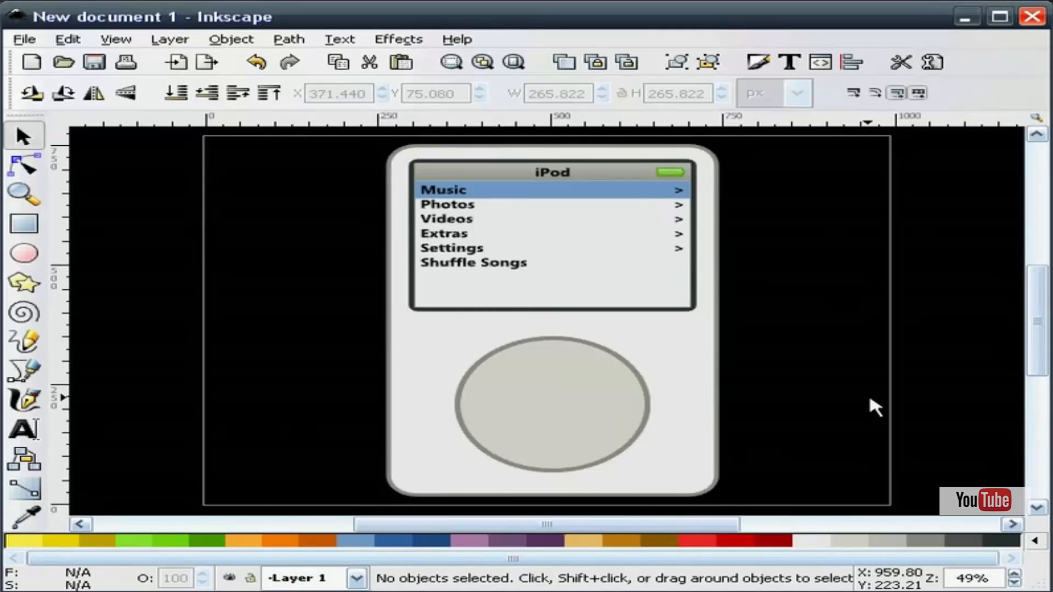
- Try drawing a near-white circle about 81 px across inside the click wheel, and delete it
click(24, 253)
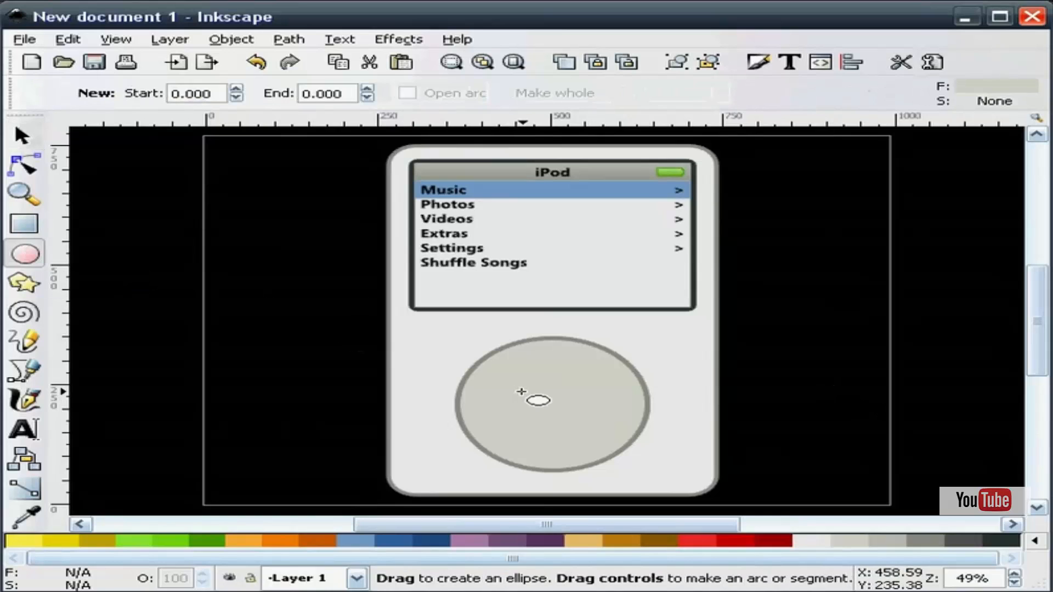
drag(514, 386, 571, 425)
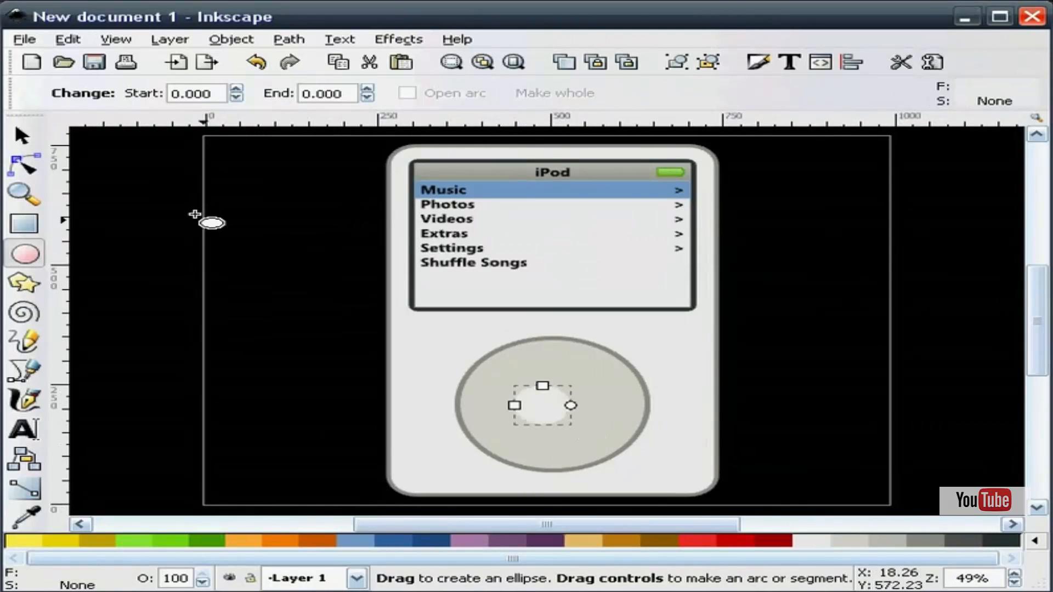
click(23, 136)
click(541, 403)
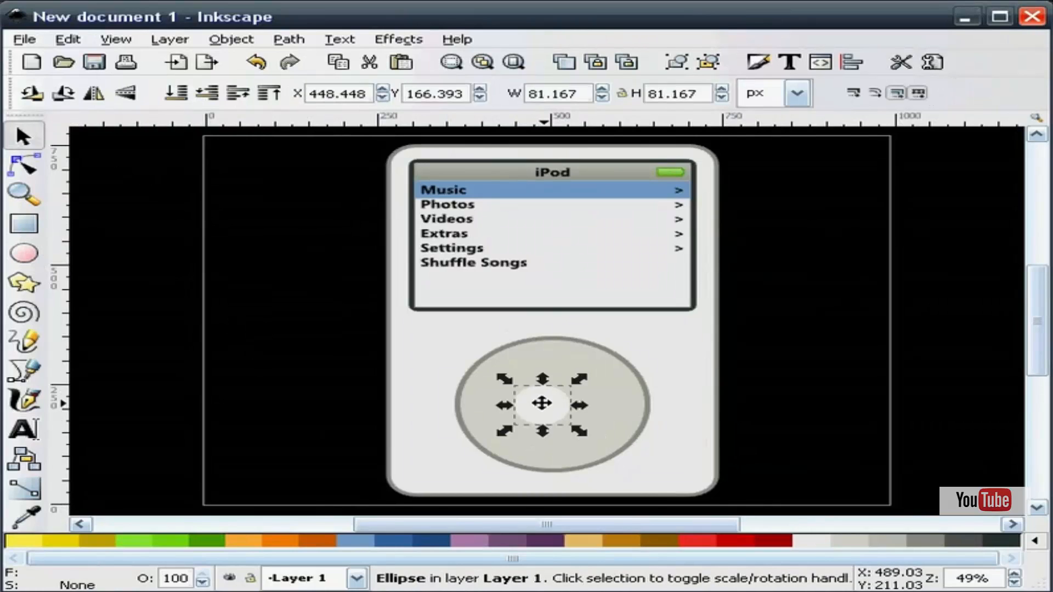
key(Delete)
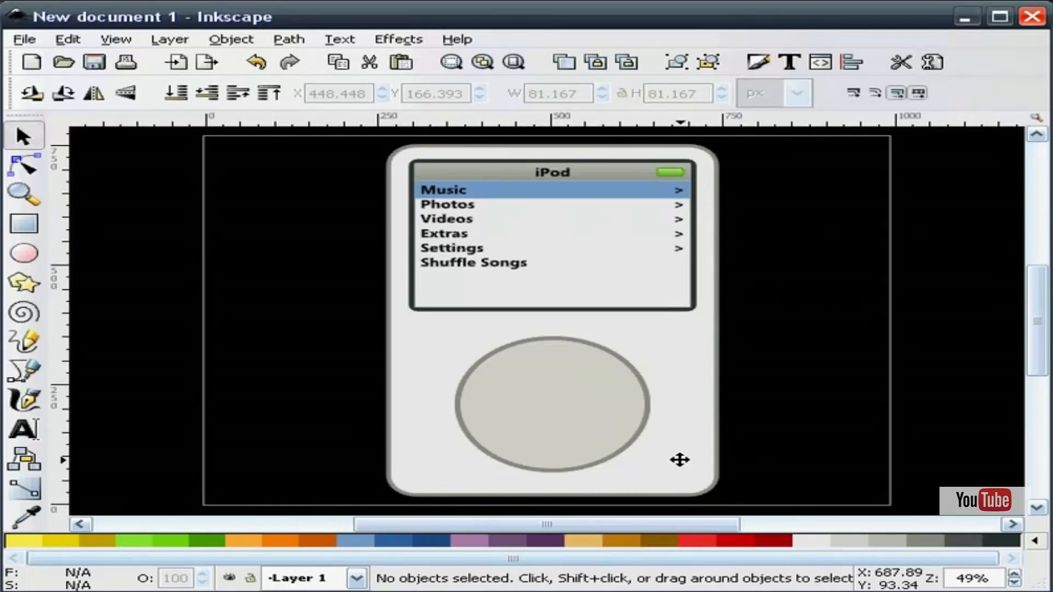
- Draw a near-white circle about 89 px across on the empty black area beside the player
click(23, 254)
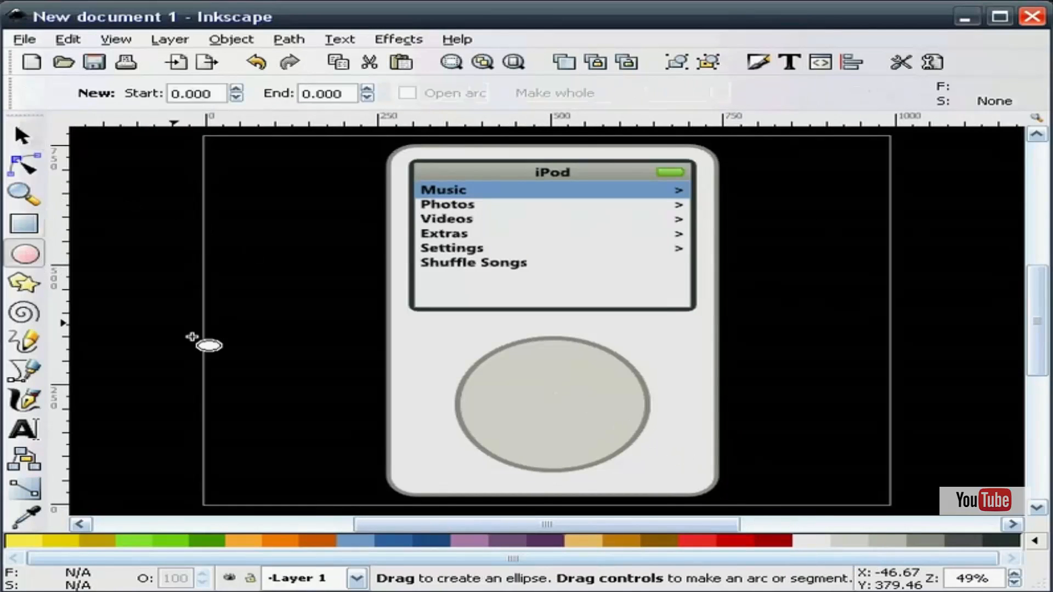
drag(219, 332, 277, 378)
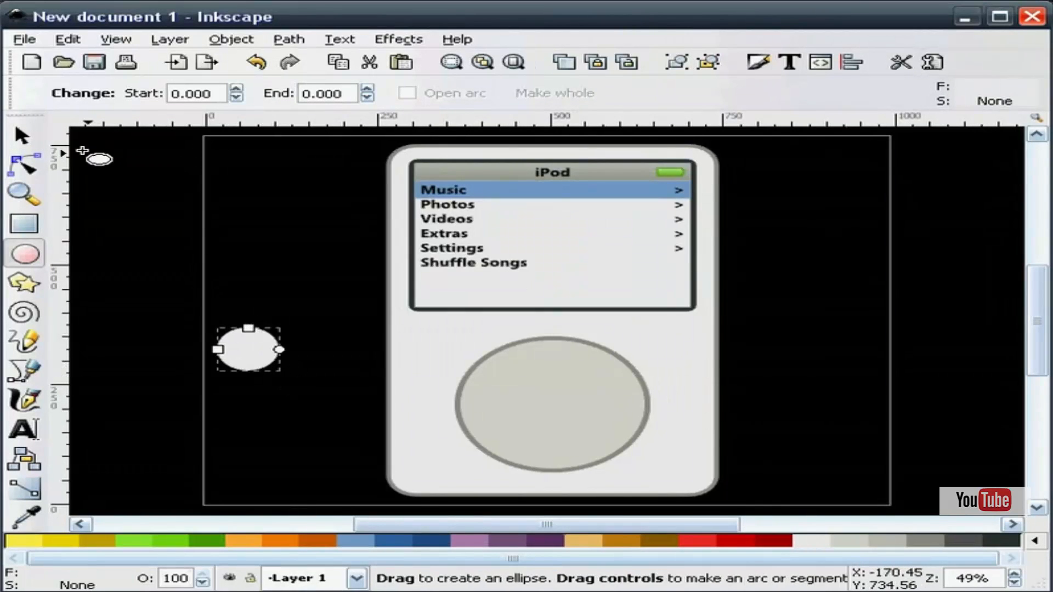
click(23, 136)
key(Escape)
- Center the small near-white circle horizontally and vertically on the click wheel and deselect both circles
click(252, 339)
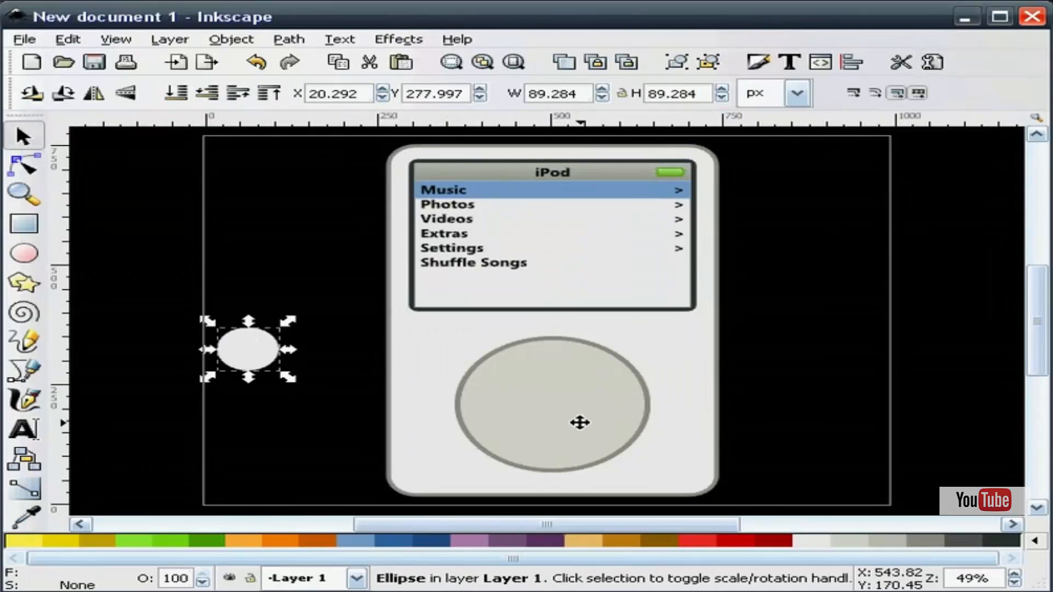
shift+click(580, 423)
click(852, 62)
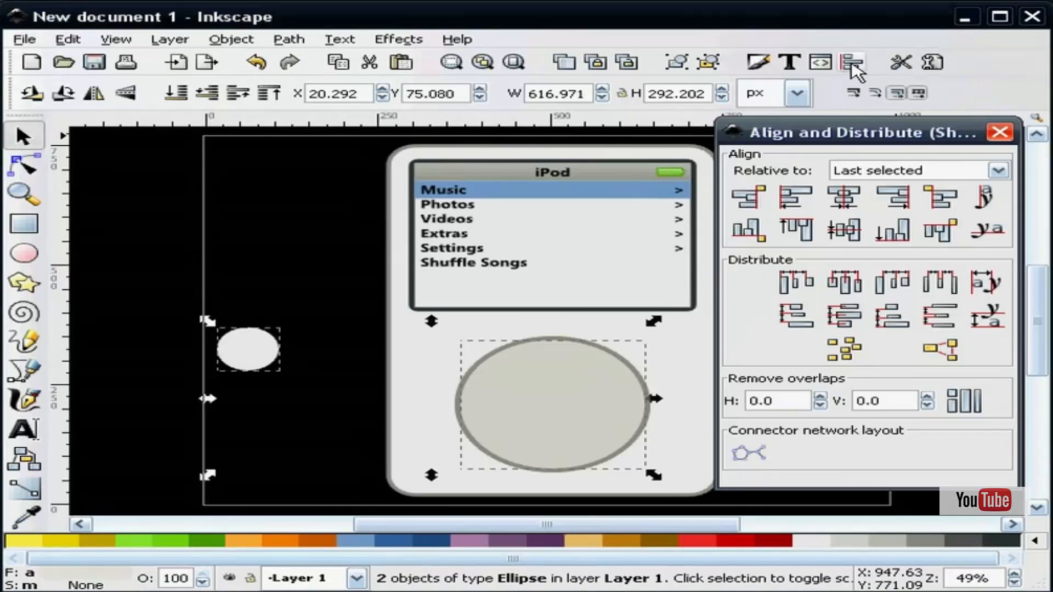
click(844, 198)
click(857, 231)
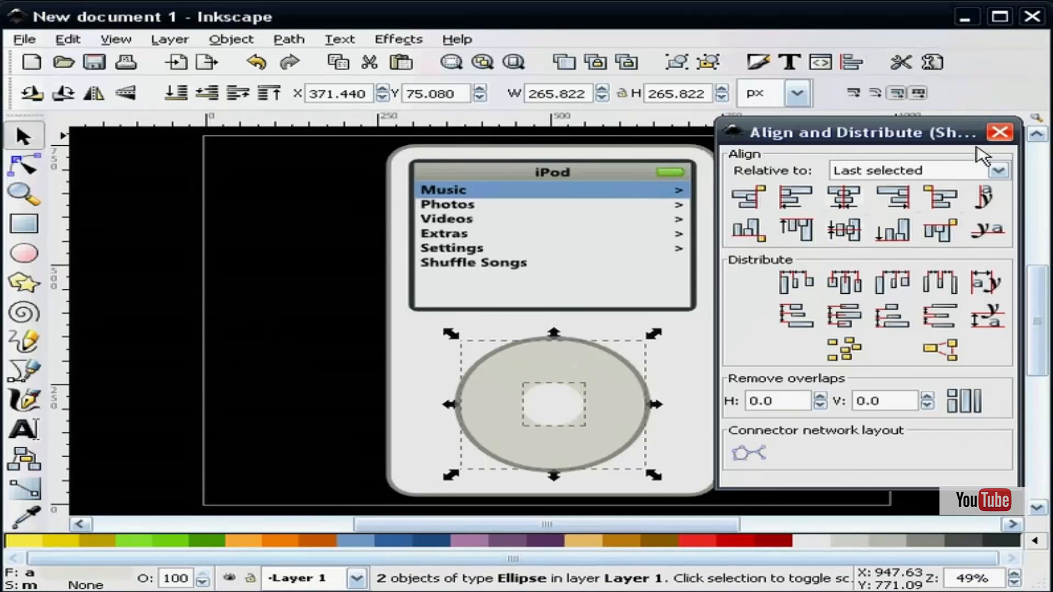
click(1000, 132)
click(782, 371)
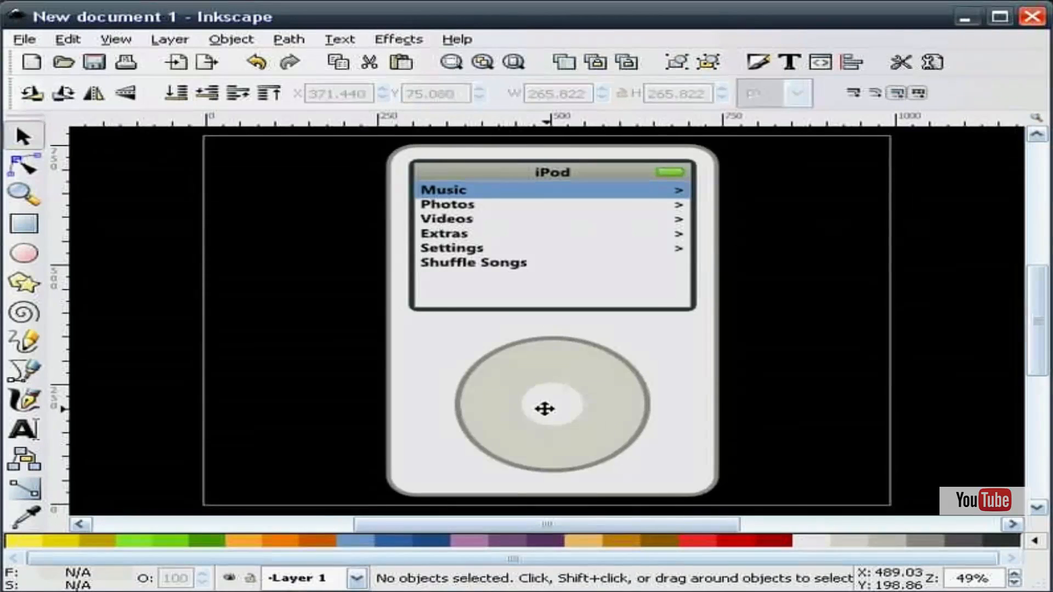
- Enlarge the wheel's center button circle proportionally to about 106 px across and deselect it
click(549, 405)
drag(602, 387, 613, 376)
click(773, 324)
- Realign the enlarged center button with the middle of the click wheel on both axes and deselect both circles
click(574, 394)
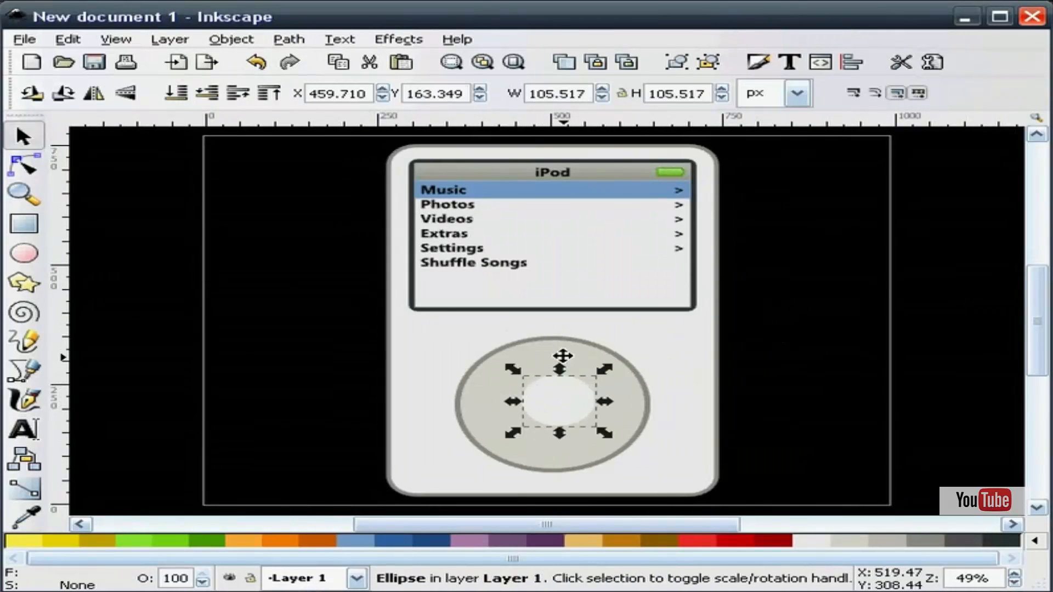
shift+click(563, 357)
click(851, 62)
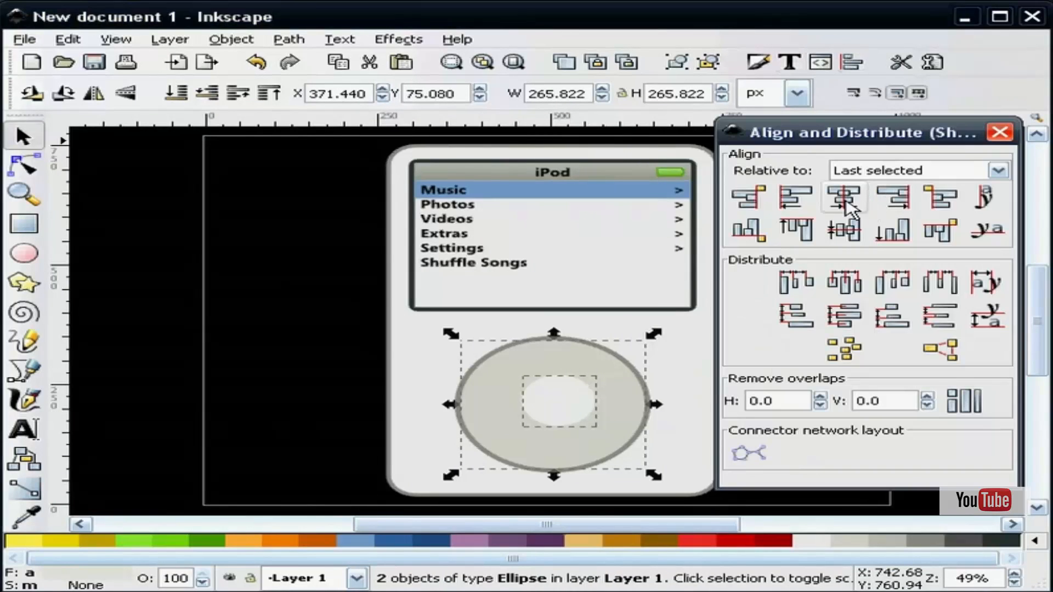
click(847, 204)
click(998, 133)
click(857, 235)
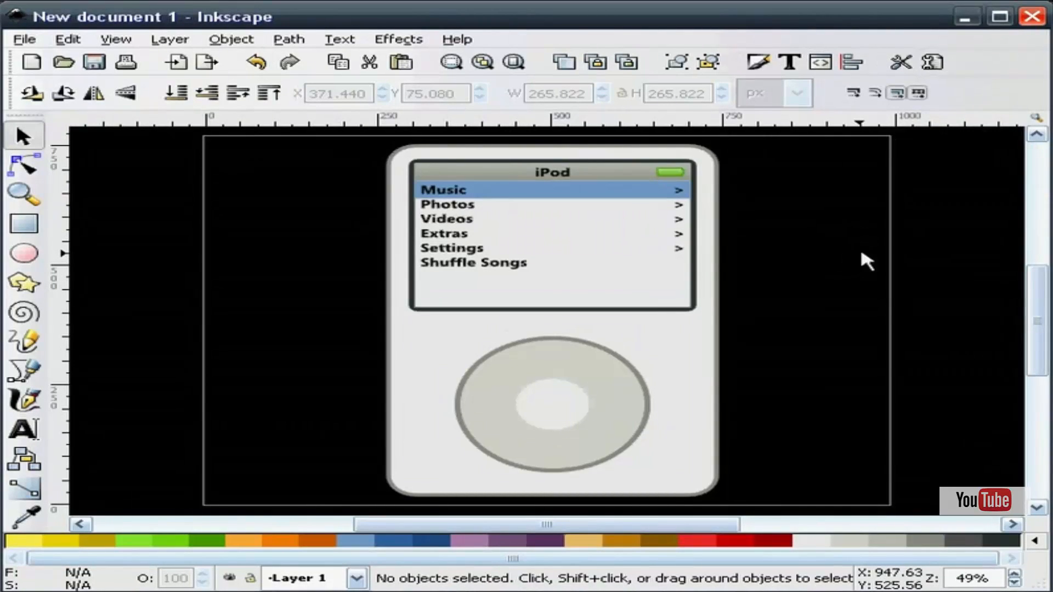
- Copy the iPod title text from the screen header and paste it over the click wheel's lower right edge
click(554, 170)
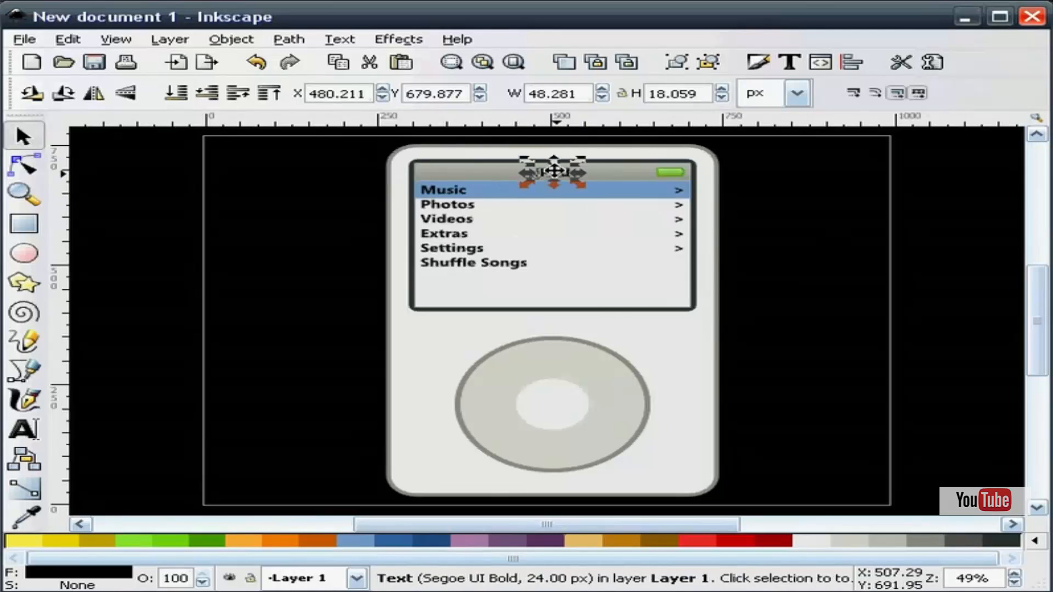
right_click(556, 175)
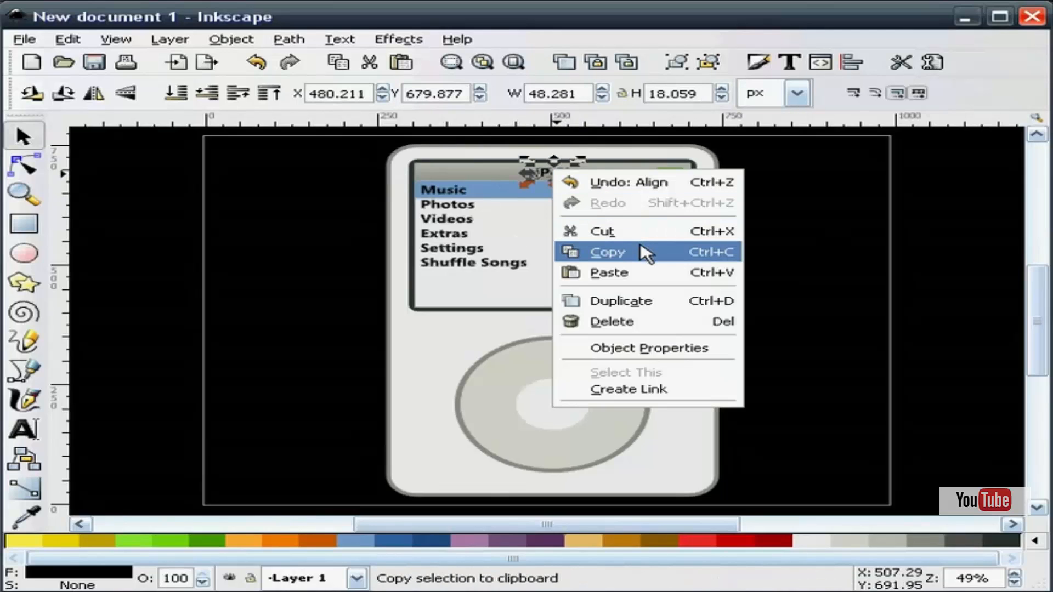
click(646, 258)
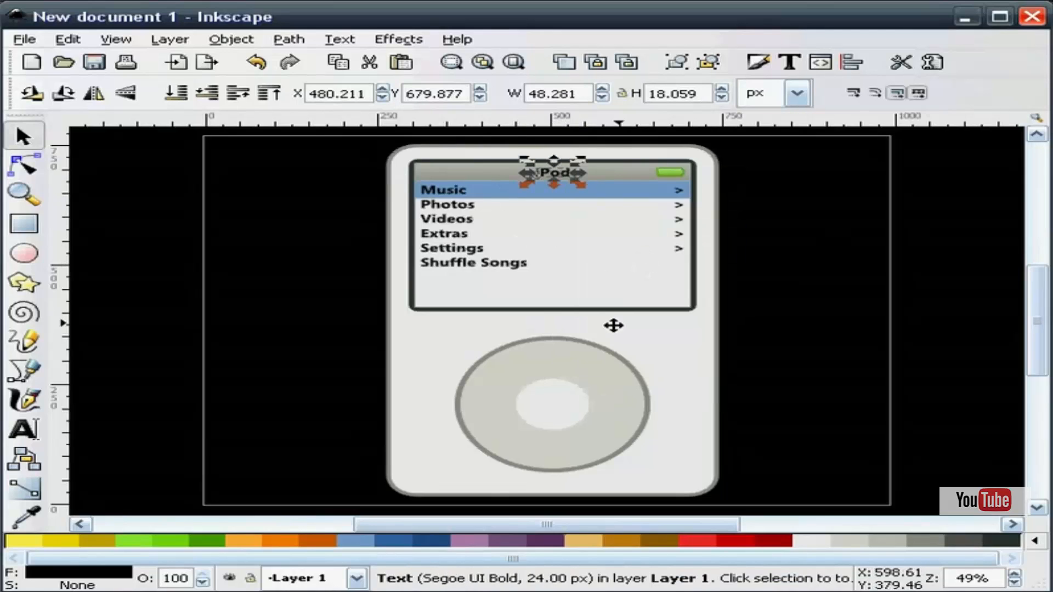
right_click(554, 355)
click(609, 457)
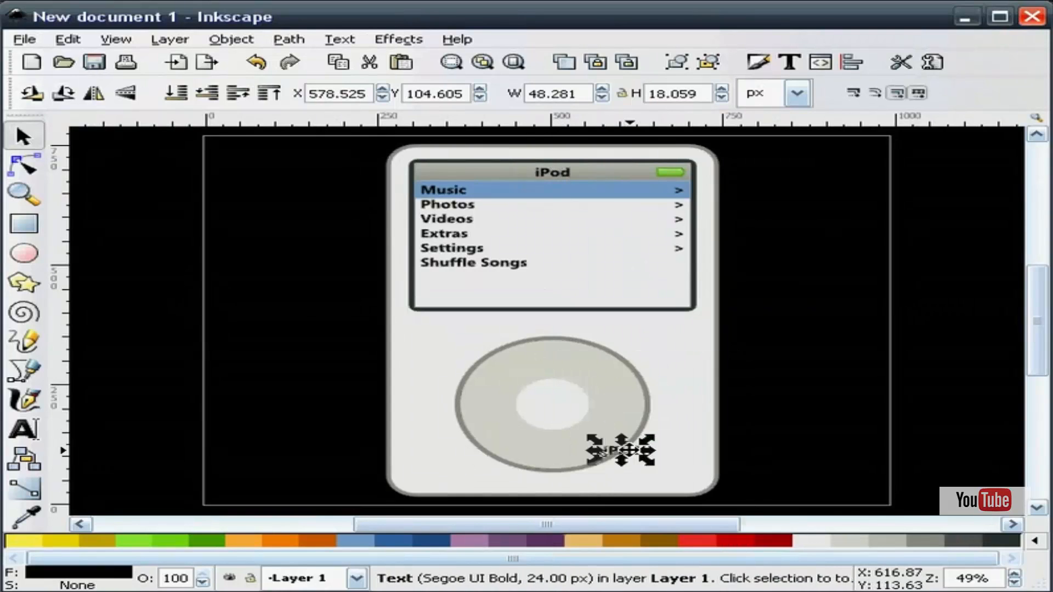
drag(621, 450, 641, 411)
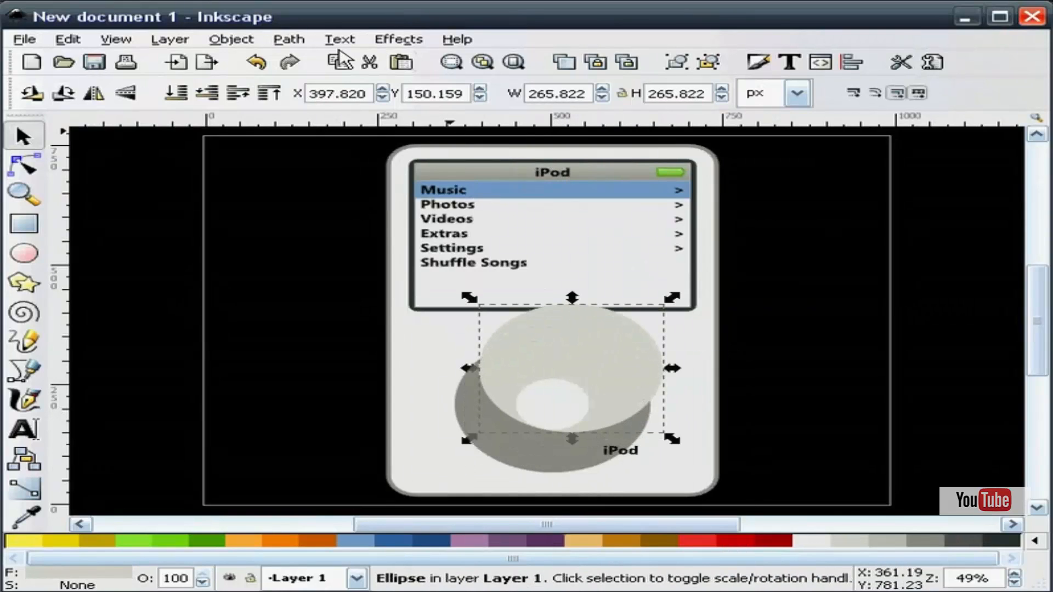
click(257, 65)
key(Escape)
- Move the pasted iPod text onto the wheel ring, just above the center button
click(23, 195)
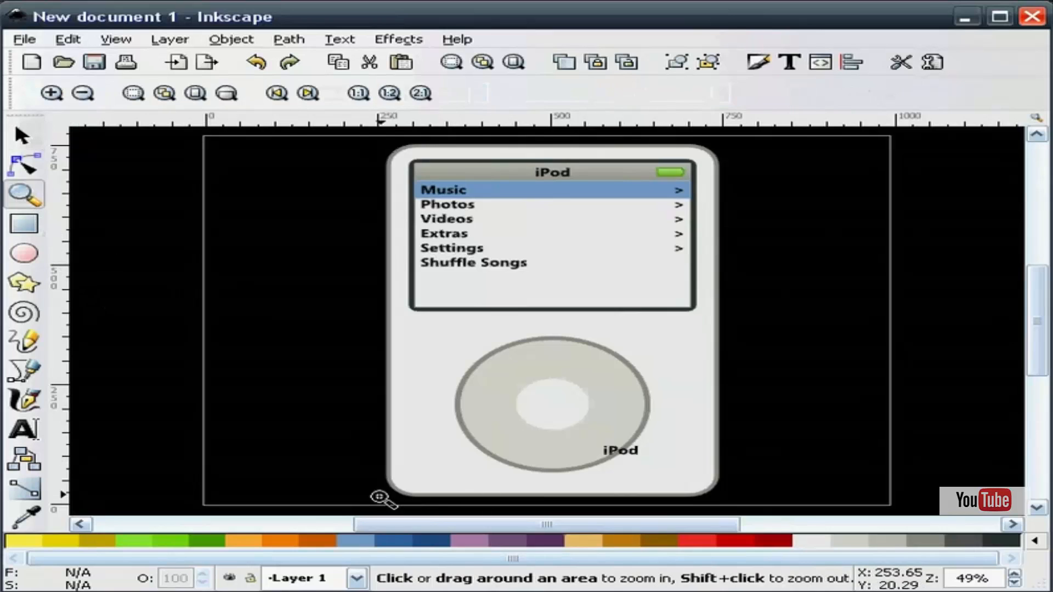
drag(349, 497, 765, 288)
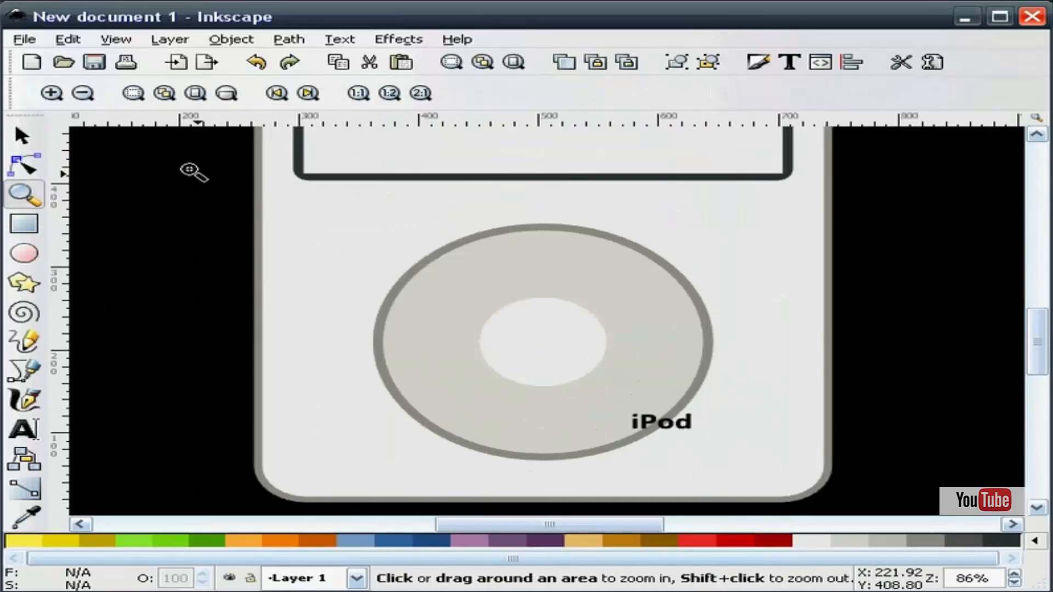
click(24, 135)
click(685, 425)
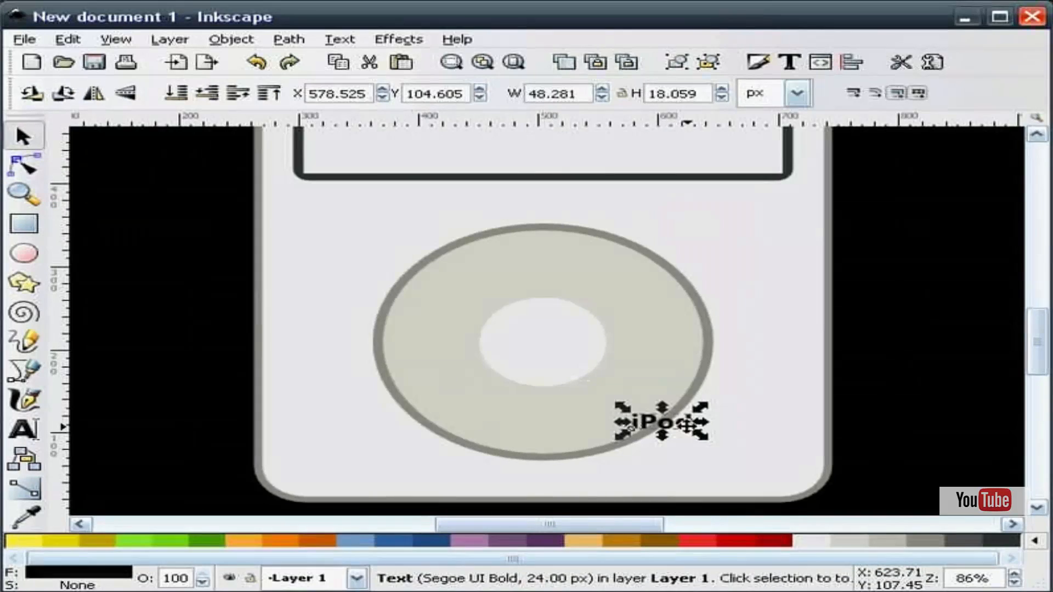
drag(685, 425, 571, 272)
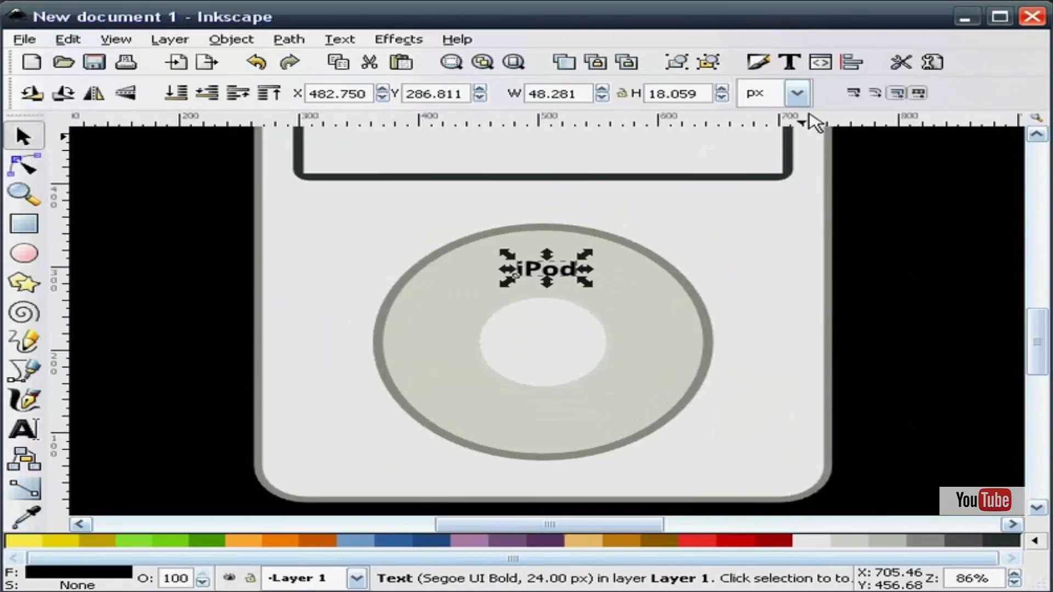
- Replace the wording of the pasted iPod text on the click wheel with MENU
click(789, 62)
click(57, 46)
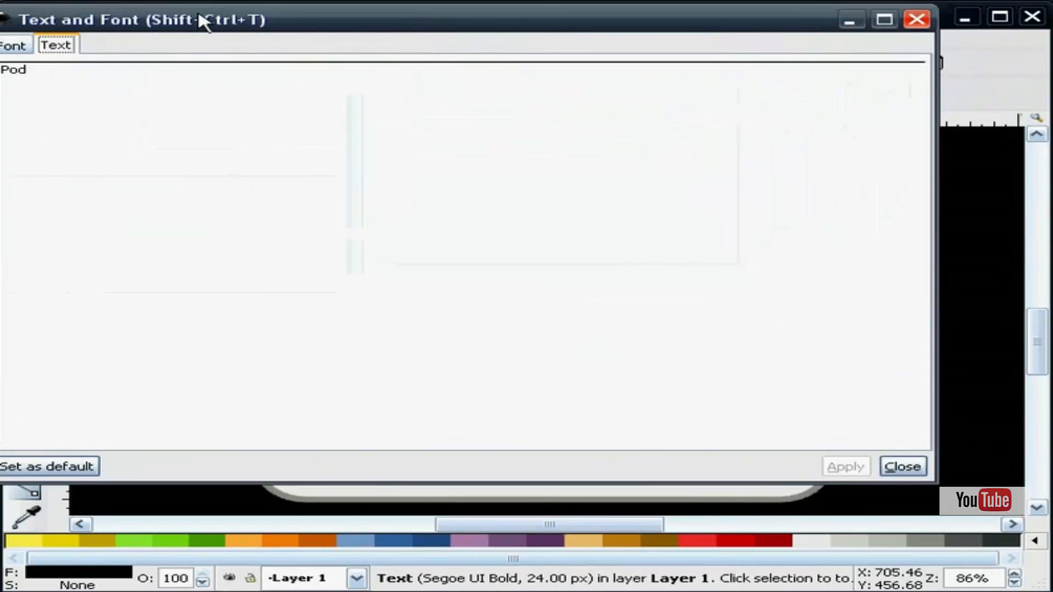
drag(203, 22, 271, 42)
drag(94, 92, 66, 91)
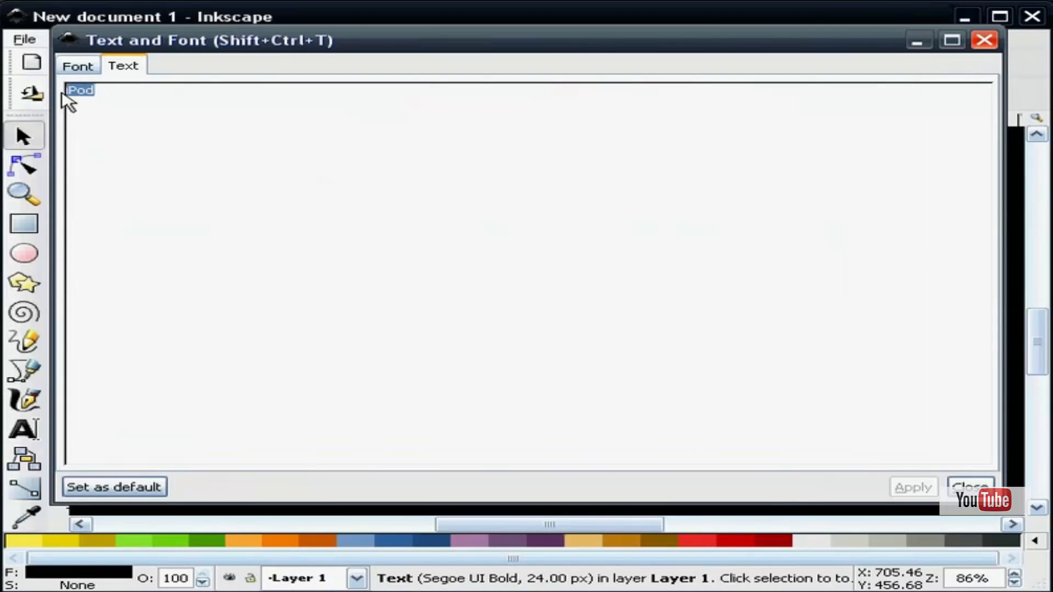
text(MN)
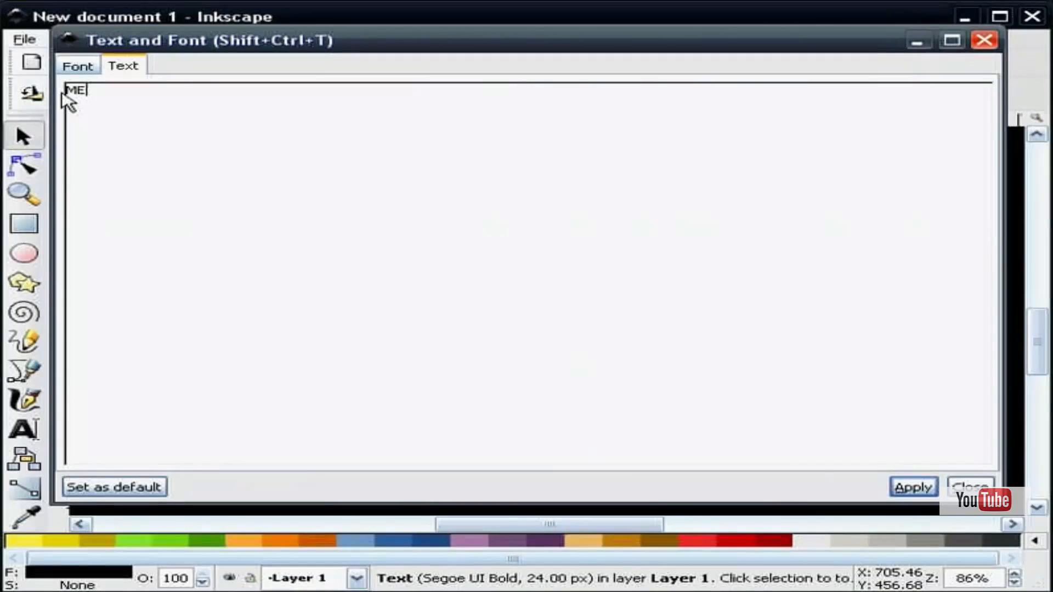
click(911, 487)
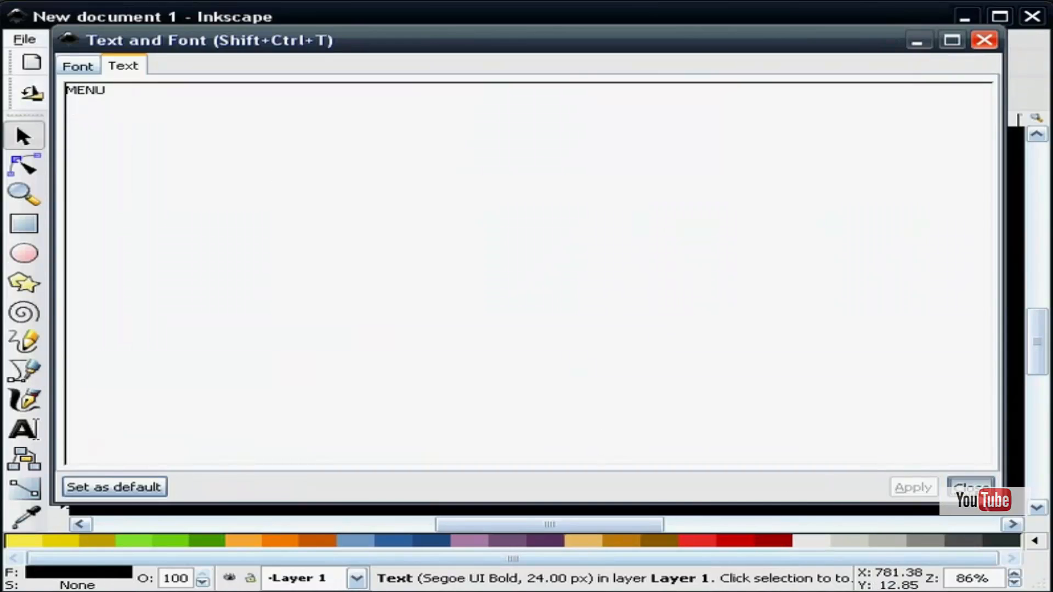
click(968, 487)
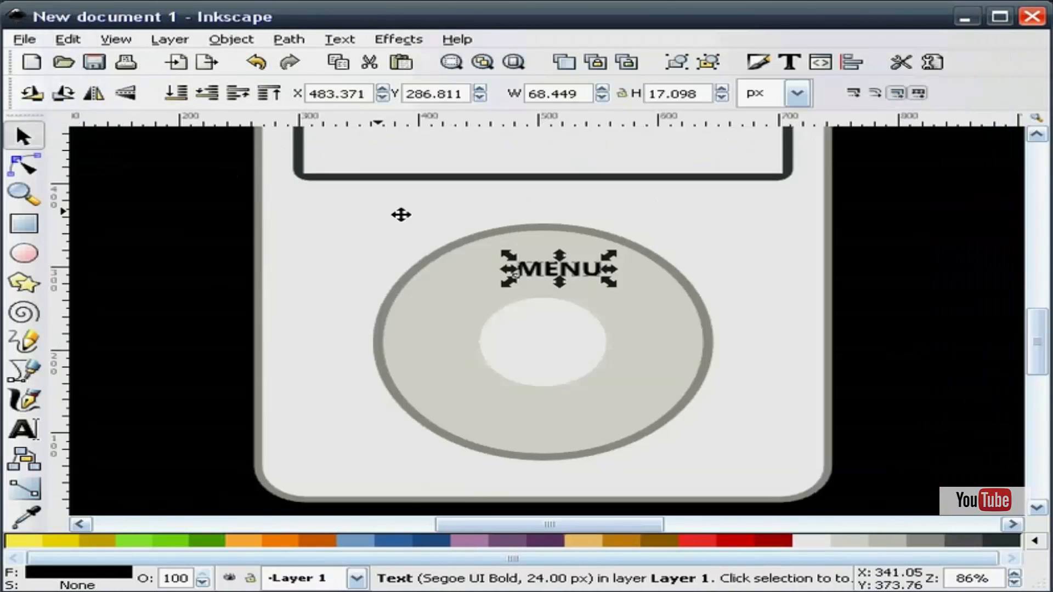
- Center the MENU label horizontally on the click wheel and deselect both objects
shift+click(670, 318)
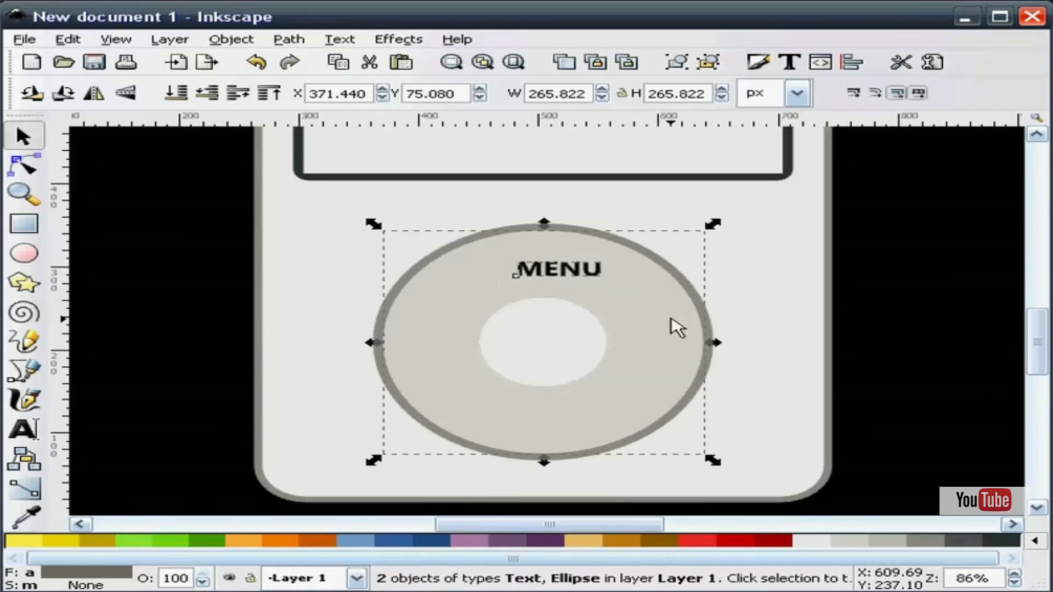
click(852, 64)
click(844, 197)
click(1000, 132)
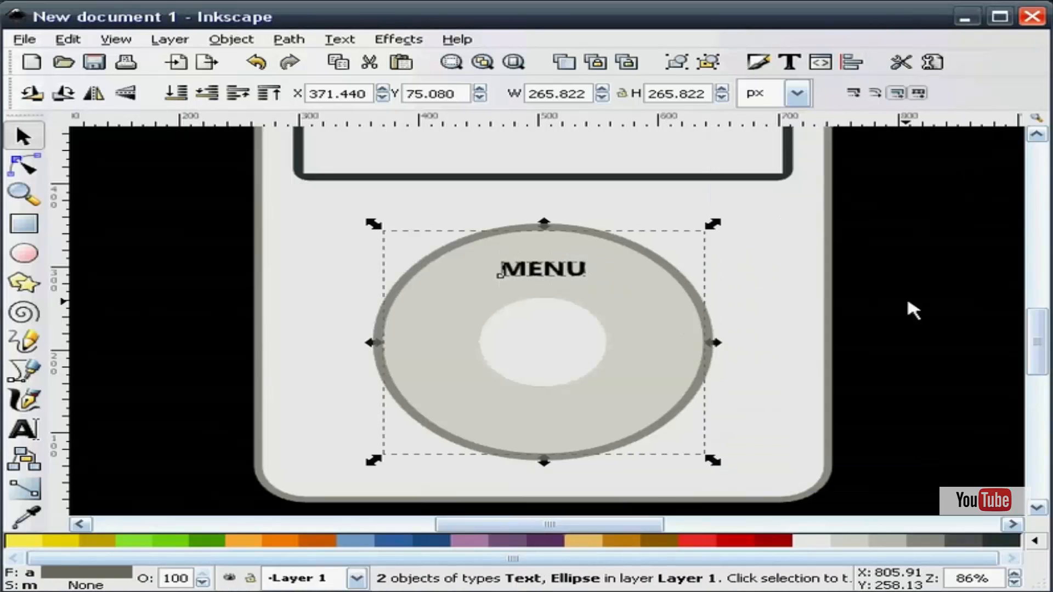
key(Escape)
- Move the MENU label straight up to about Y 307 px near the wheel's upper edge and recolor it light grey
click(500, 273)
drag(500, 273, 555, 251)
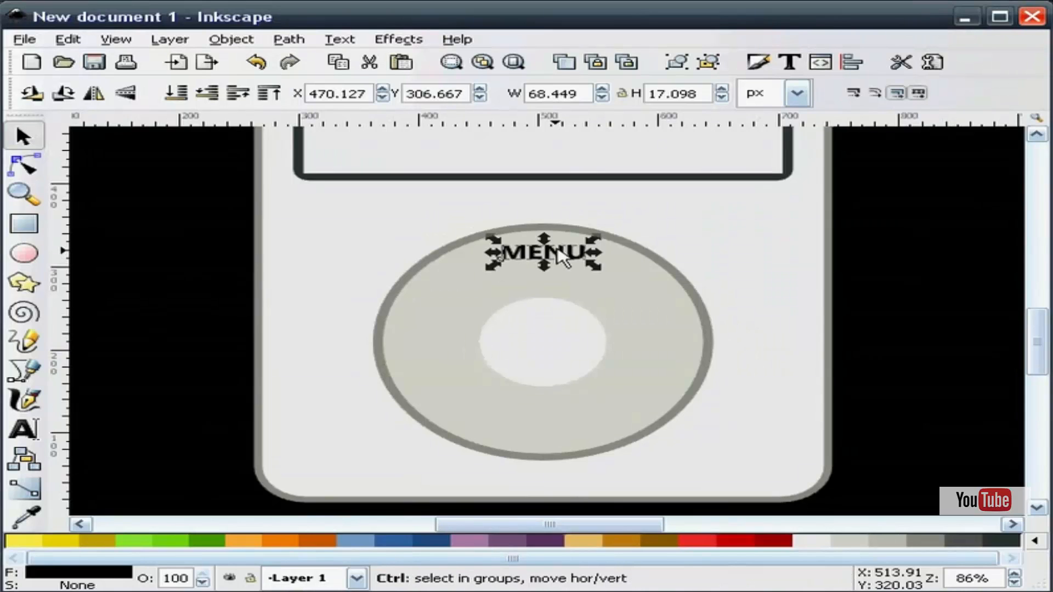
click(924, 355)
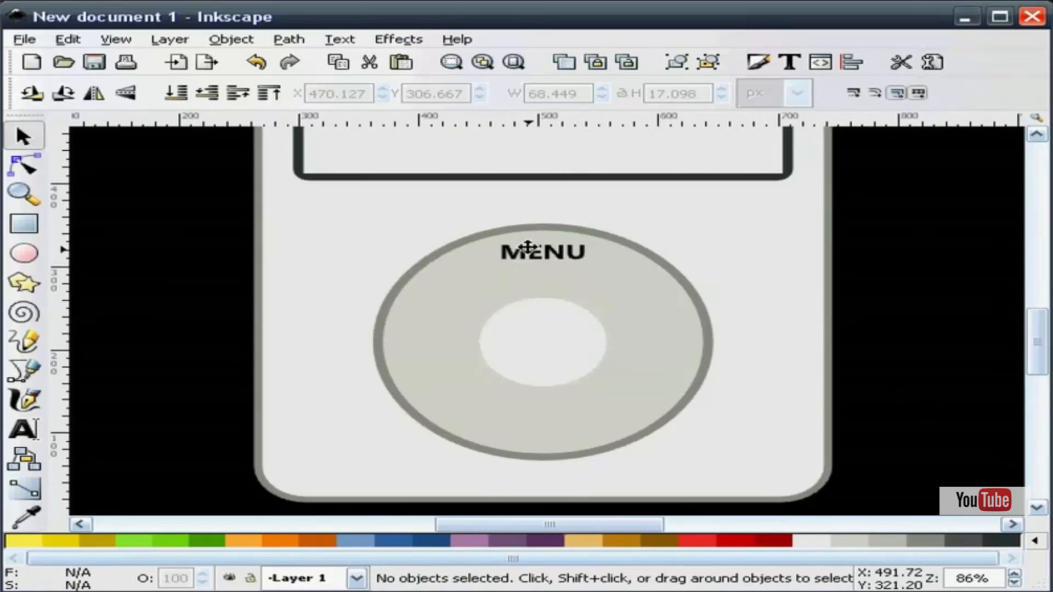
click(537, 248)
click(815, 542)
click(908, 333)
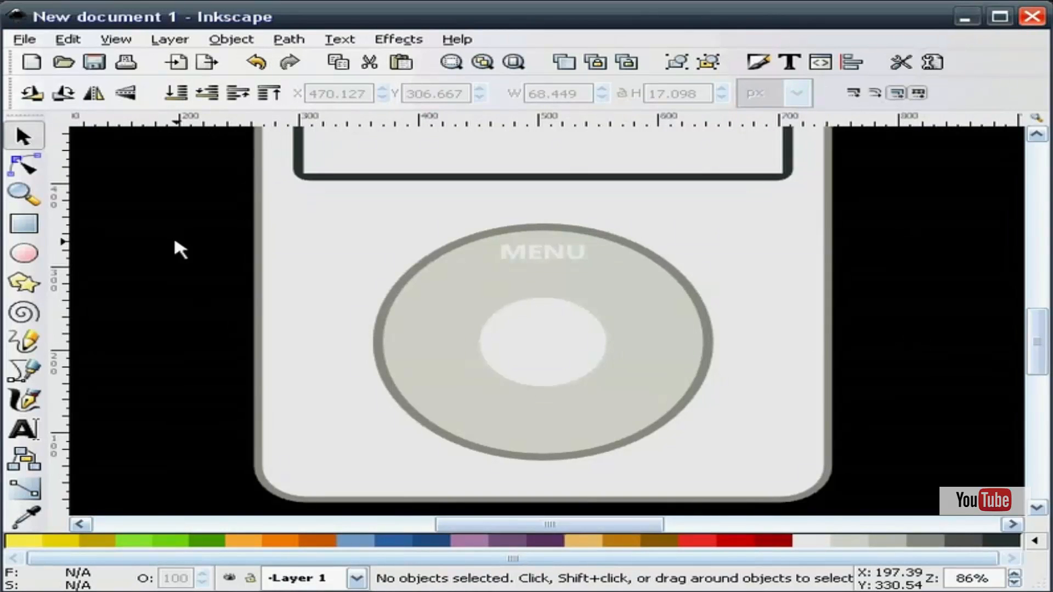
- Draw a three-cornered star as a right-pointing play triangle, about 56 by 65 px, on the black area left of the body
click(25, 285)
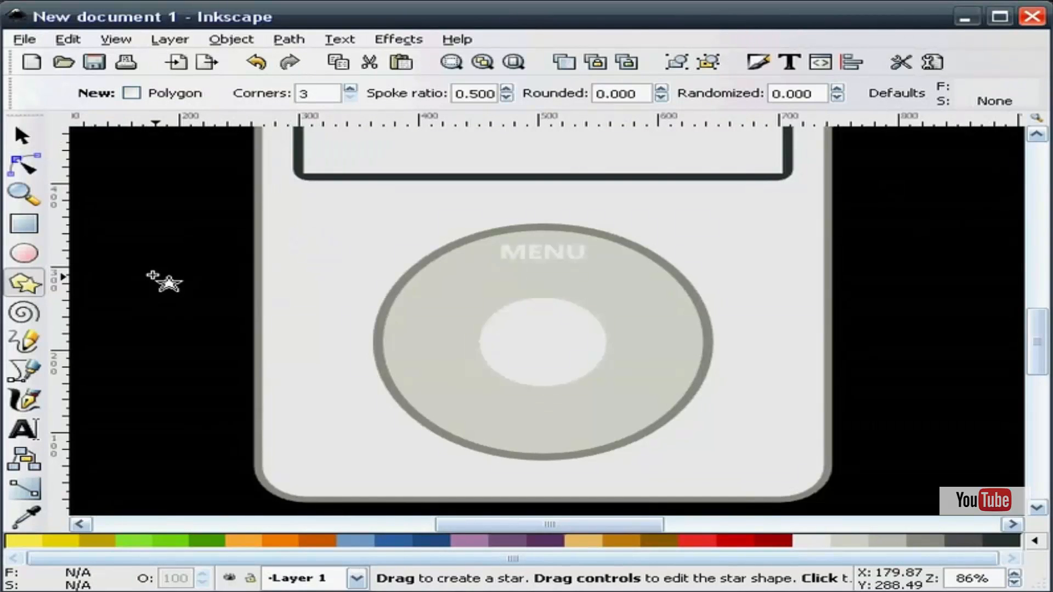
drag(120, 258, 171, 277)
click(23, 137)
click(143, 189)
click(144, 230)
click(106, 233)
- Draw a rectangle about 97 by 167 px left of the body and set its corner radii Rx and Ry to 0
key(r)
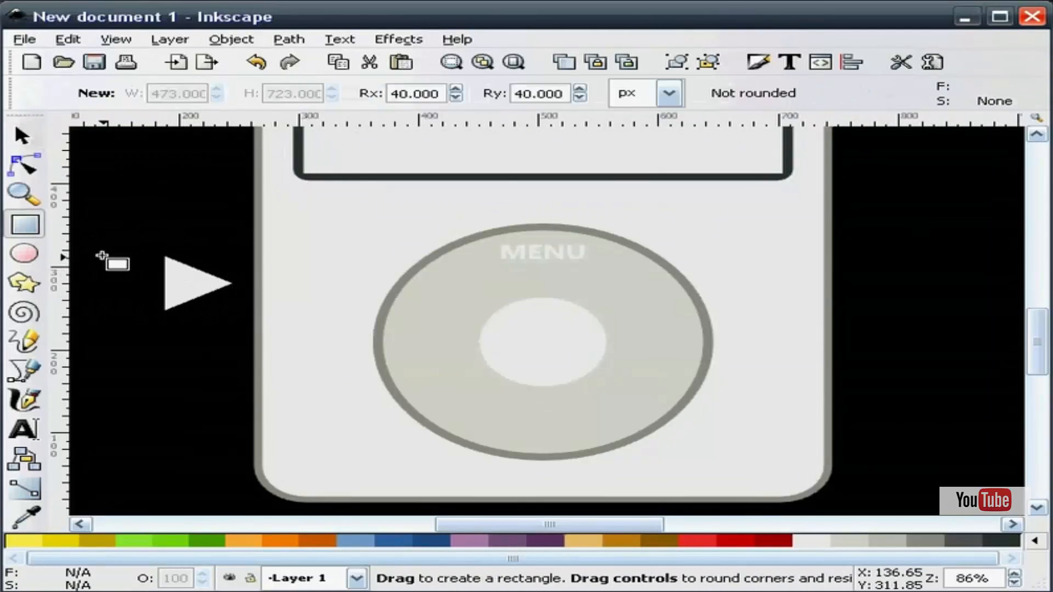
drag(109, 257, 226, 396)
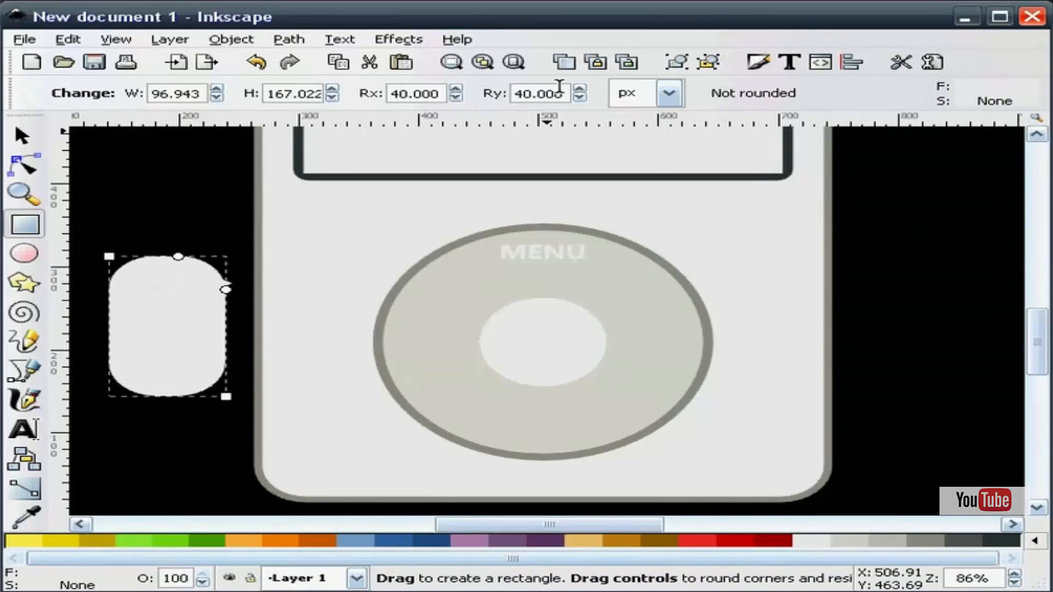
drag(560, 93, 496, 94)
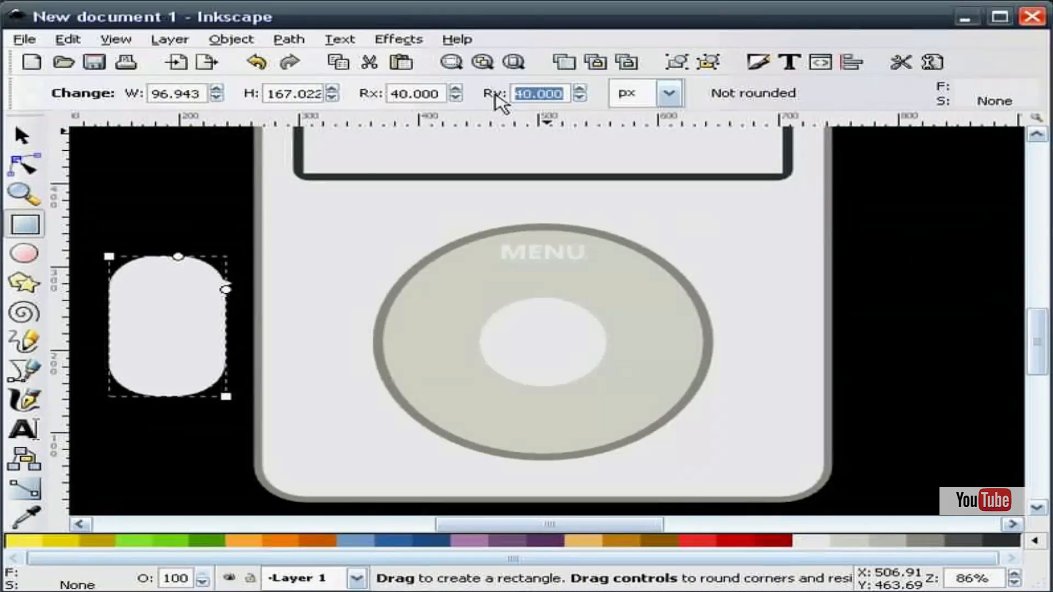
text(0)
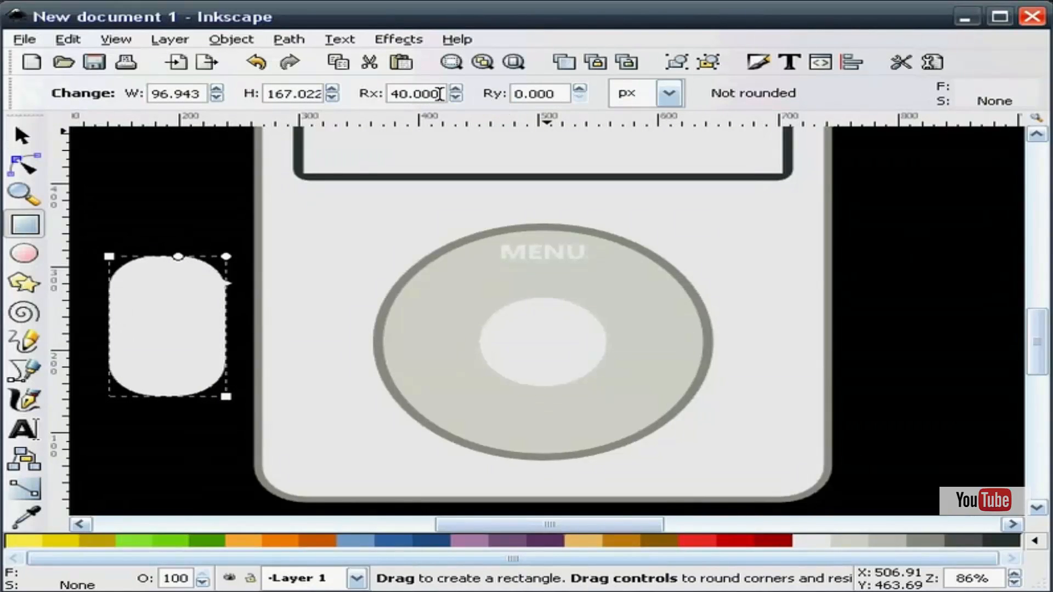
key(Return)
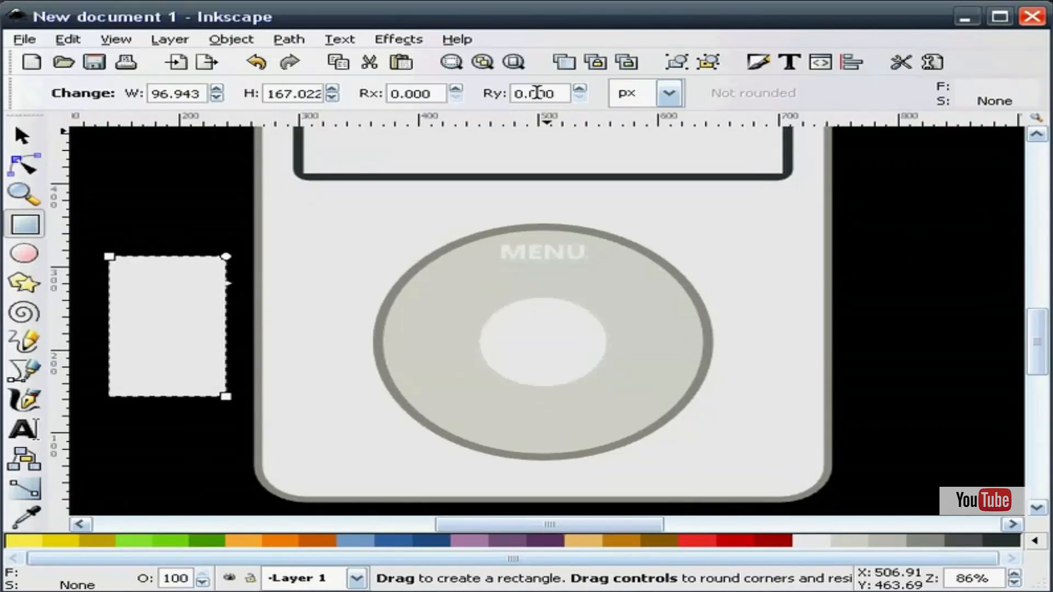
- Shrink the square-cornered rectangle to a narrow pause bar about 16 by 67 px and deselect it
click(23, 136)
click(109, 189)
click(169, 294)
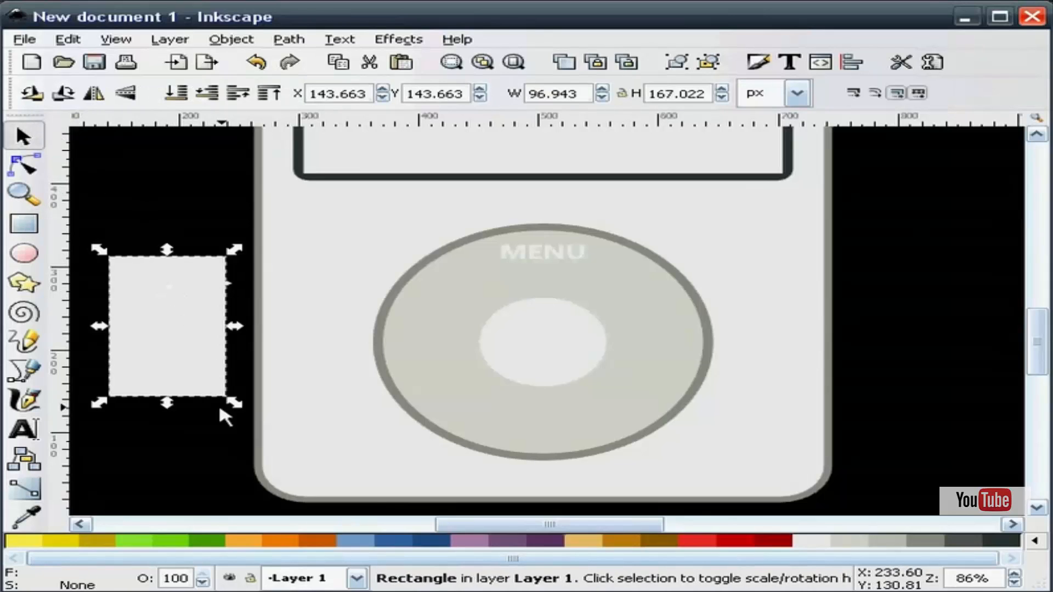
drag(231, 402, 137, 323)
click(160, 195)
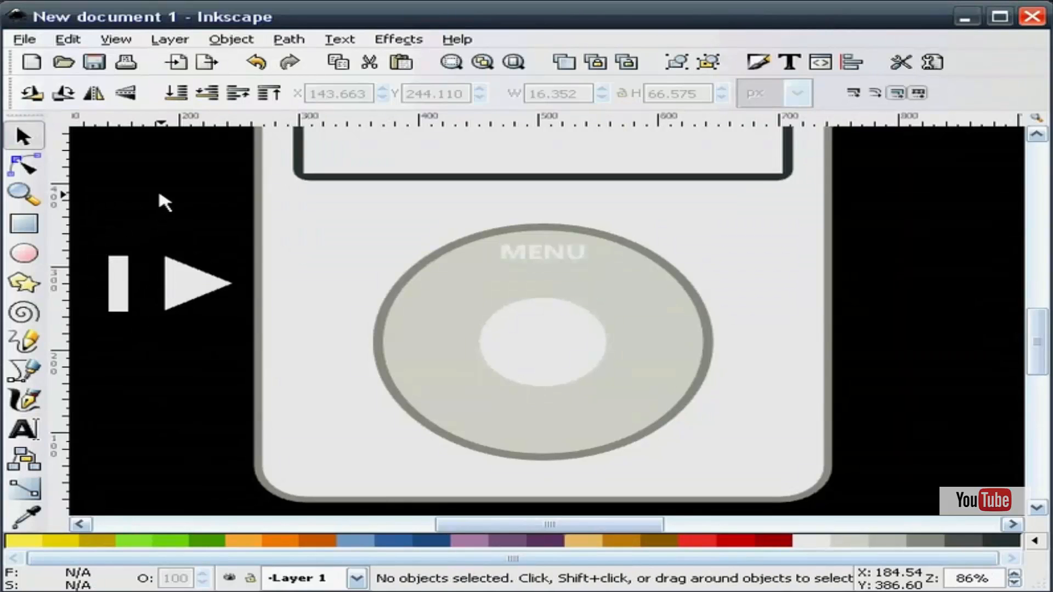
- Duplicate the pause bar and place the copy just right of the original at the same height, about X 169 px
right_click(121, 283)
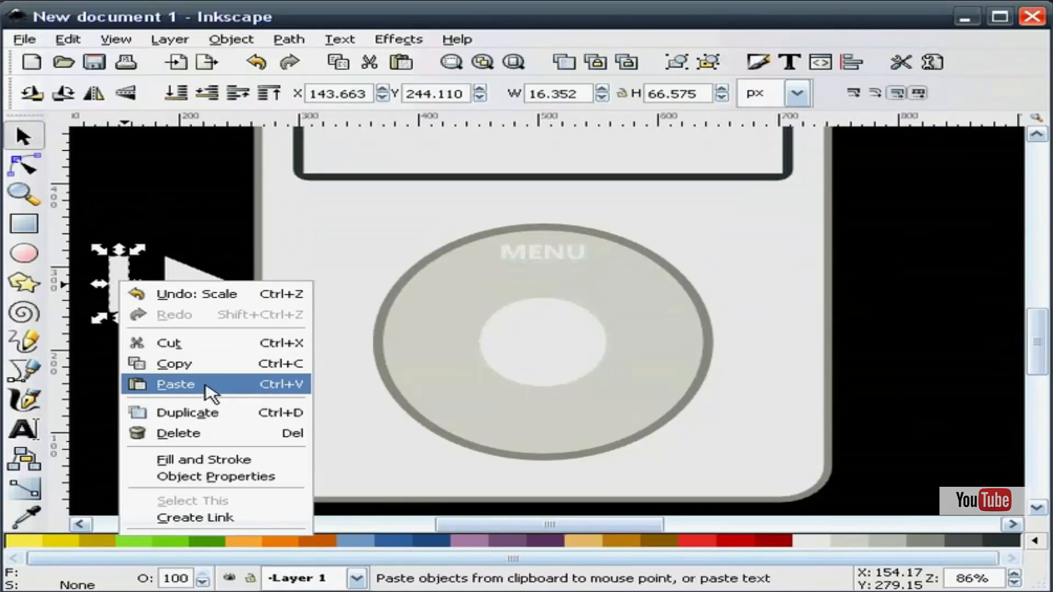
click(211, 415)
drag(127, 289, 161, 283)
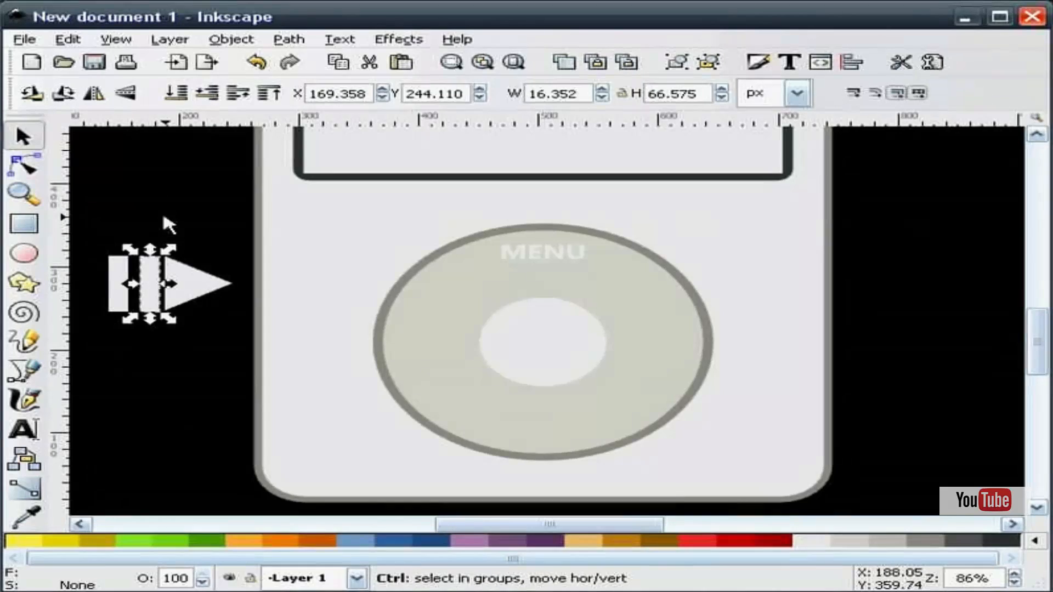
click(164, 224)
- Move the play triangle to the left of the two pause bars, at about X 77 px, and deselect it
drag(548, 526, 494, 526)
click(417, 283)
drag(417, 283, 279, 290)
click(303, 222)
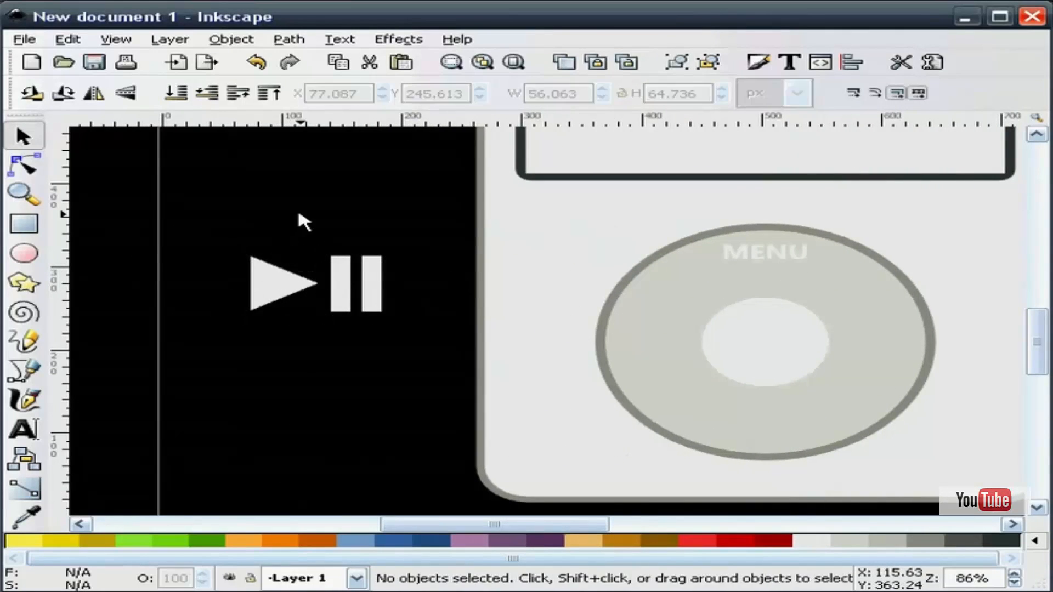
- Group the triangle with both pause bars and shrink the group to about 34 by 21 px near the wheel's lower edge
drag(209, 355, 414, 210)
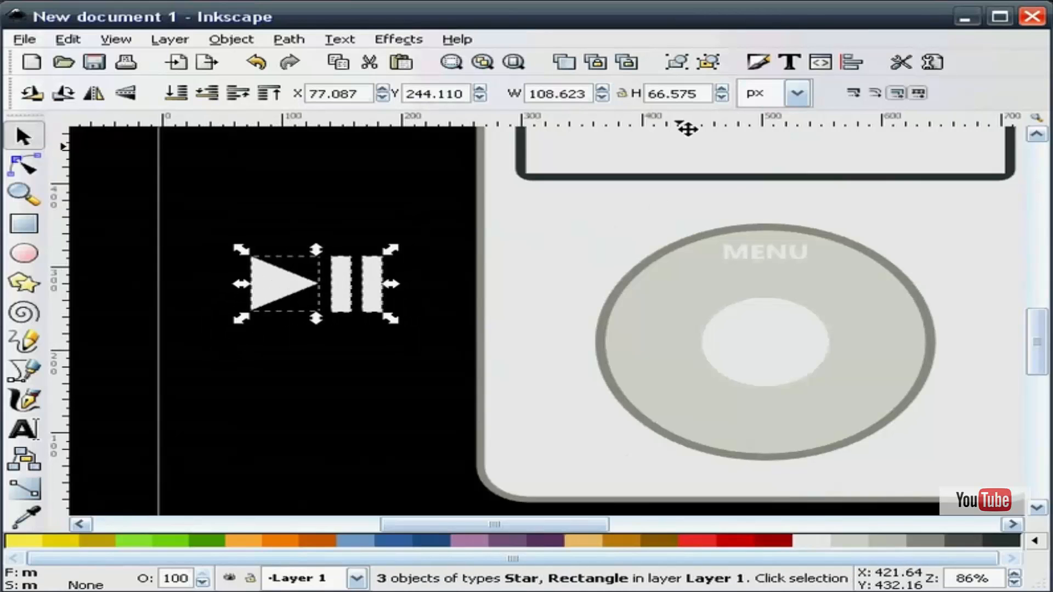
click(691, 62)
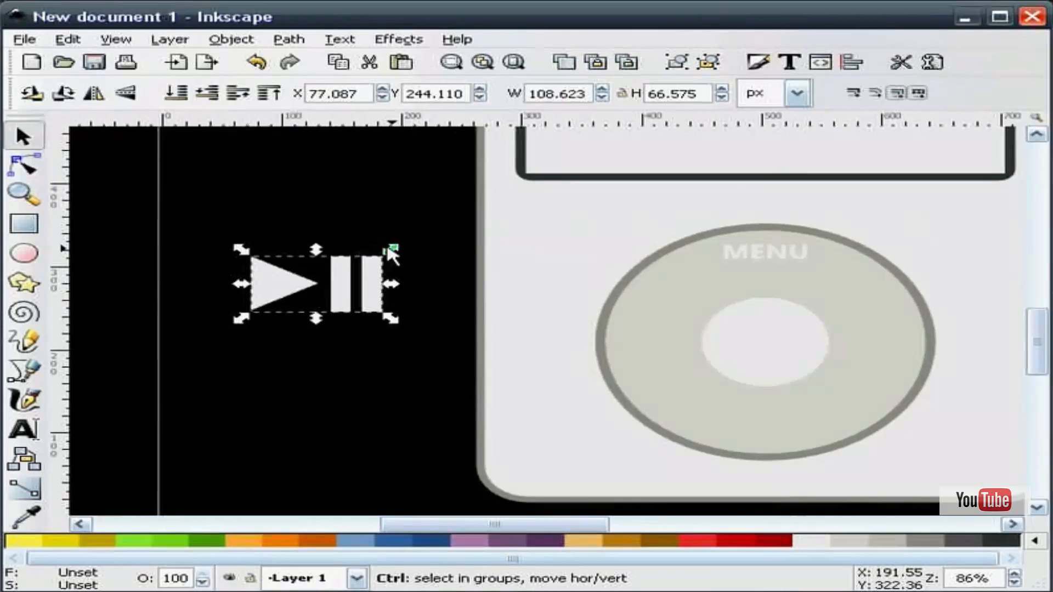
drag(393, 250, 786, 435)
click(294, 299)
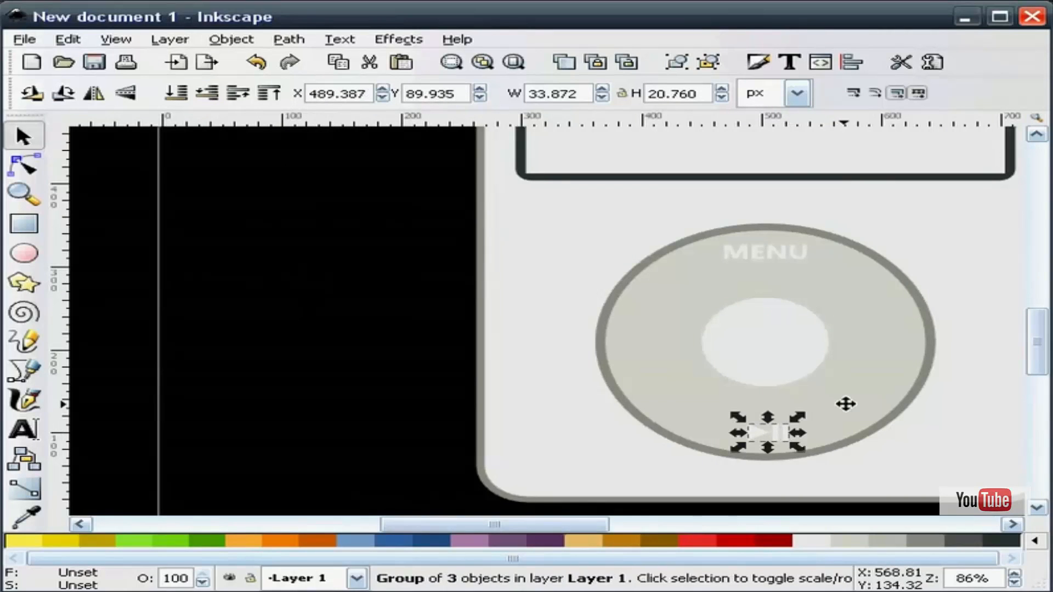
- Center the play/pause group horizontally on the click wheel and deselect both objects
shift+click(846, 403)
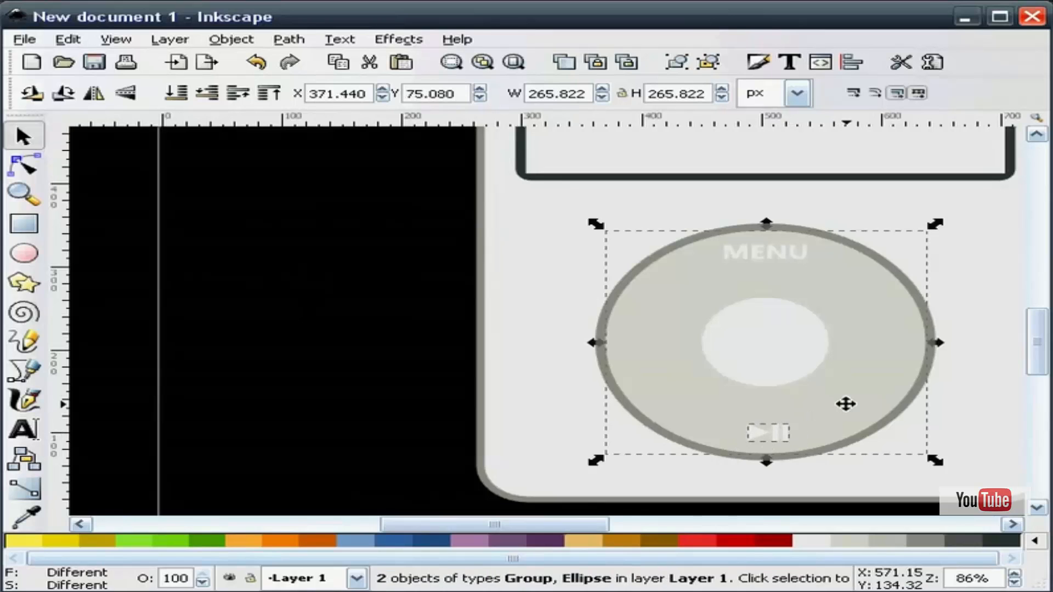
click(865, 70)
click(849, 198)
click(999, 132)
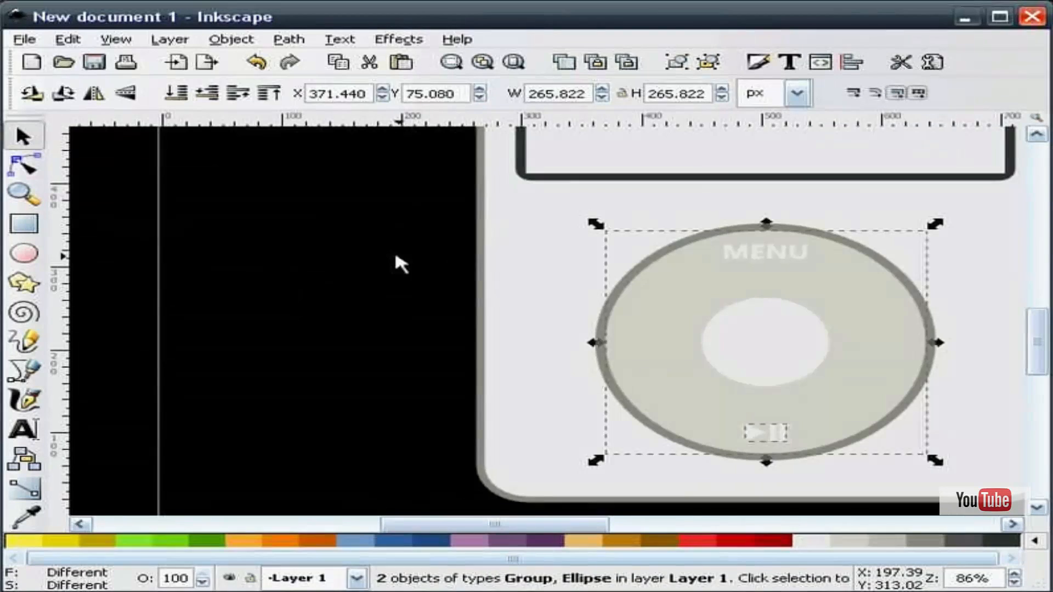
click(382, 257)
- Duplicate the play/pause group and move the copy onto the black area right of the body, at about X 774, Y 213 px
drag(588, 524, 648, 525)
click(549, 436)
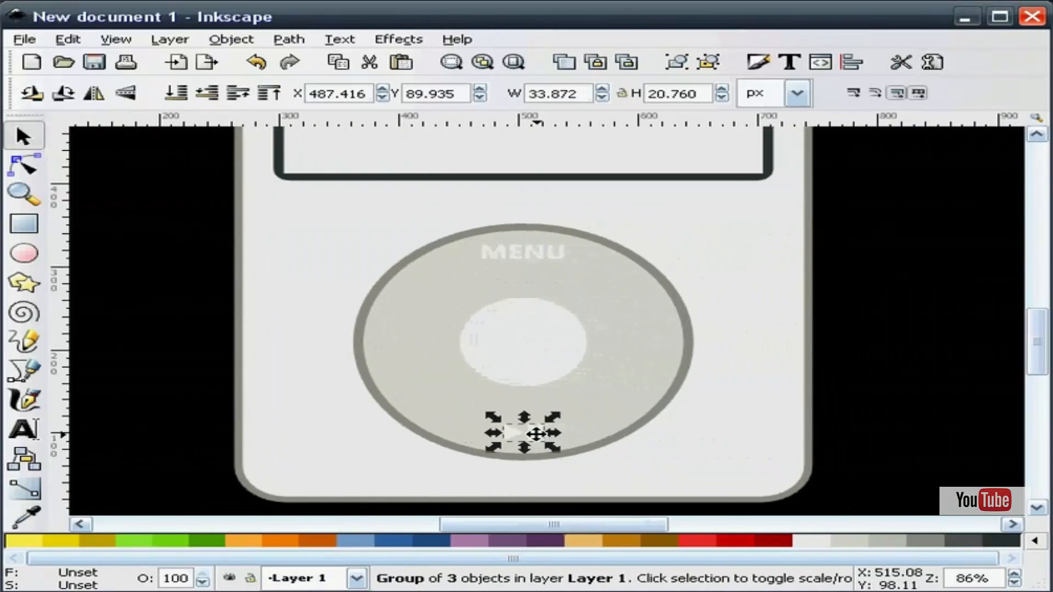
right_click(543, 434)
click(583, 466)
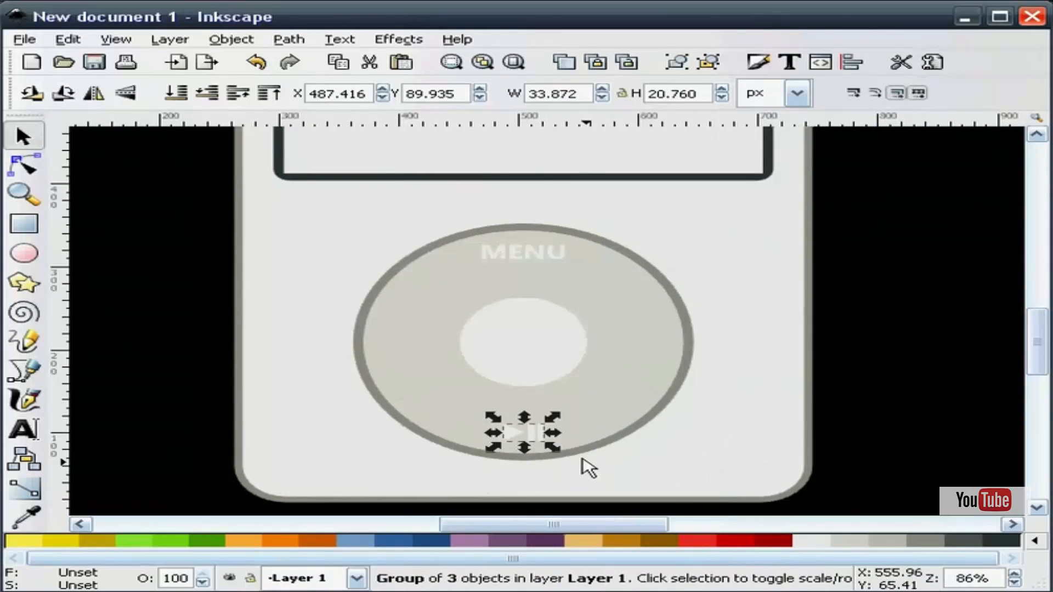
drag(540, 434, 889, 327)
click(943, 276)
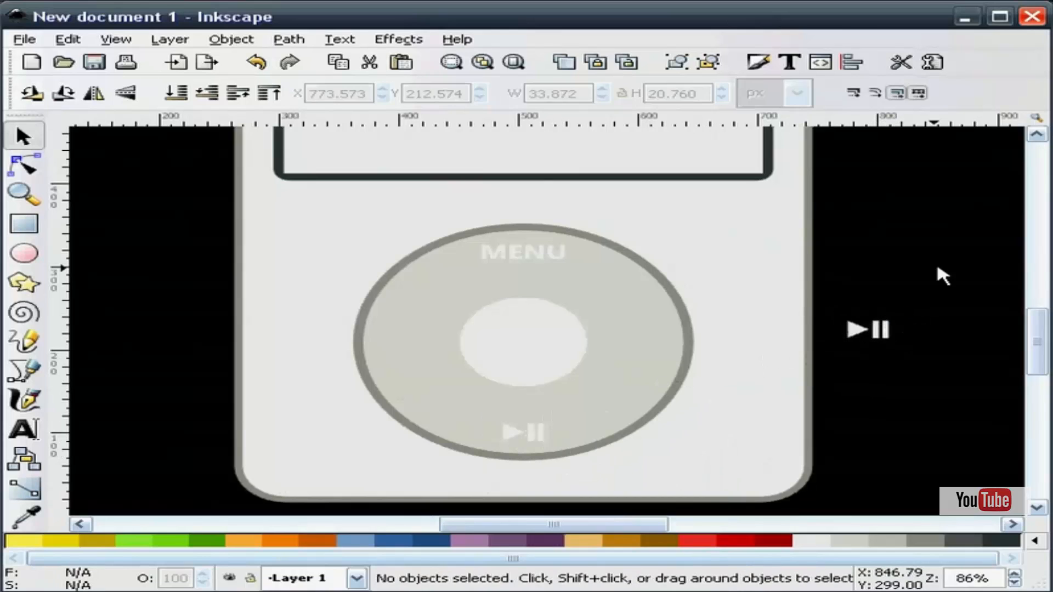
- Ungroup the copied play/pause symbol beside the body and delete the bar nearest its triangle
click(24, 194)
drag(949, 396, 608, 203)
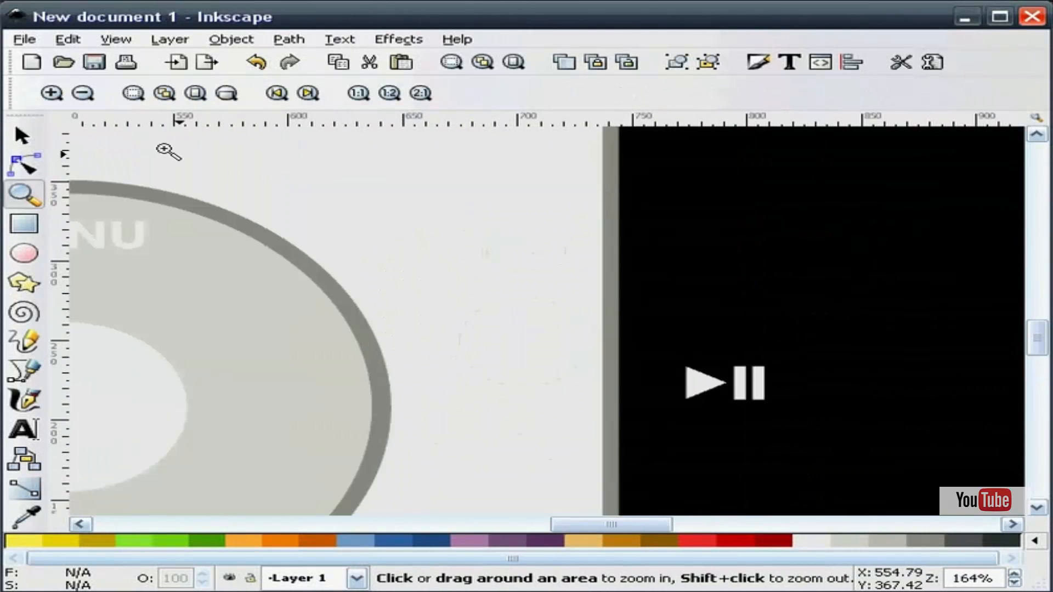
click(24, 138)
click(735, 383)
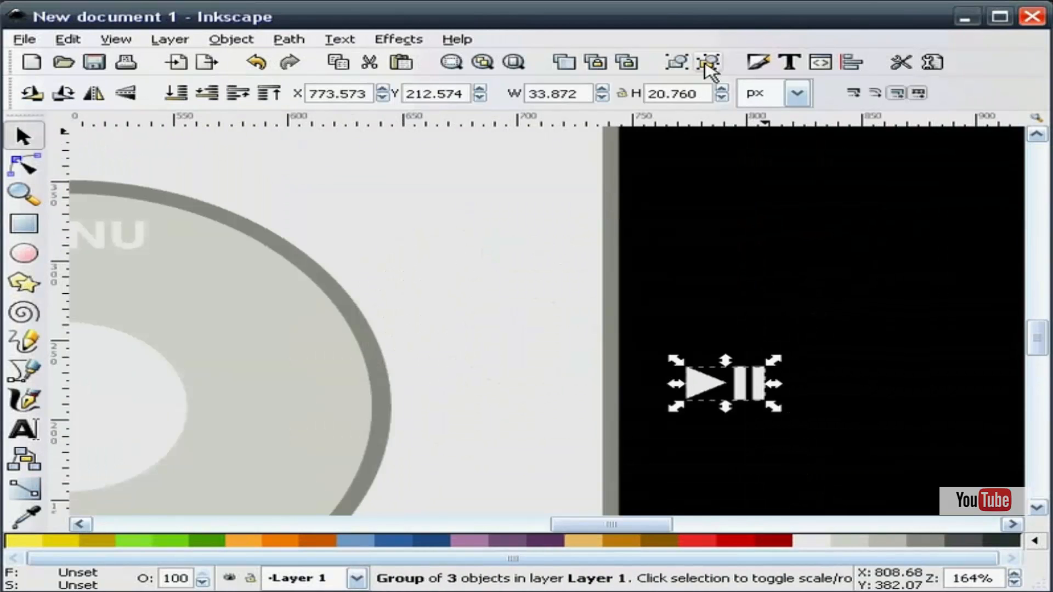
click(859, 320)
ctrl+click(740, 375)
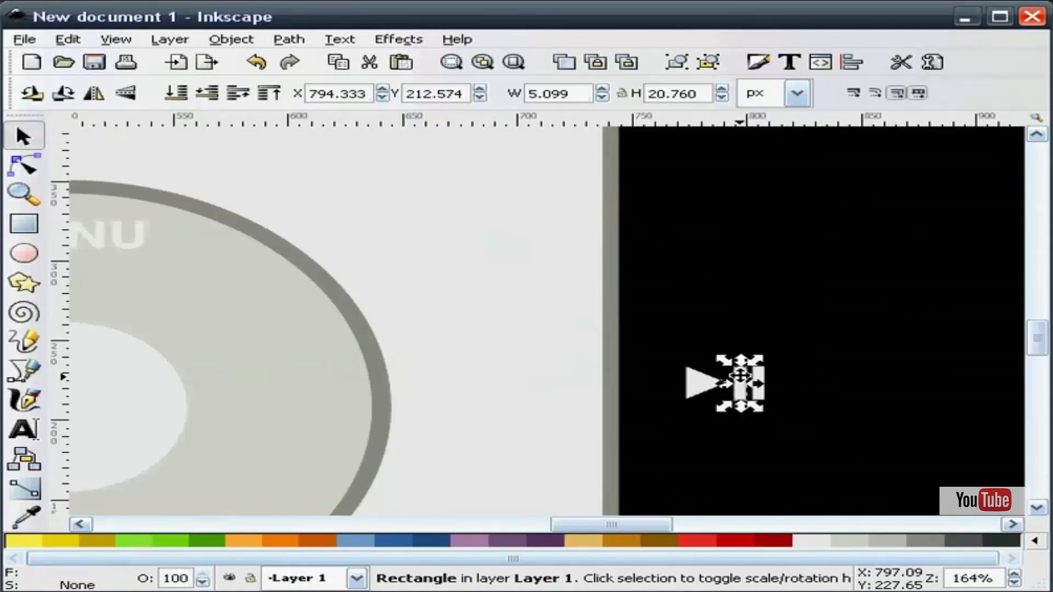
key(Delete)
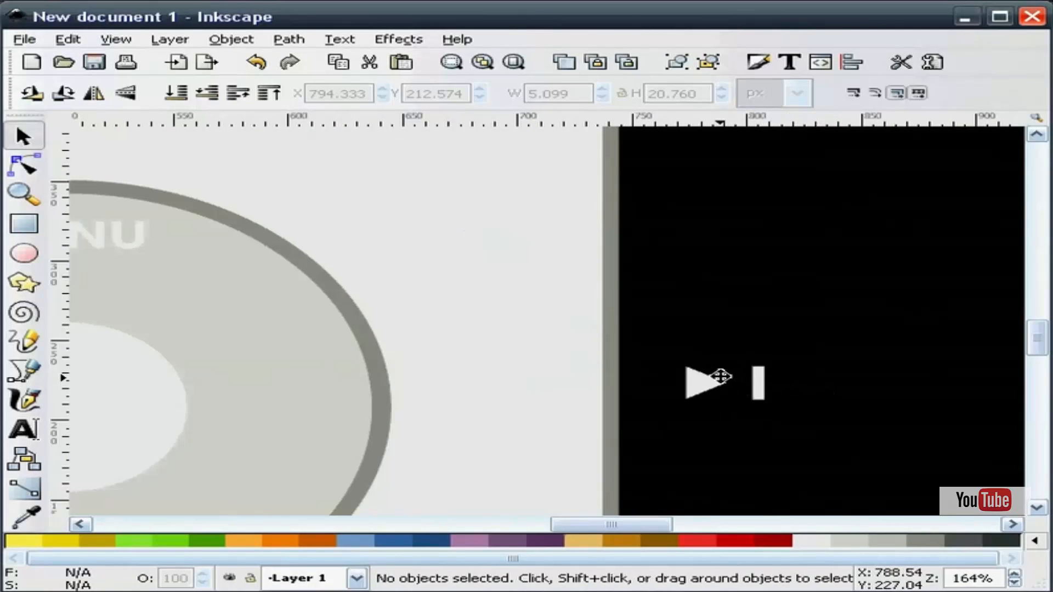
- Move the remaining bar away from the triangle, and place a duplicate of the triangle directly beside the original at about X 792 px
ctrl+click(758, 380)
drag(758, 380, 800, 381)
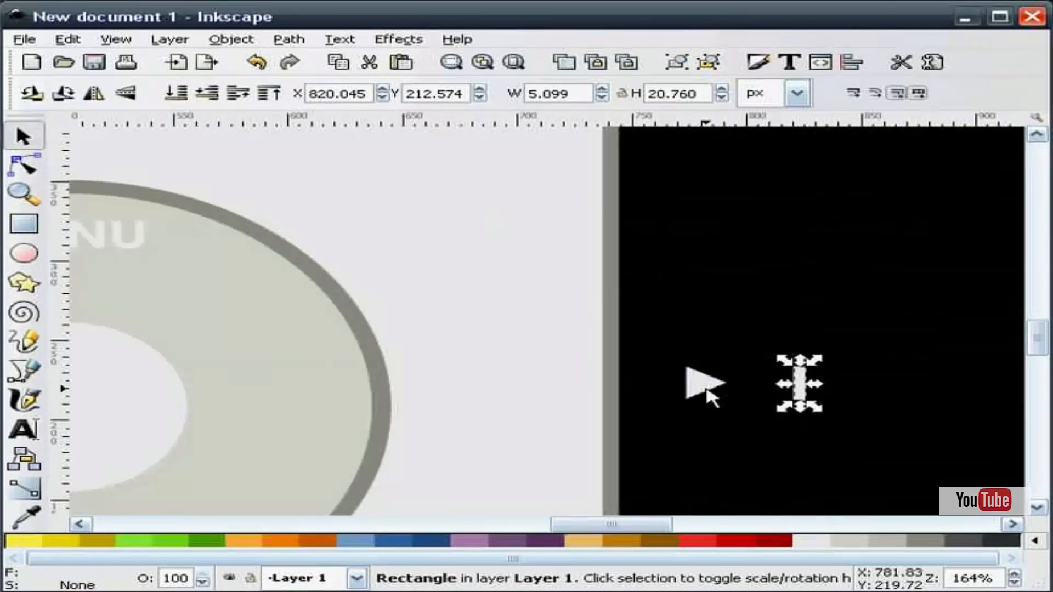
ctrl+click(705, 387)
right_click(705, 387)
click(764, 508)
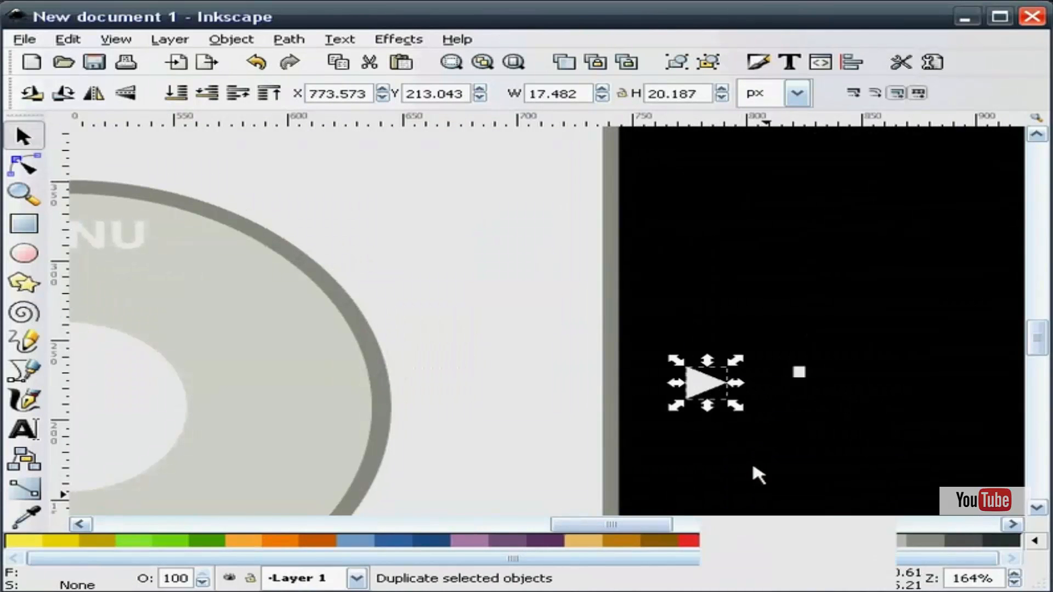
drag(723, 383, 747, 380)
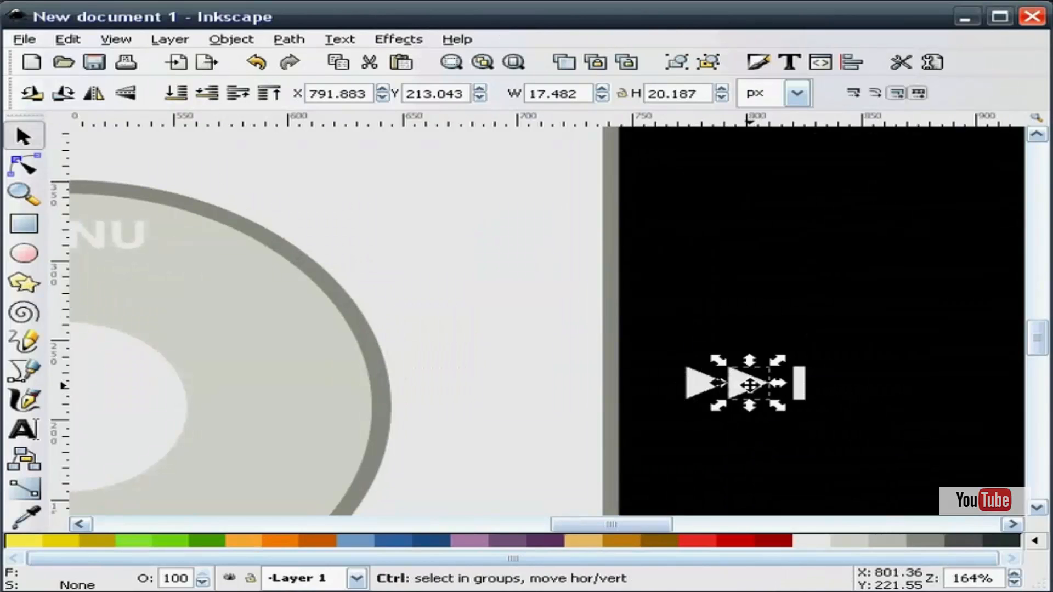
key(Escape)
- Move the bar up against the second triangle's tip, at about X 811 px, to complete the next-track symbol
click(801, 382)
key(r)
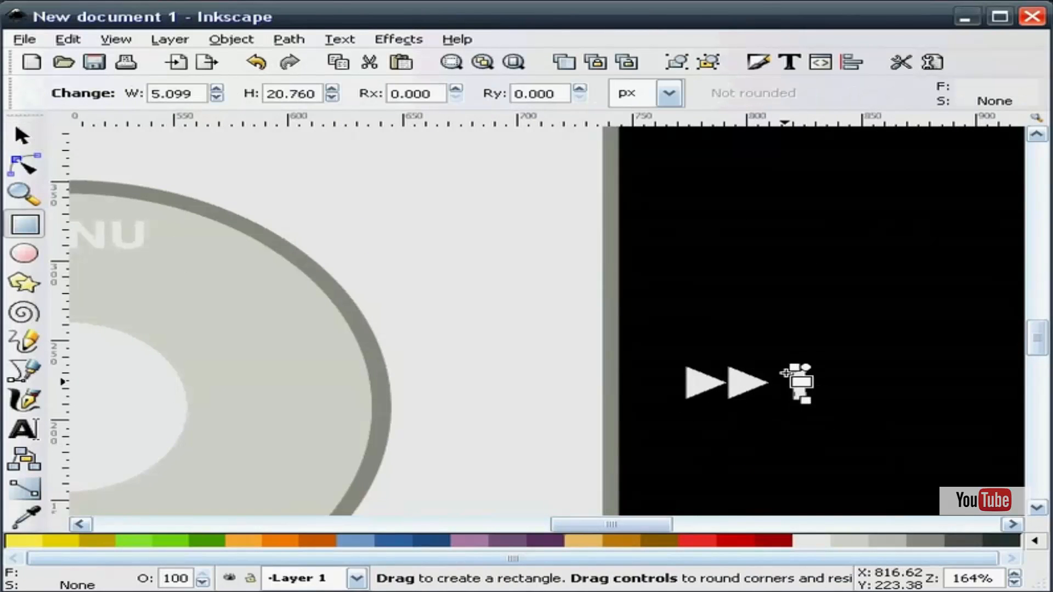
click(23, 136)
click(816, 390)
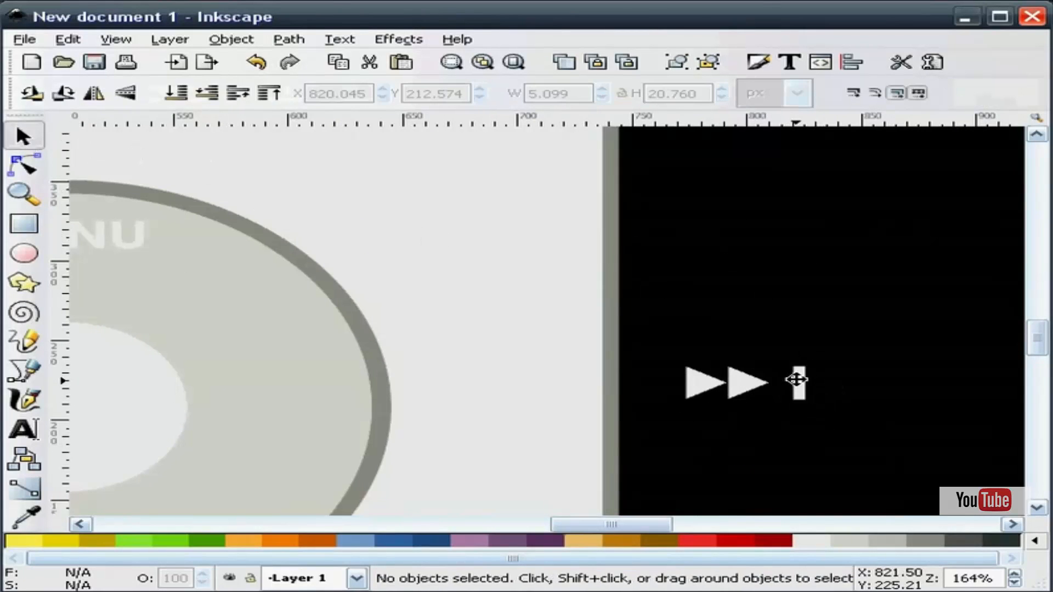
click(796, 379)
drag(796, 379, 773, 389)
click(655, 420)
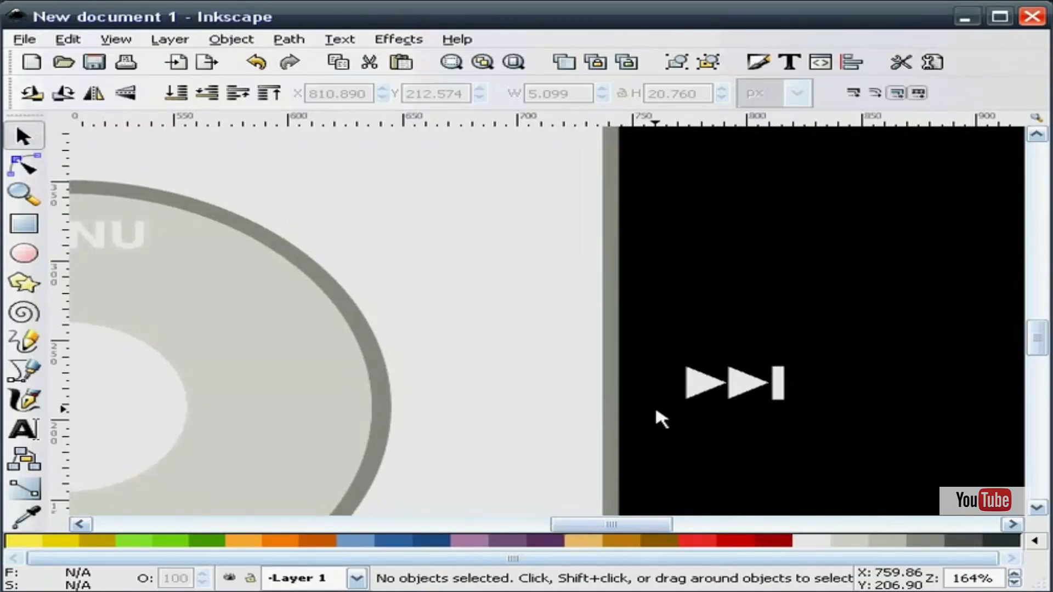
- Group both triangles with the bar and move the group onto the click wheel's right side, at about X 584, Y 200 px
drag(655, 420, 892, 323)
click(678, 62)
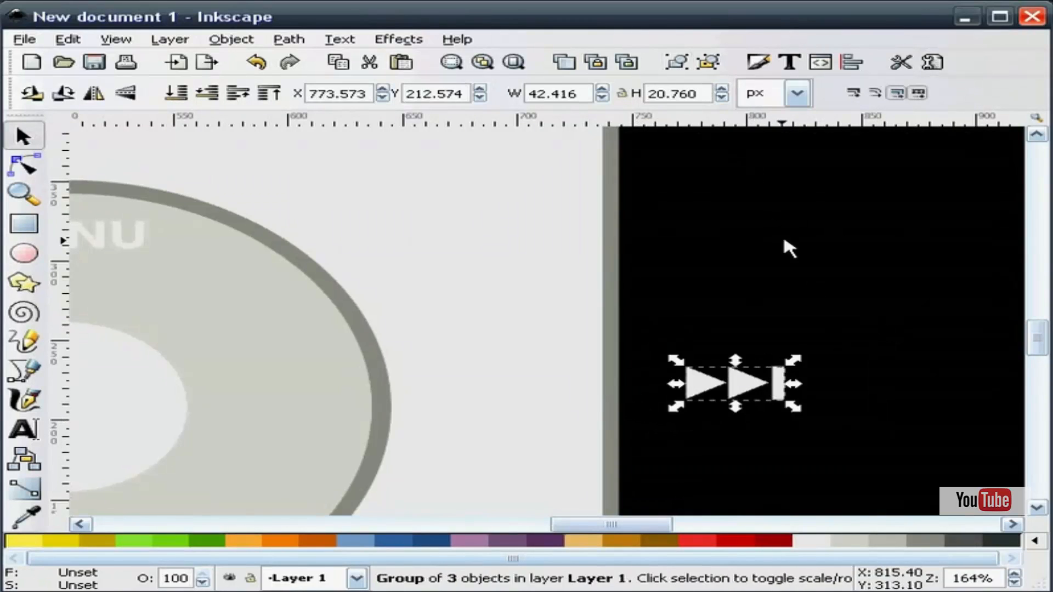
click(783, 247)
click(752, 386)
drag(754, 385, 308, 402)
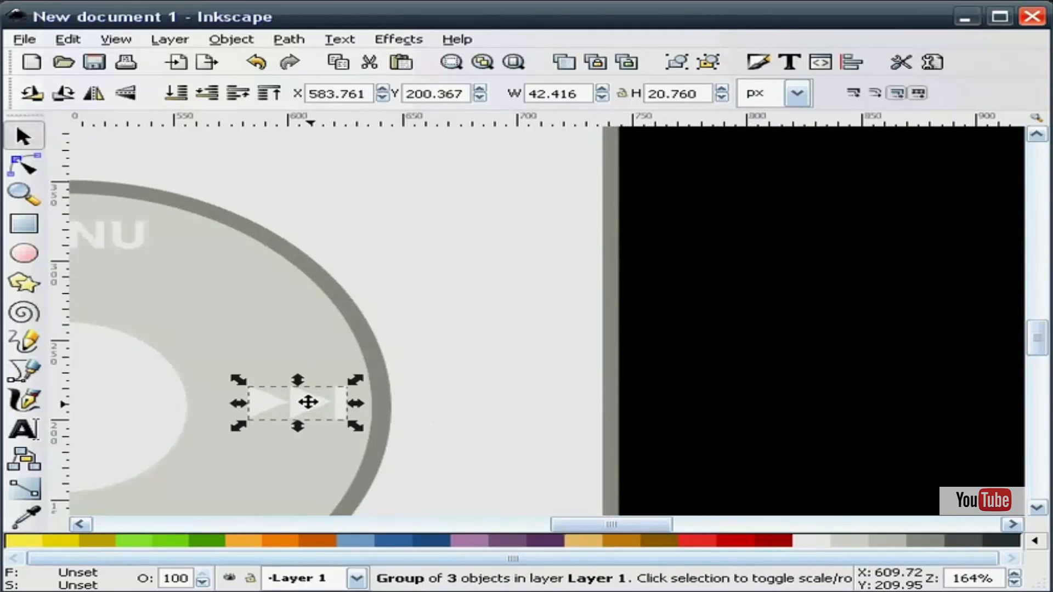
- Center the next-track group vertically on the click wheel and deselect both objects
shift+click(297, 345)
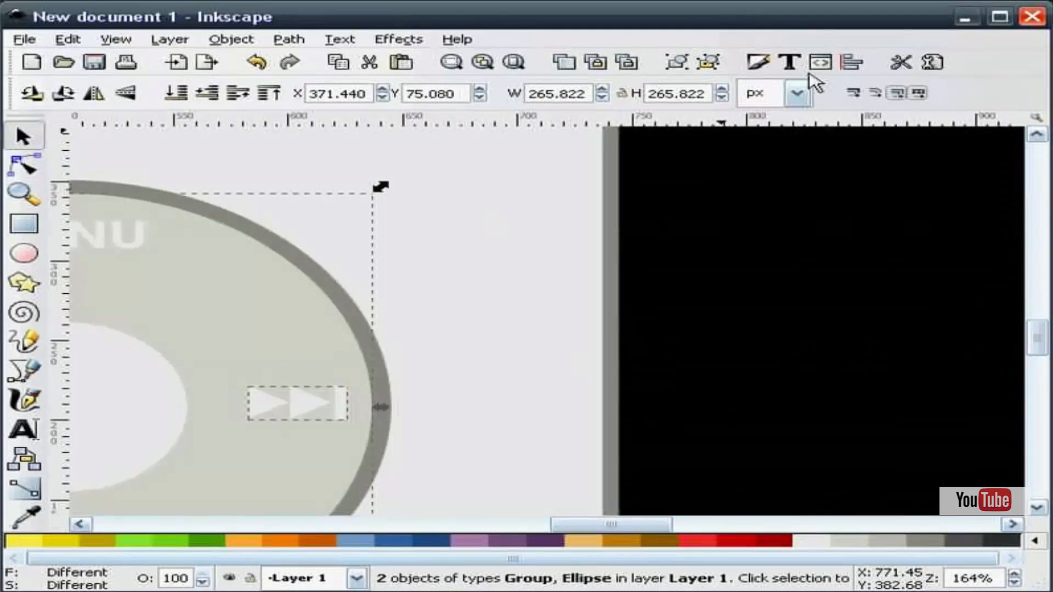
click(852, 65)
click(846, 231)
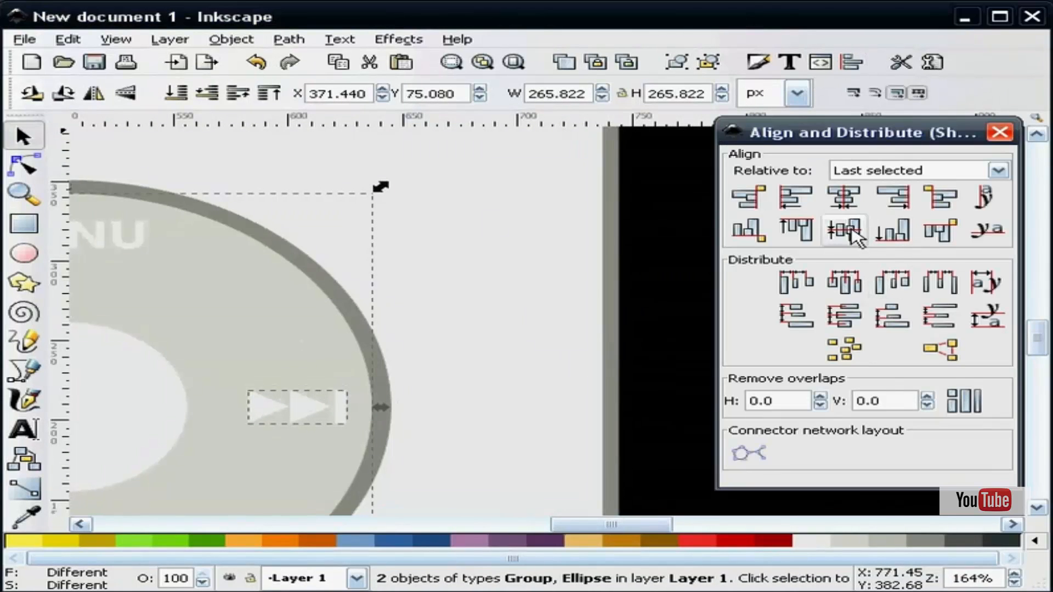
click(999, 133)
key(Escape)
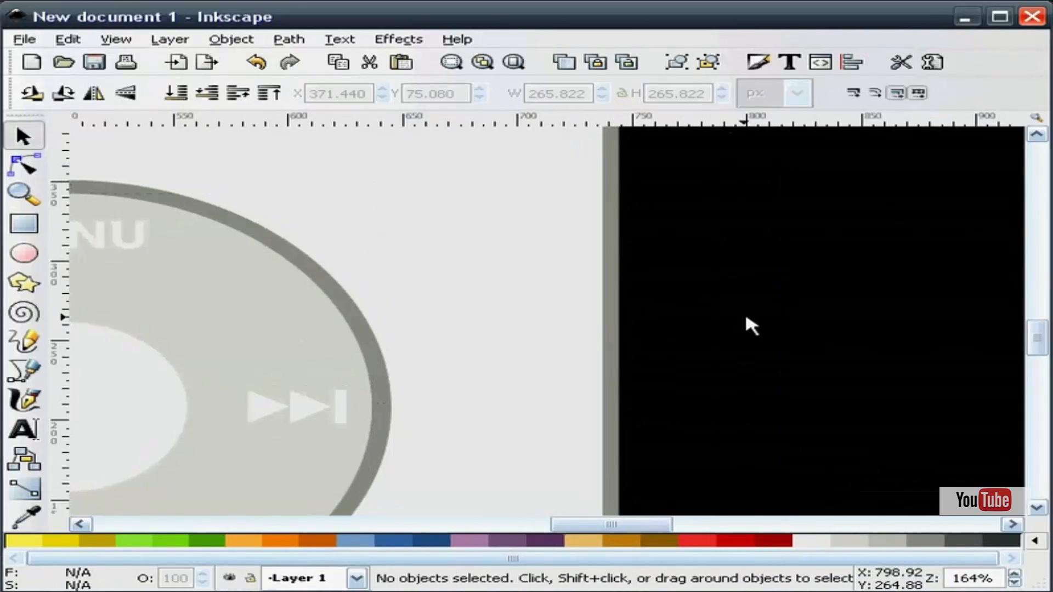
- Duplicate the next-track symbol, flip the copy horizontally, and move it straight across to the click wheel's left side
drag(641, 528, 570, 527)
right_click(826, 415)
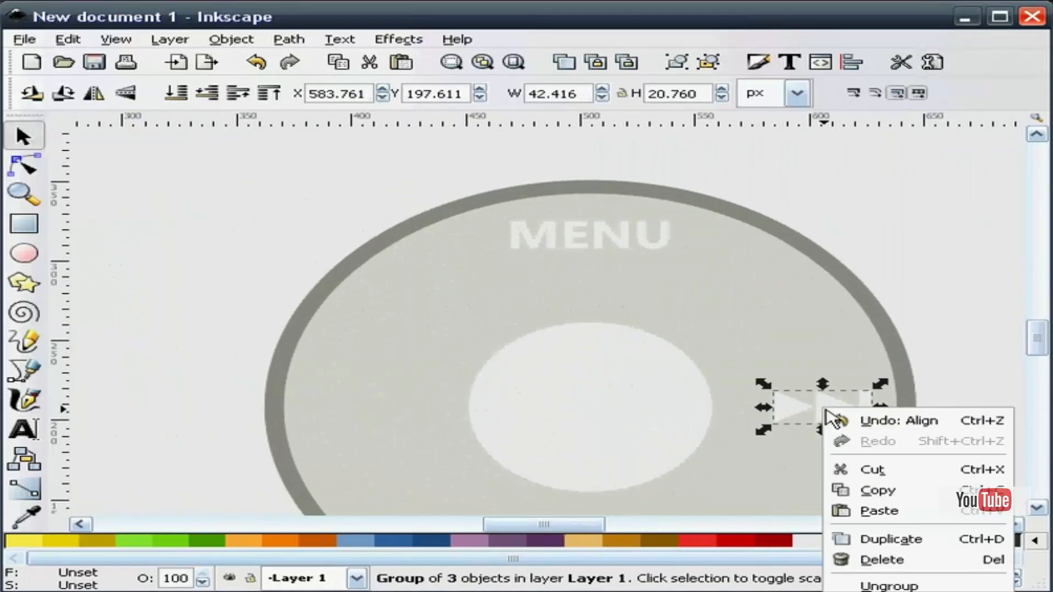
click(892, 539)
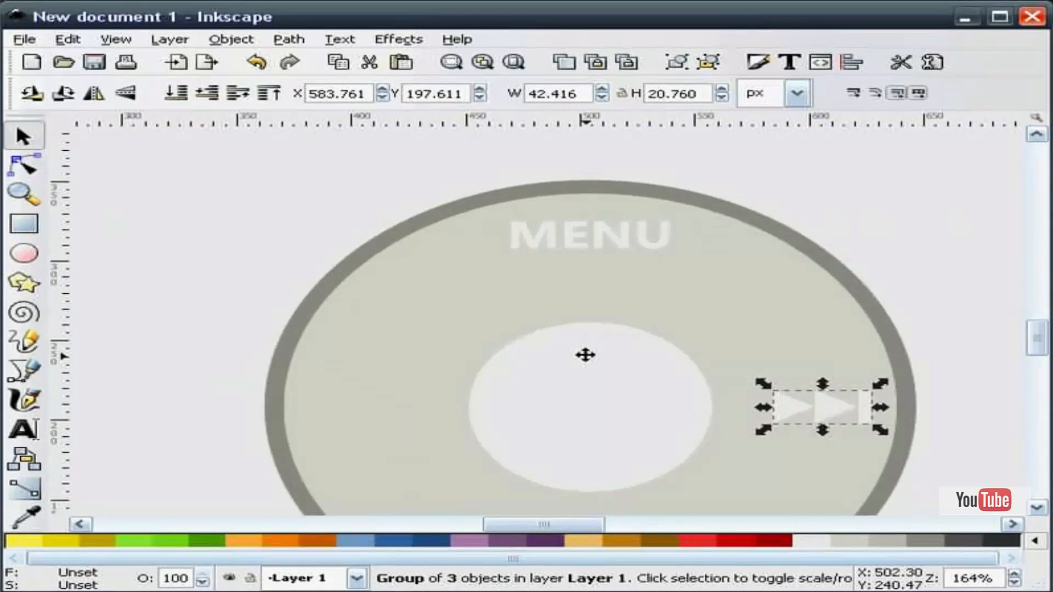
click(105, 95)
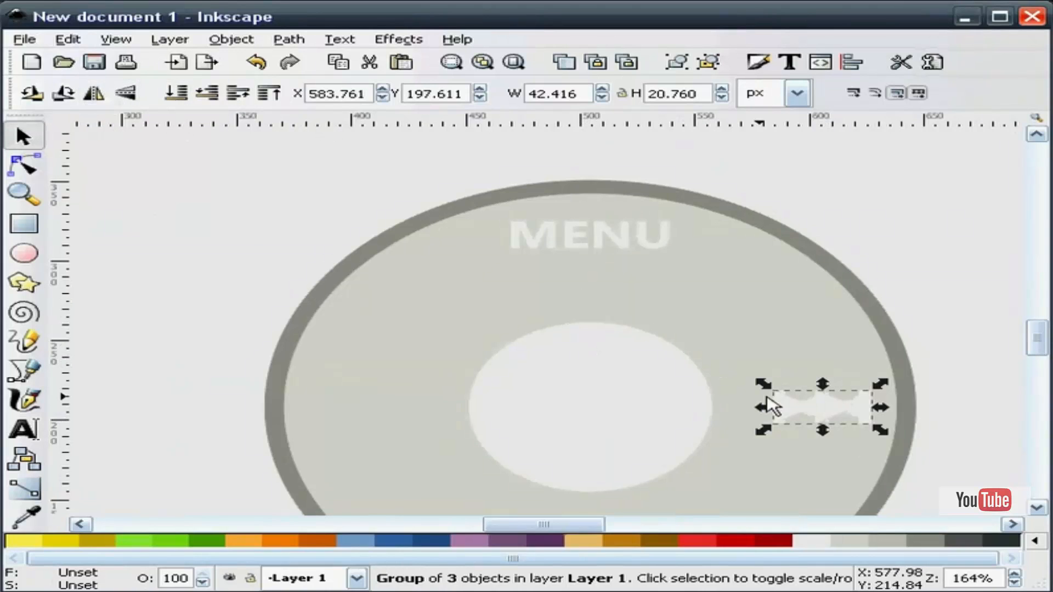
drag(816, 404, 348, 402)
click(253, 278)
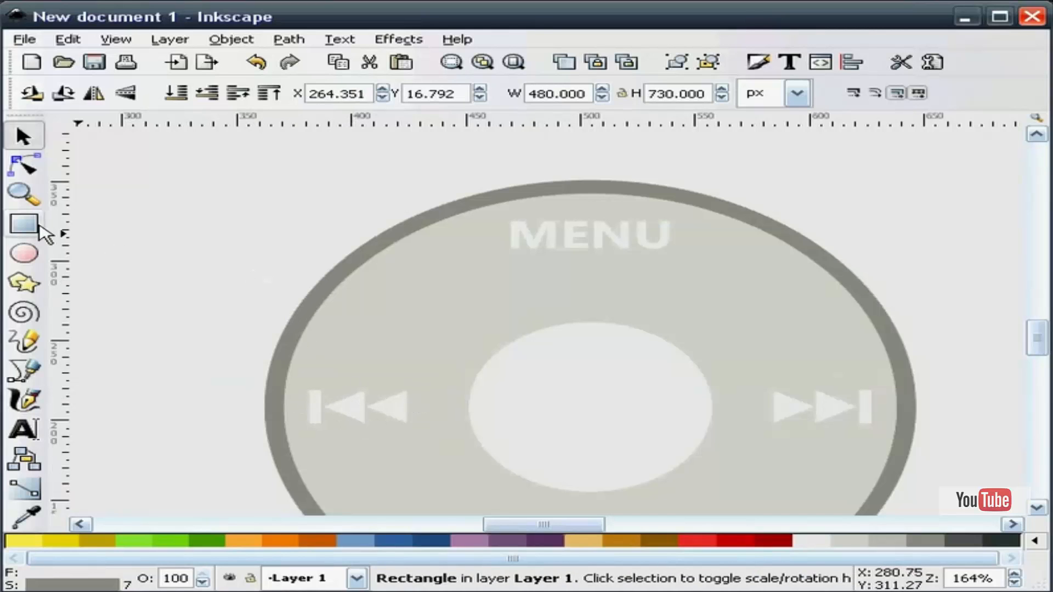
- Duplicate the player's body rectangle and move the copy straight down just below the original, at about Y -718 px
click(23, 194)
click(196, 93)
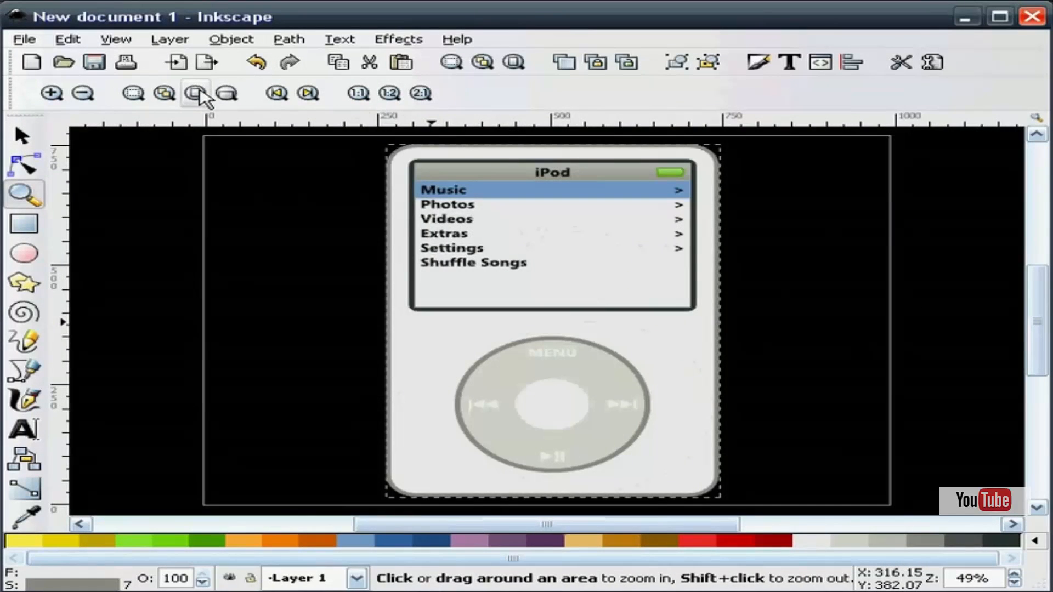
click(23, 136)
click(164, 215)
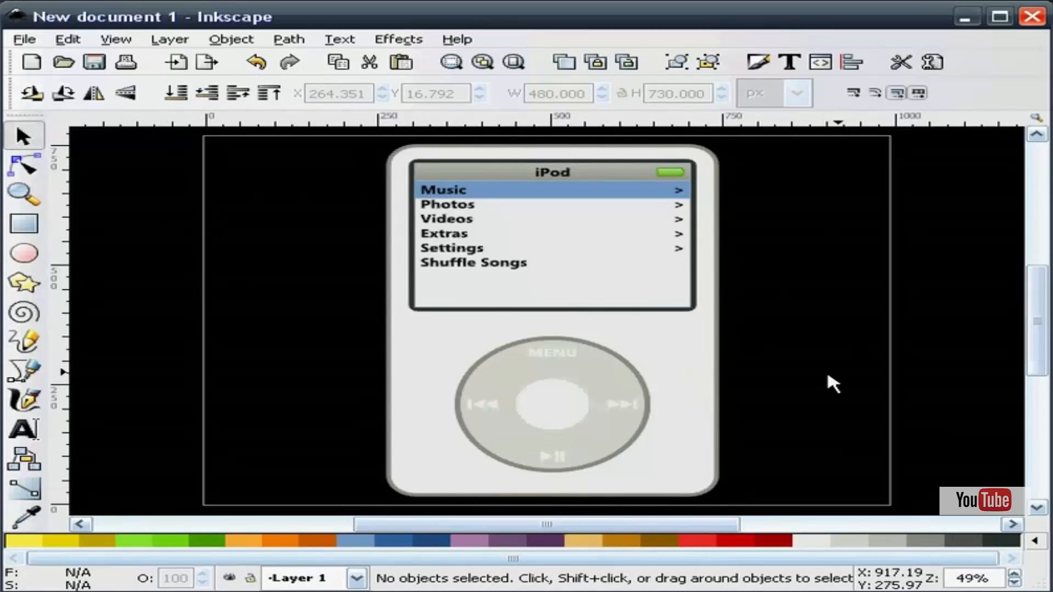
click(698, 386)
right_click(700, 388)
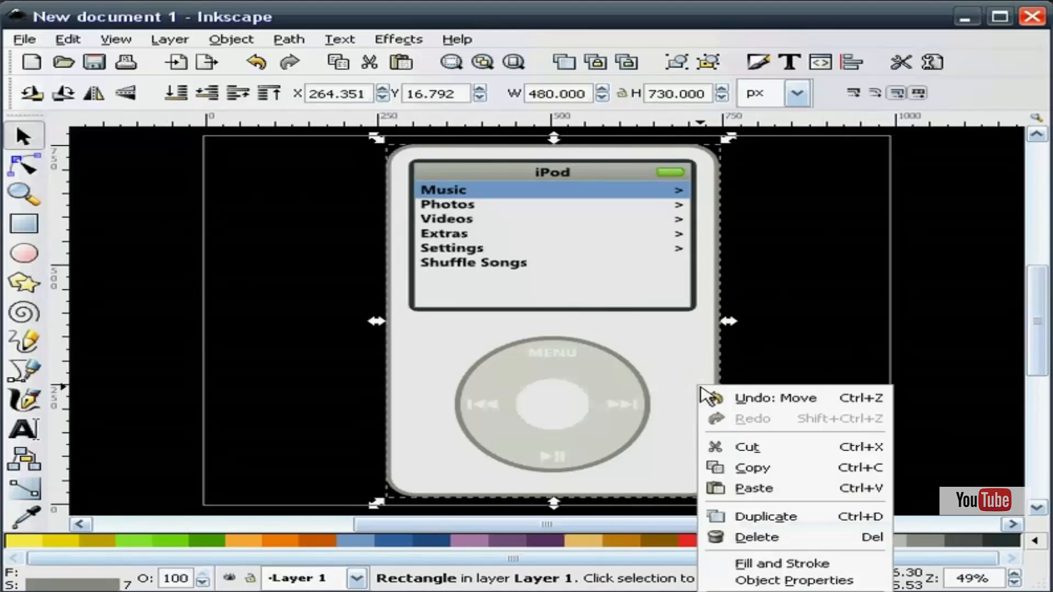
click(796, 519)
drag(601, 204, 617, 301)
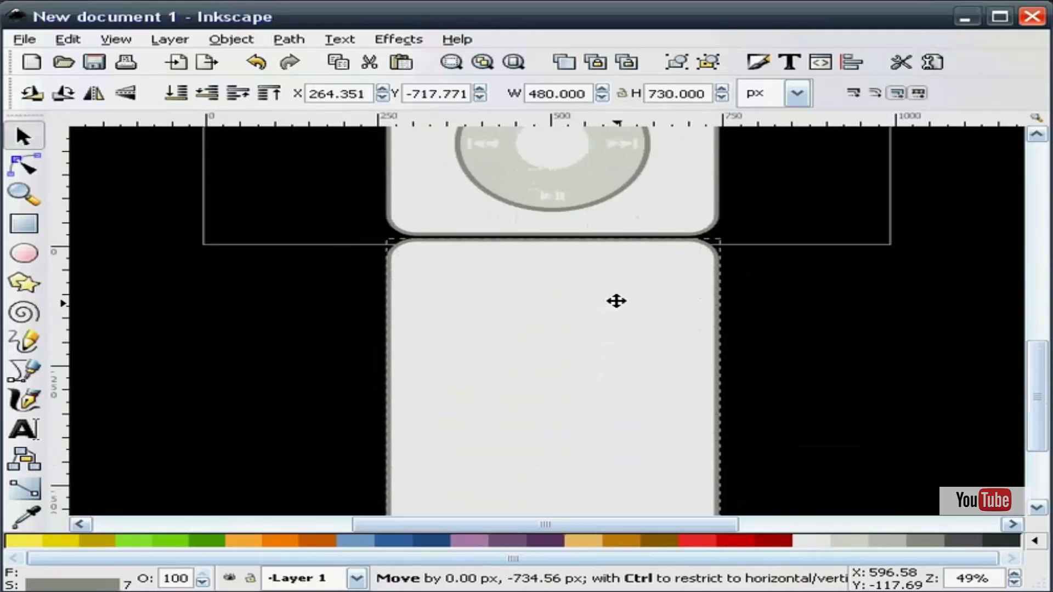
click(792, 294)
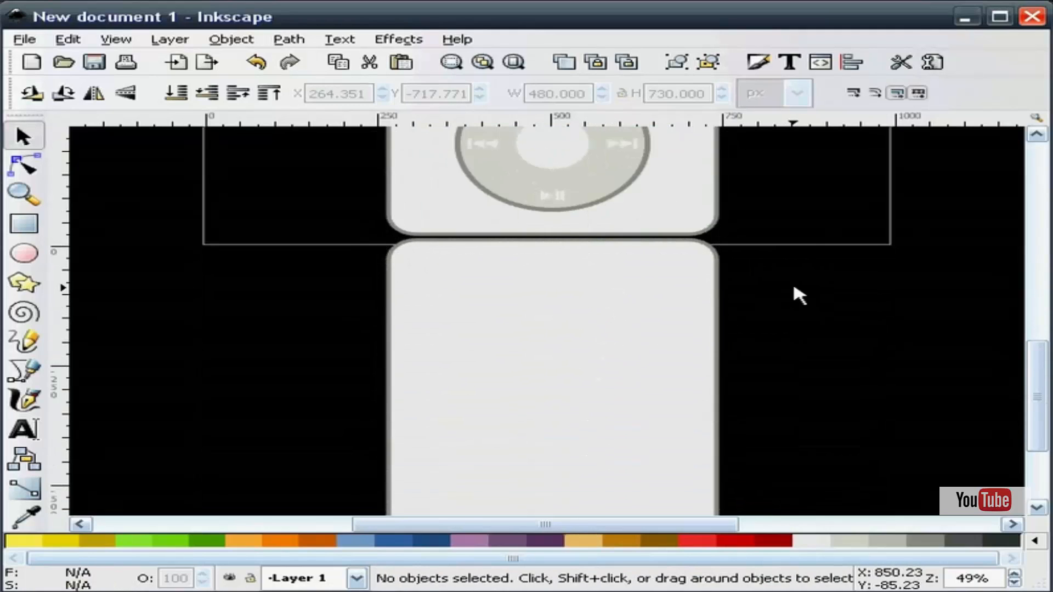
- Give the copied body a vertical linear fill gradient from the play/pause symbol's height down to just below the copy's upper edge
click(482, 316)
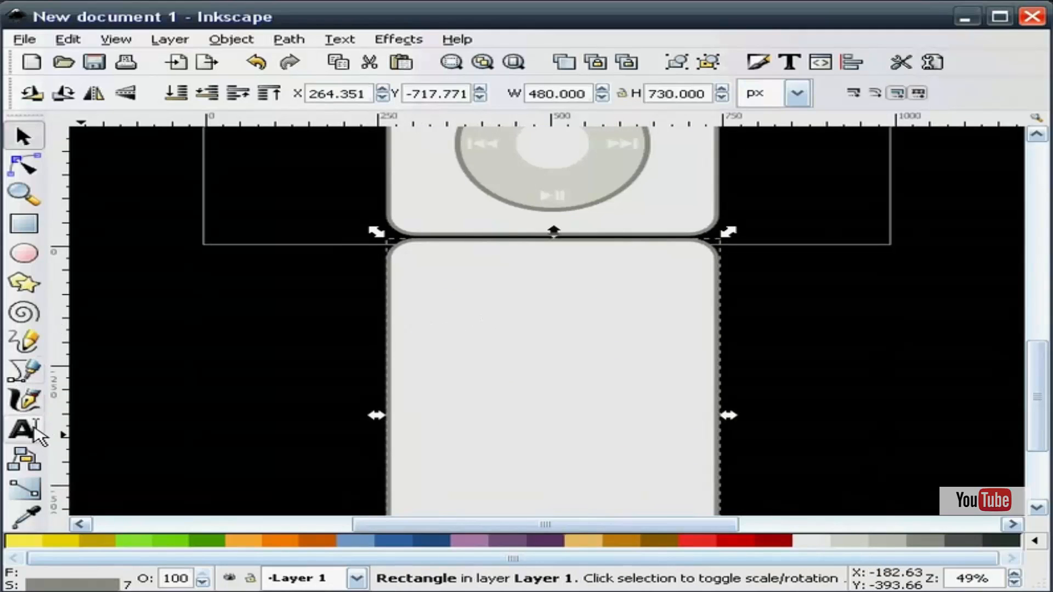
click(25, 487)
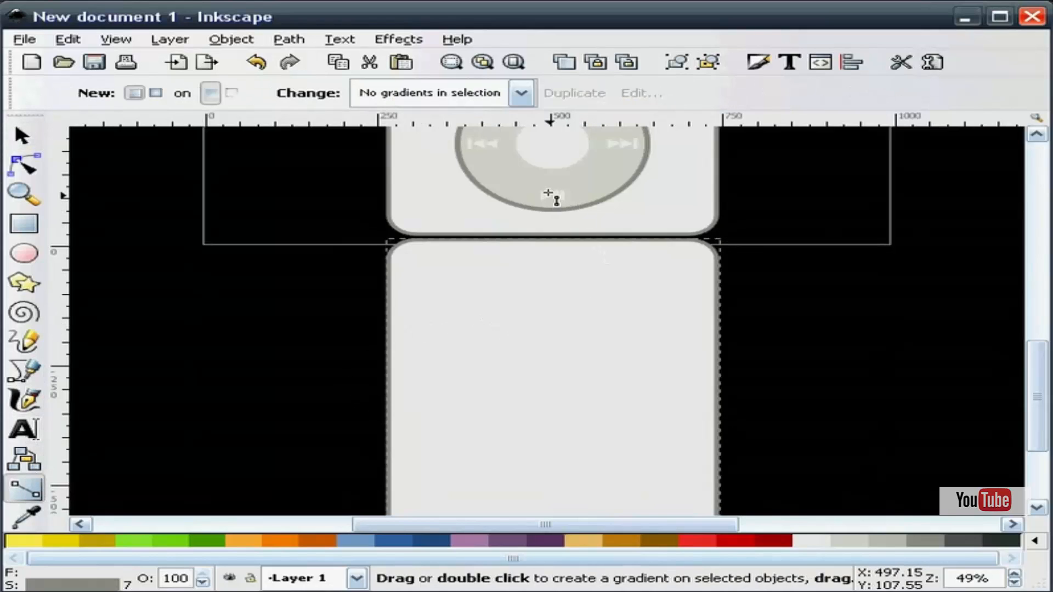
drag(548, 192, 548, 268)
click(22, 135)
key(Escape)
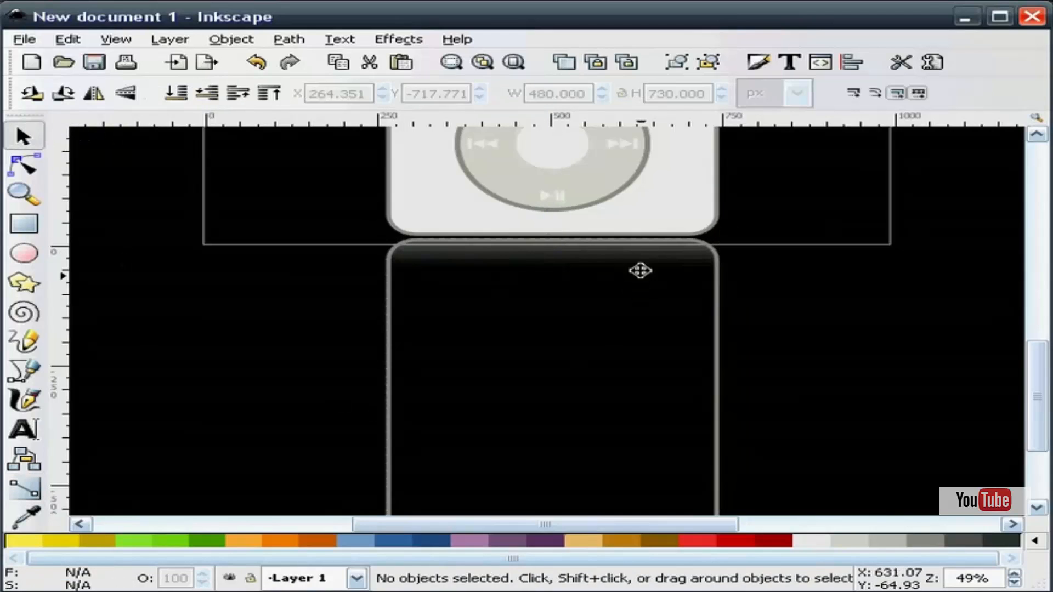
- Change the copied body's stroke paint from flat color to a linear gradient
click(696, 305)
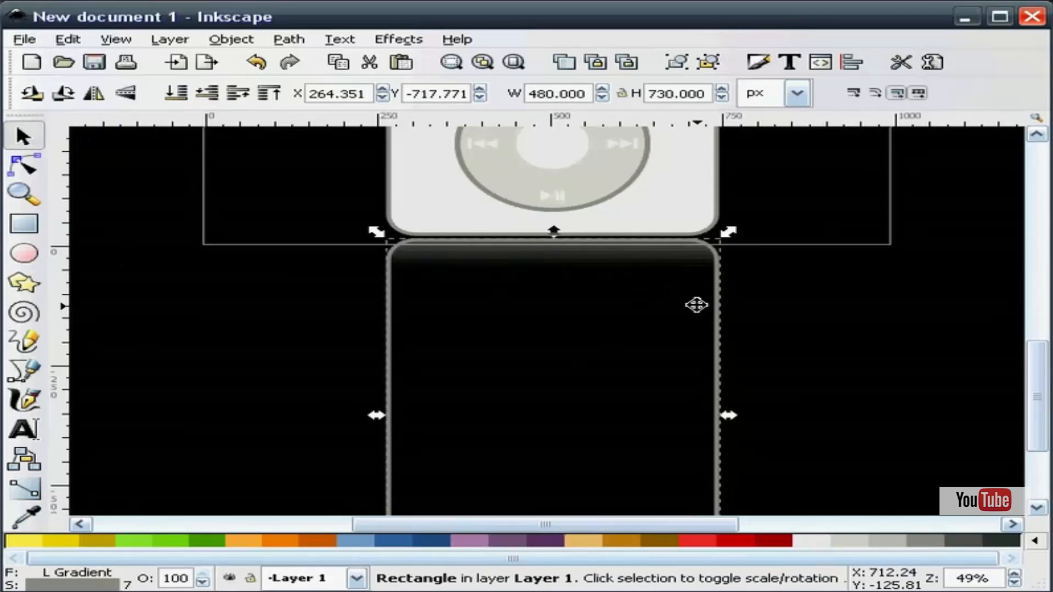
click(757, 66)
click(305, 130)
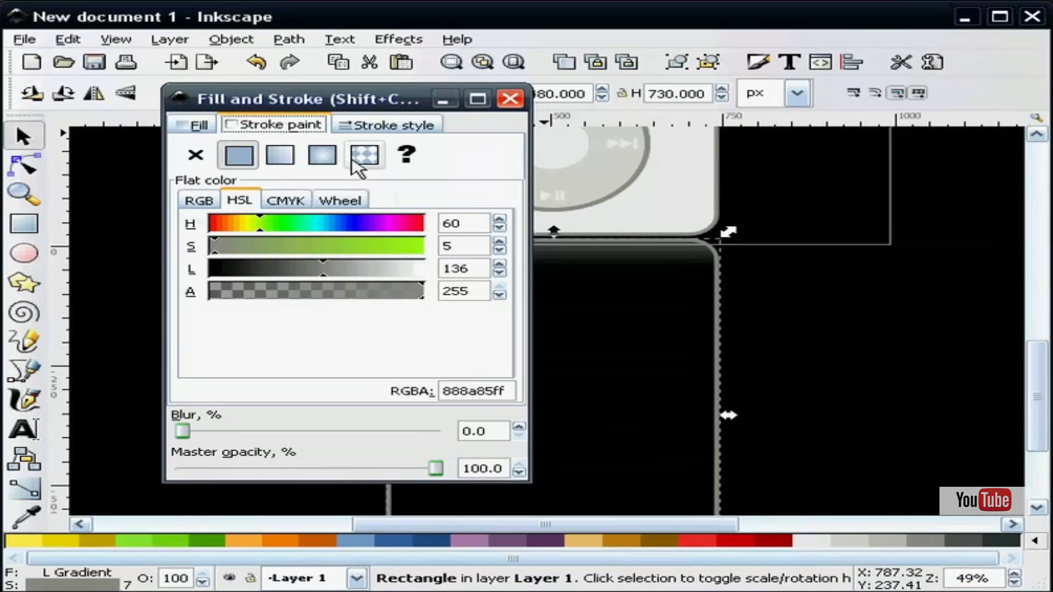
click(282, 157)
click(512, 99)
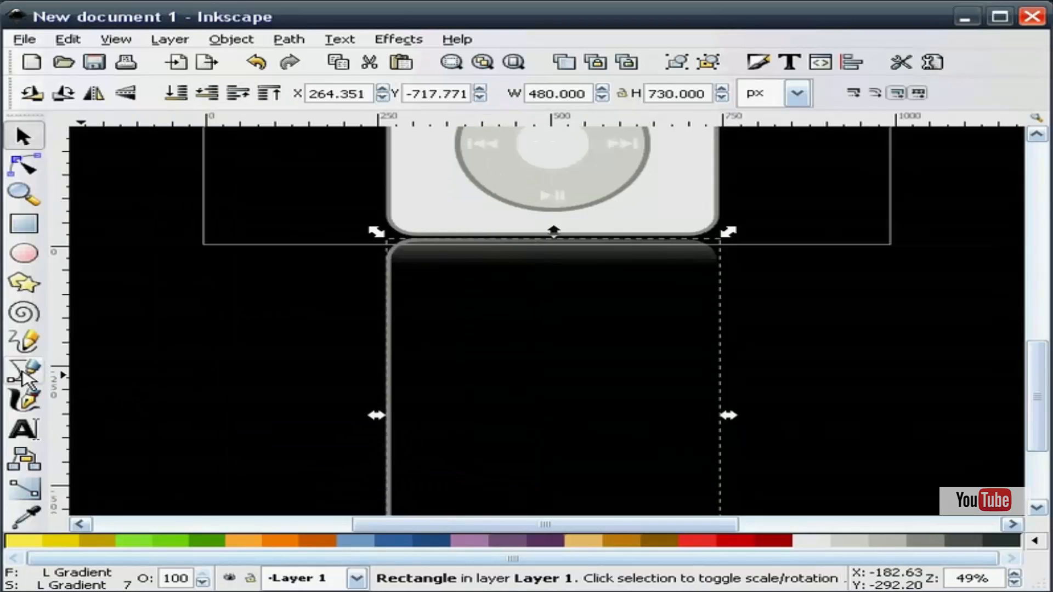
- Reposition both ends of the copy's stroke gradient to run vertically beside the fill gradient with matching start and end heights, then deselect
click(23, 488)
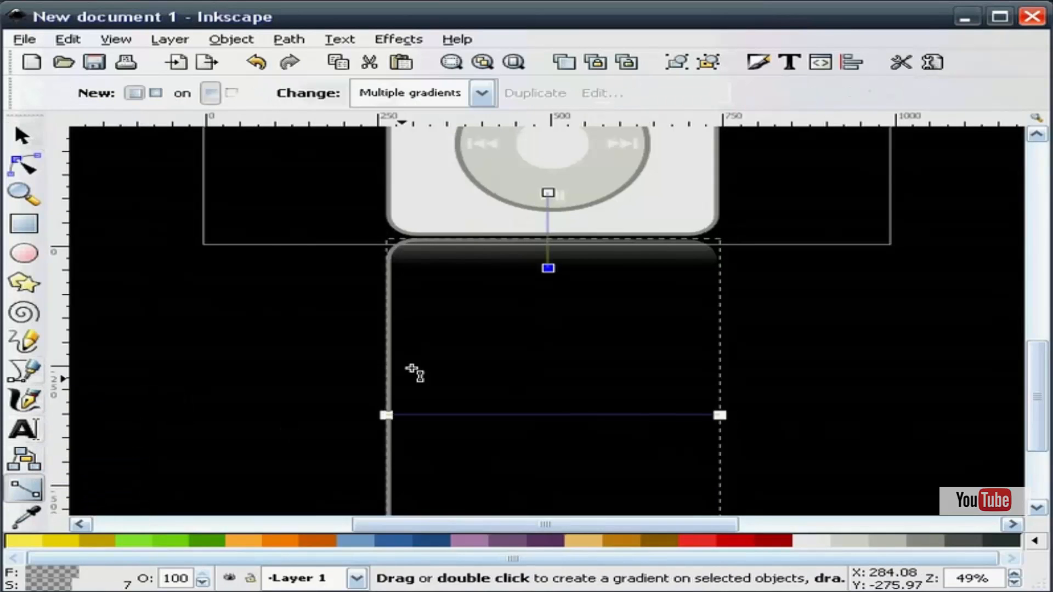
drag(385, 415, 573, 316)
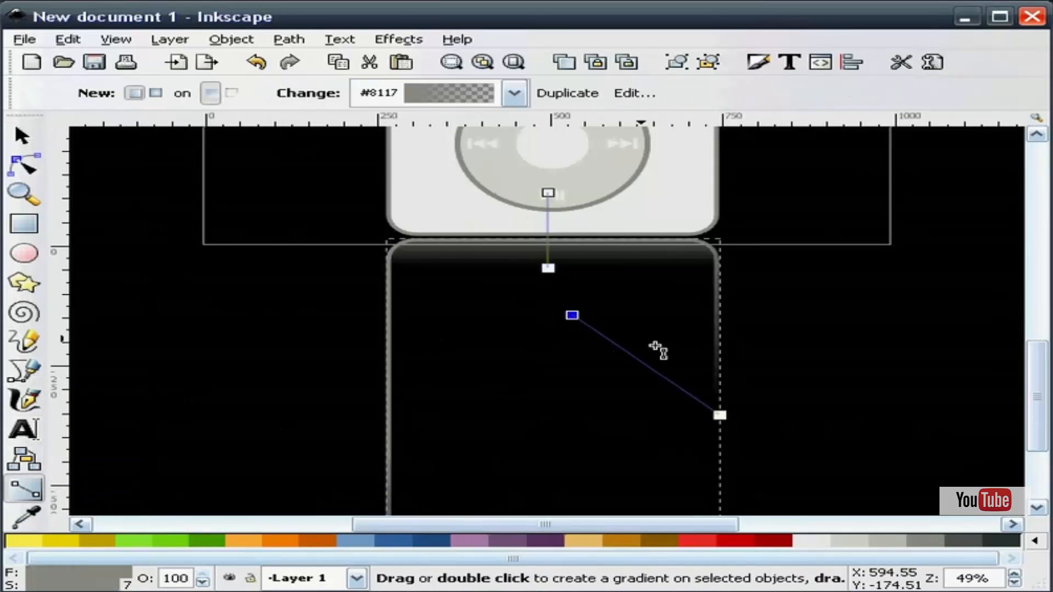
mouse_move(720, 416)
mouse_down()
mouse_move(673, 298)
mouse_move(655, 300)
mouse_move(656, 344)
mouse_up()
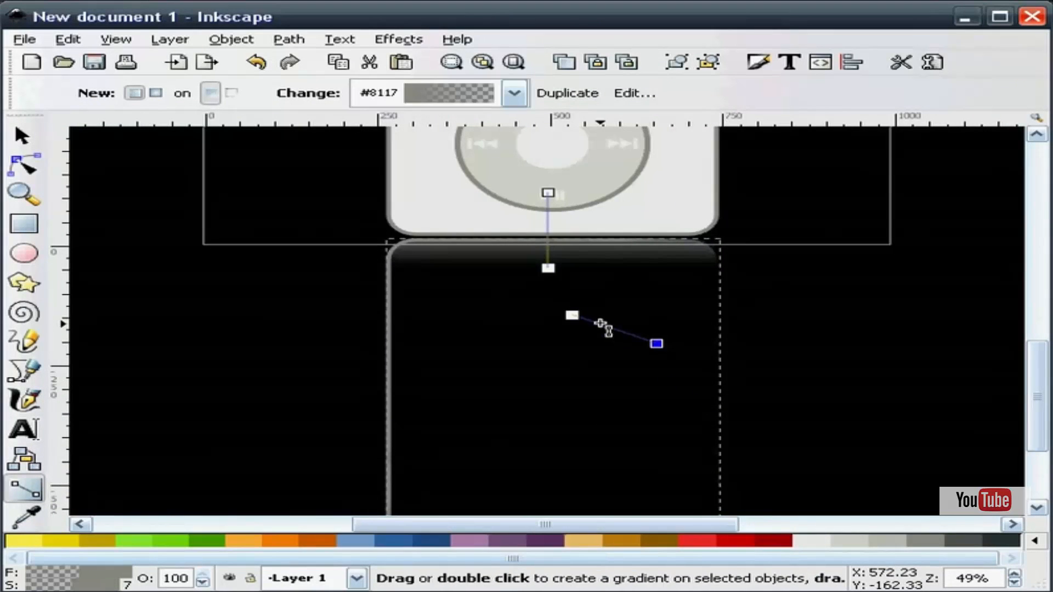
drag(572, 315, 567, 194)
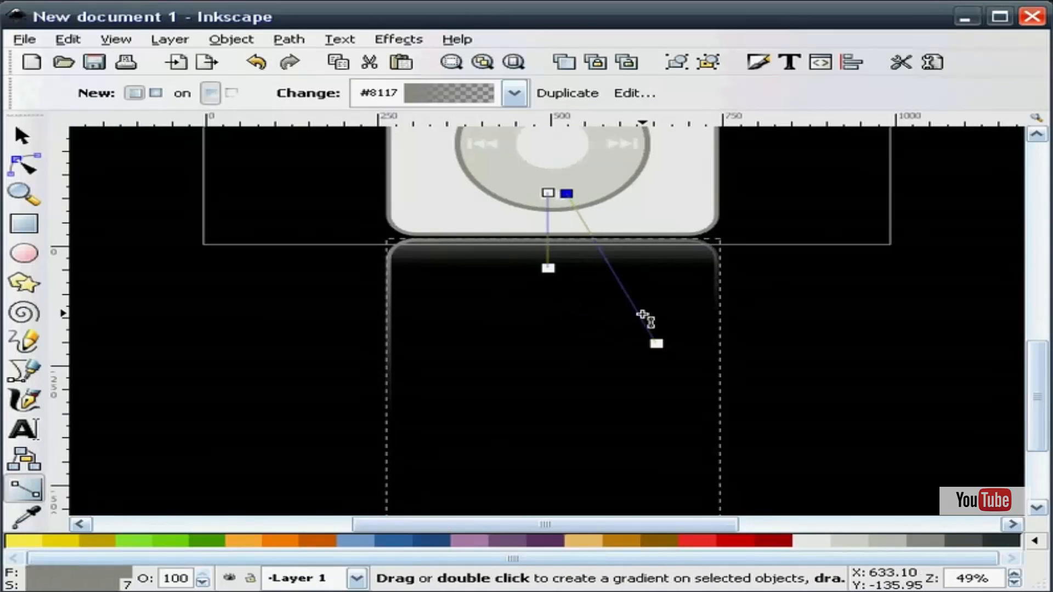
drag(658, 345, 568, 269)
click(23, 136)
click(149, 243)
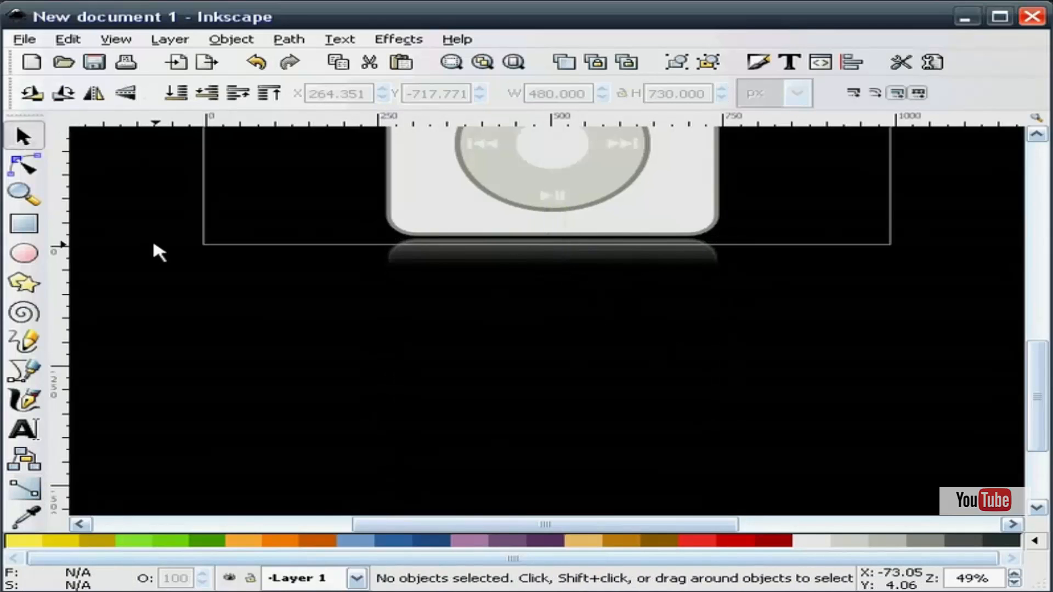
- Examine the complete player together with its reflection on the page
scroll(775, 422, up, 10)
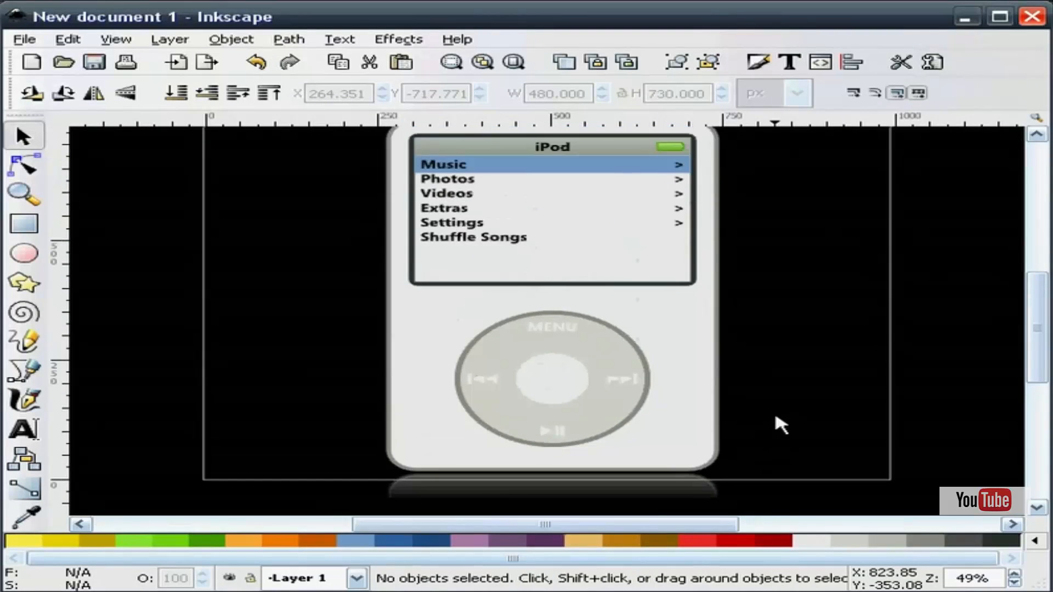
click(23, 195)
click(25, 137)
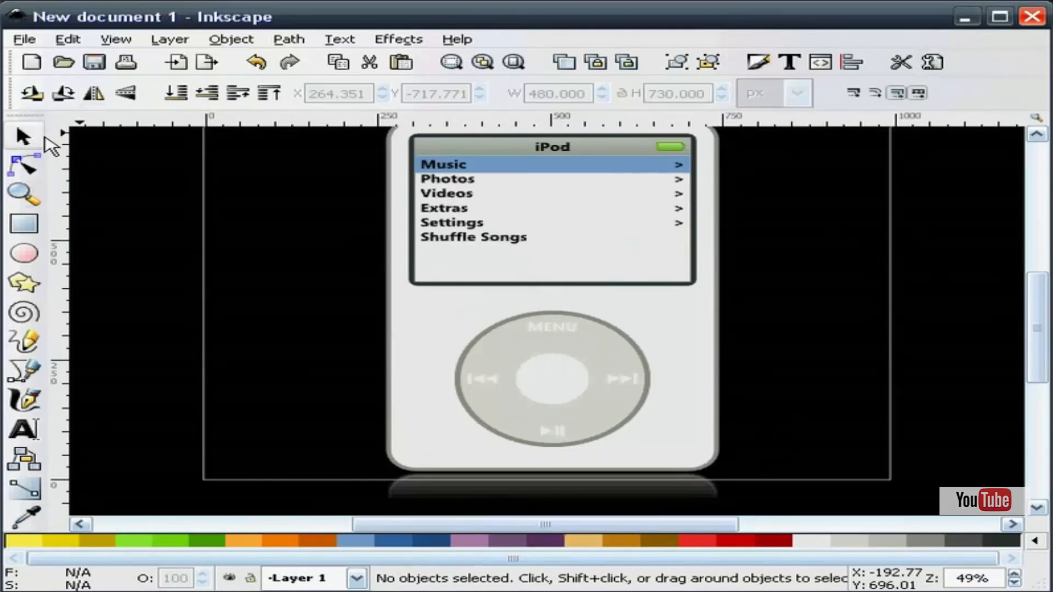
click(23, 195)
click(83, 93)
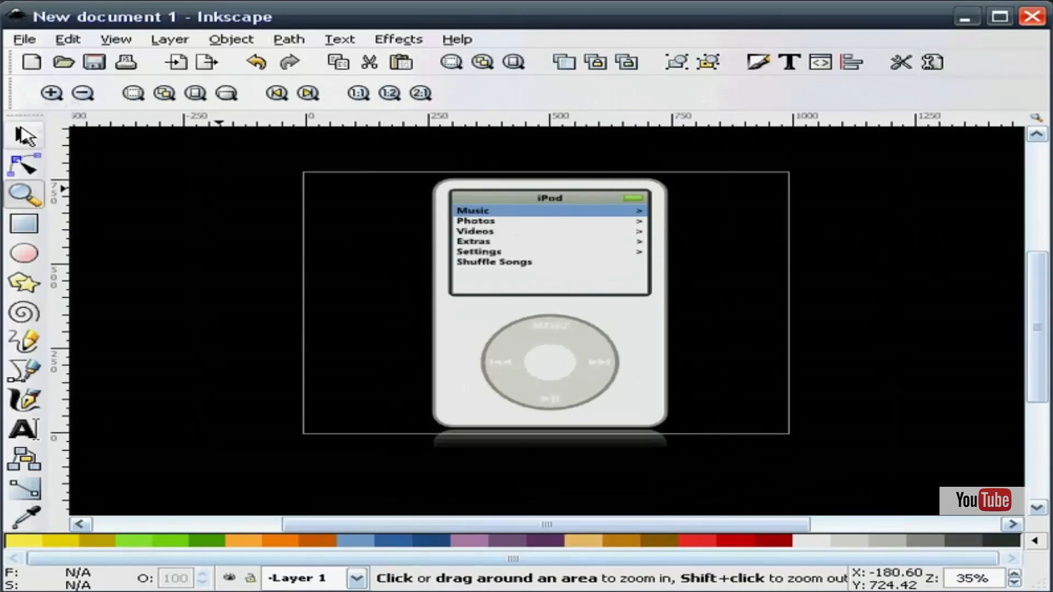
click(23, 136)
drag(324, 487, 817, 159)
click(788, 277)
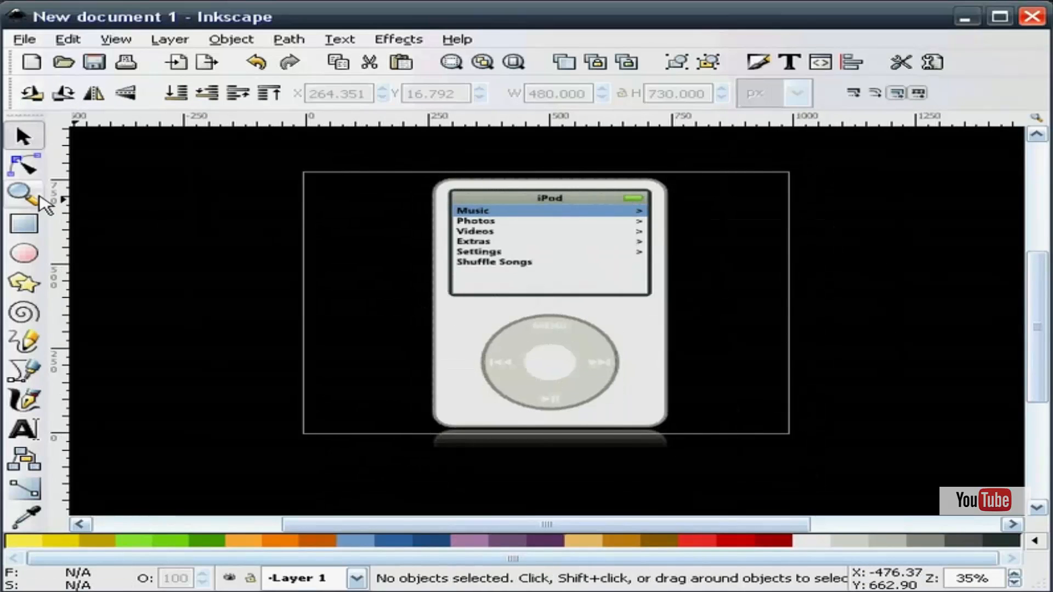
- Select every object of the player together with its reflection, combine them into one group, and deselect
click(24, 193)
click(90, 97)
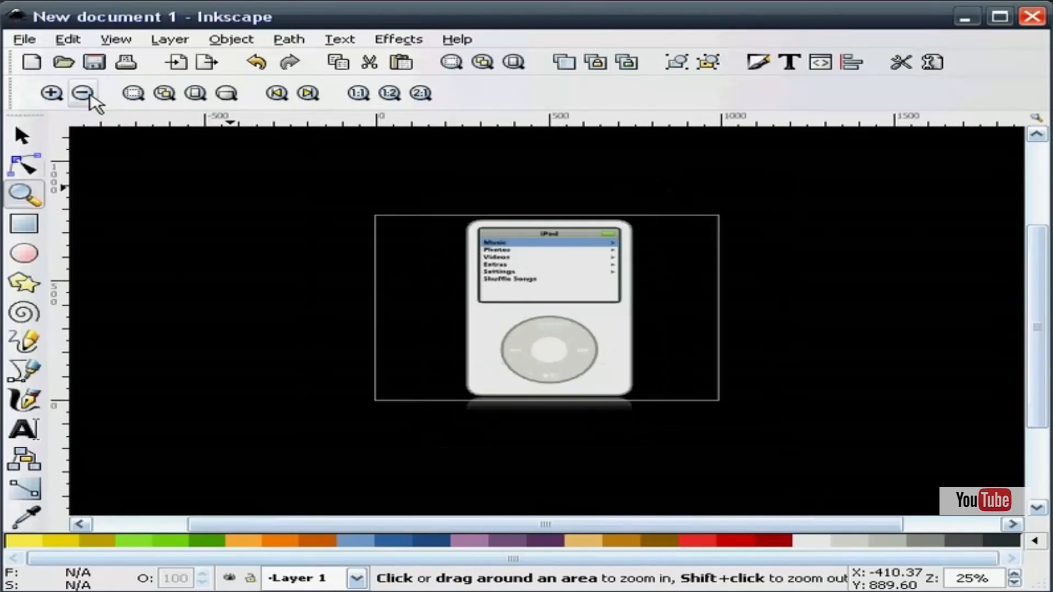
click(91, 97)
click(43, 132)
drag(287, 173, 752, 513)
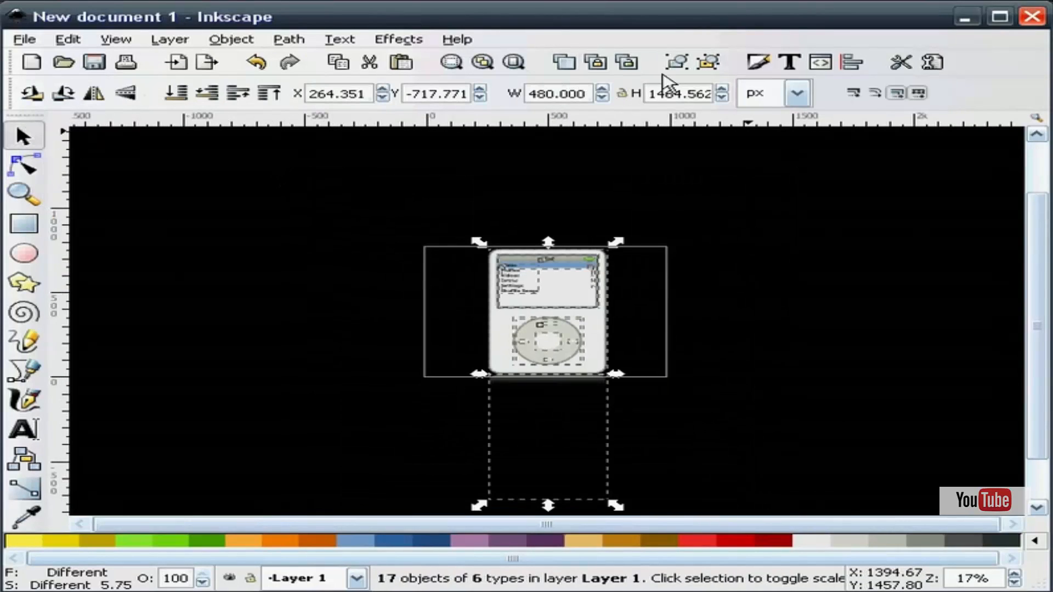
click(680, 63)
click(799, 261)
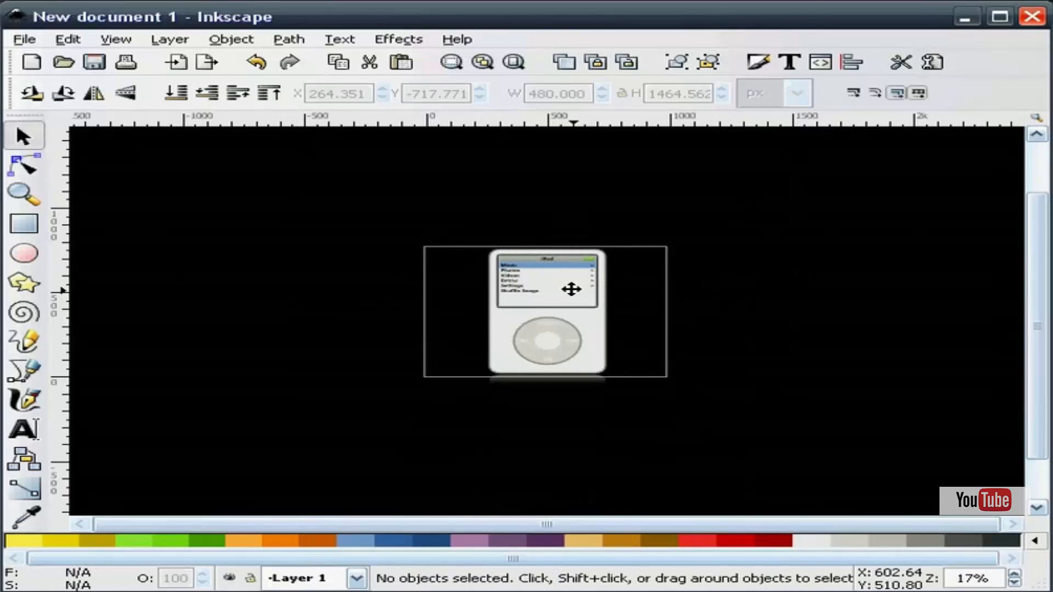
- Move the grouped player and reflection straight up by about 11 px on the page and deselect it
click(571, 289)
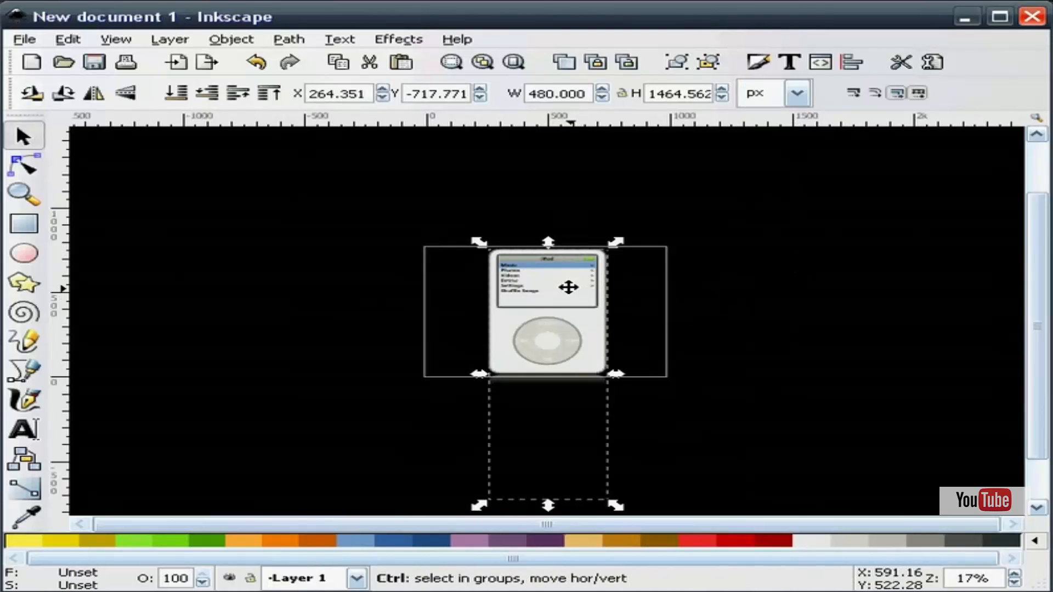
drag(569, 288, 565, 282)
click(821, 229)
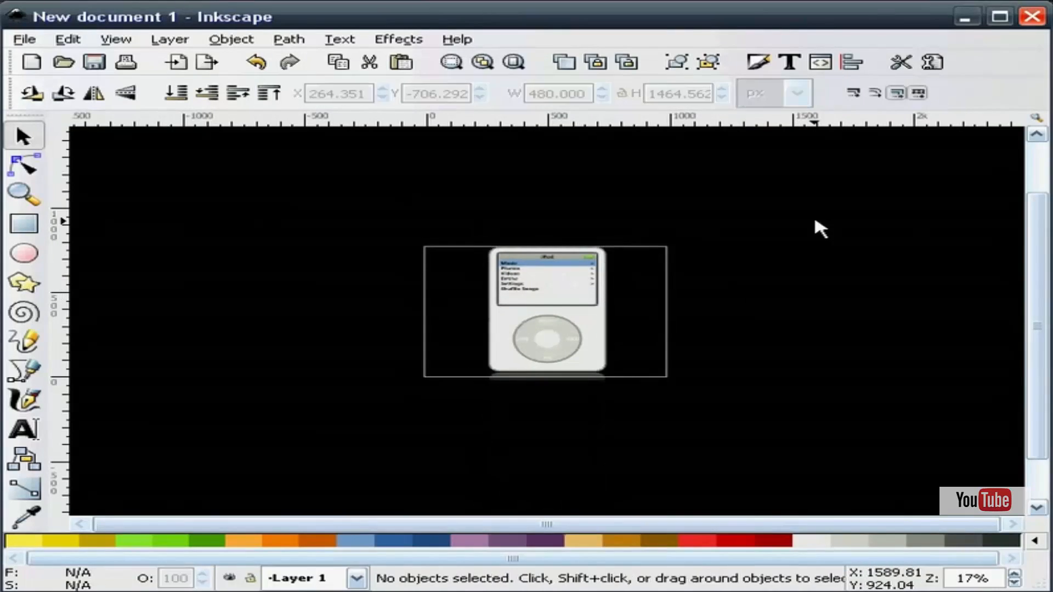
key(F3)
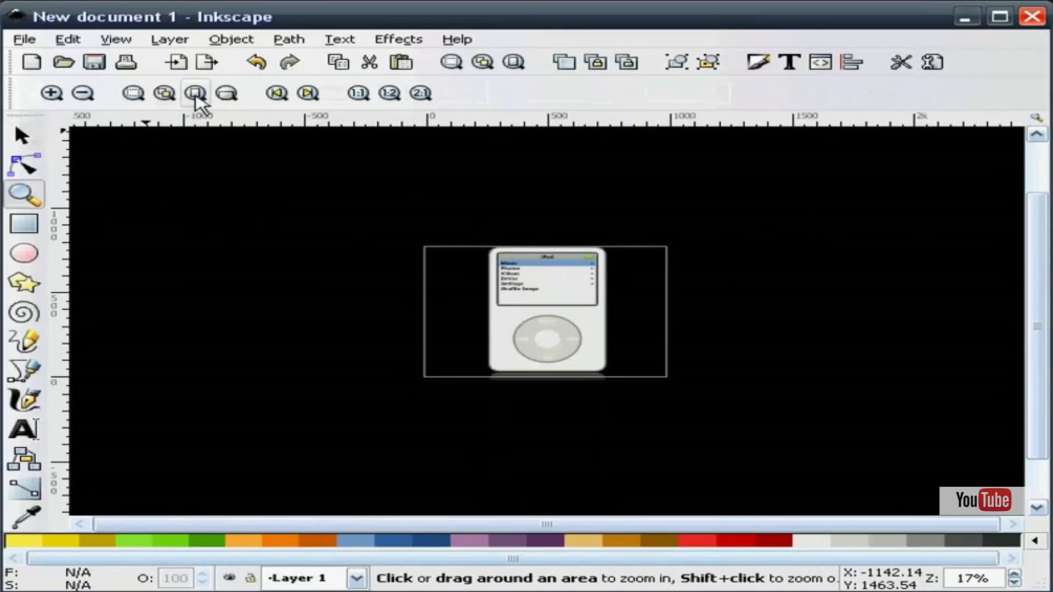
click(195, 94)
key(F1)
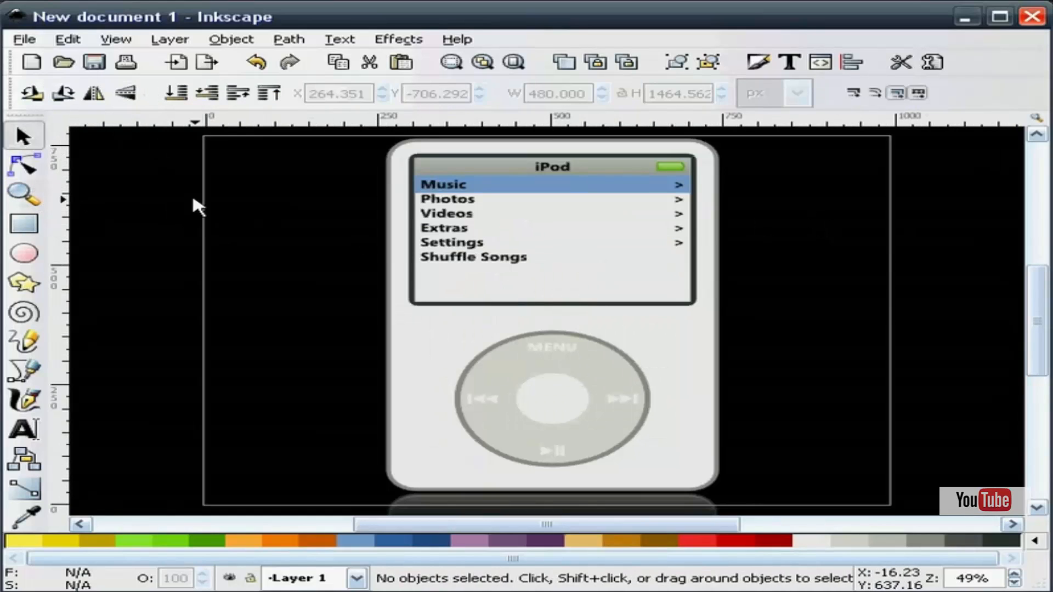